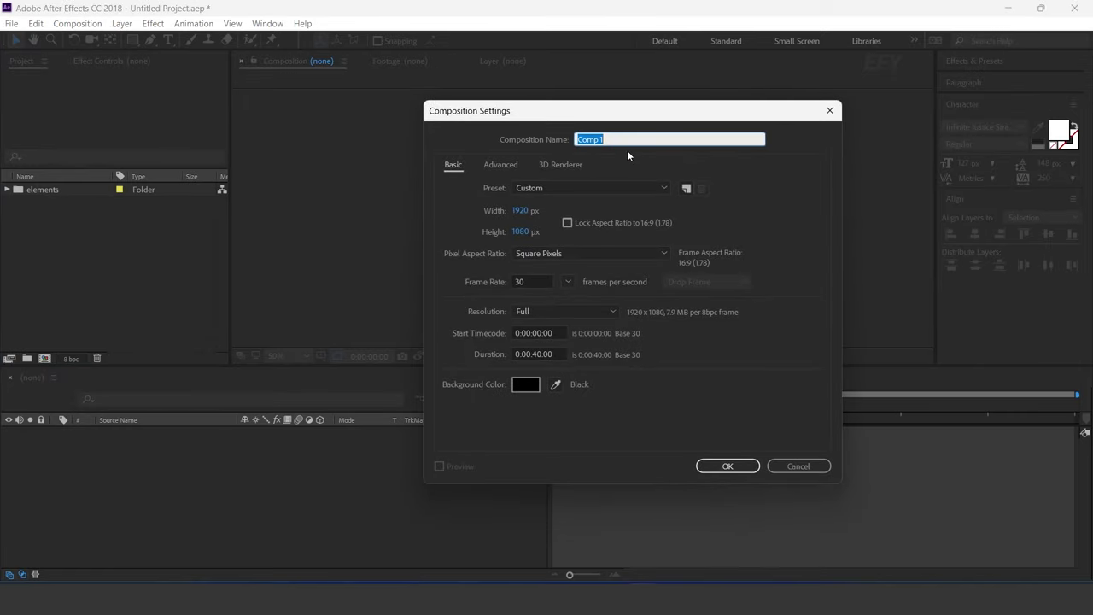
- Create a composition named 'main comp' with a duration of 0:00:20:00
type("main comp")
left_click(538, 353)
type("2000")
key("Return")
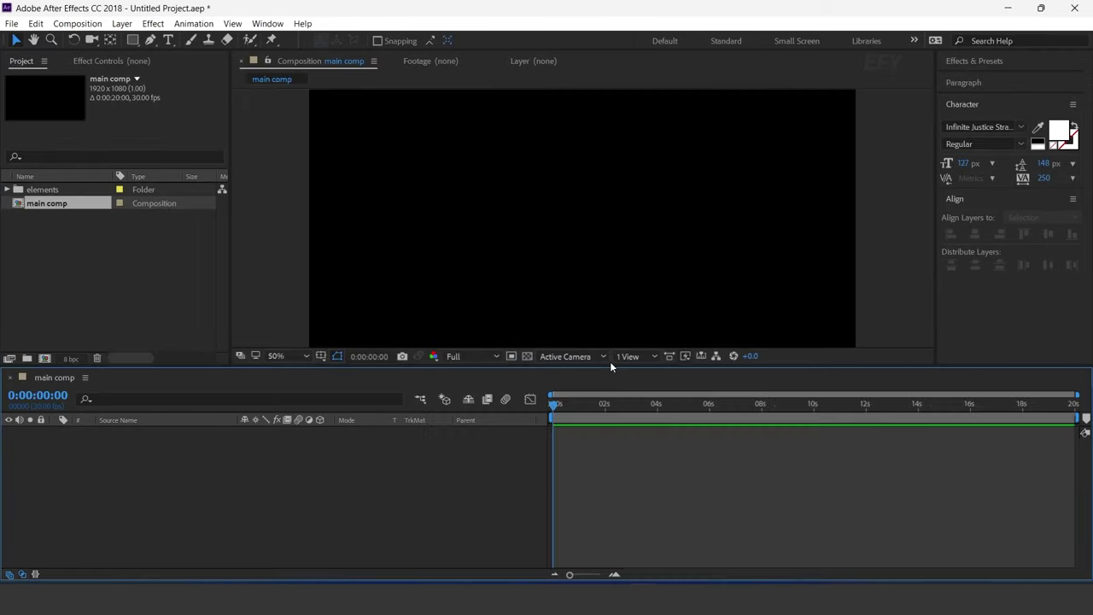
- Add Paper_0005_Layer37.jpg from the elements folder into main comp
scroll(667, 219, "down", 1)
left_click(150, 324)
left_click(51, 190)
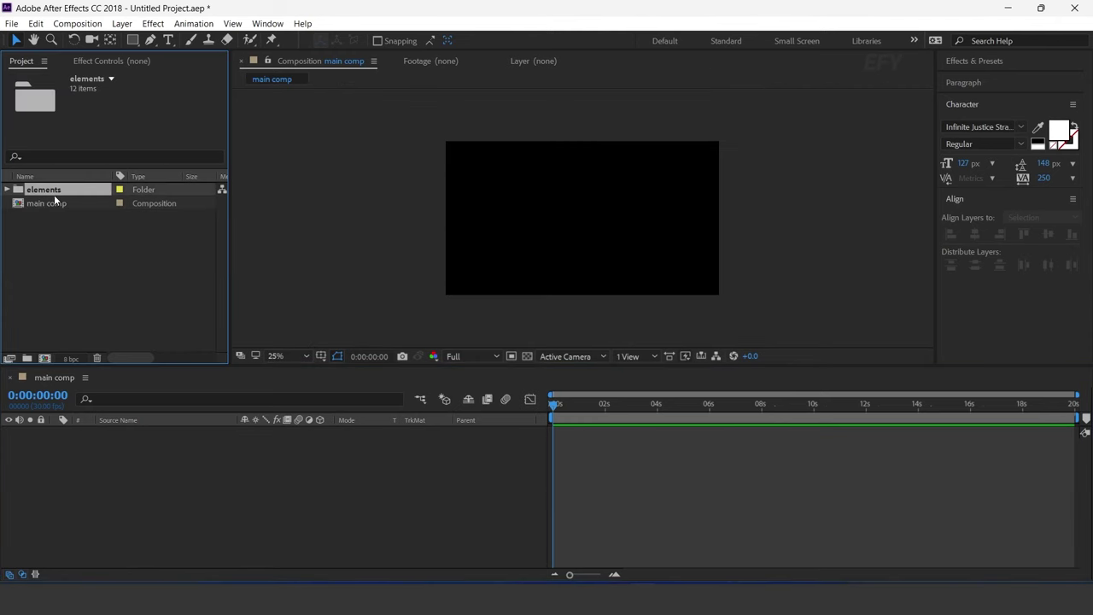
left_click(8, 189)
scroll(114, 259, "down", 1)
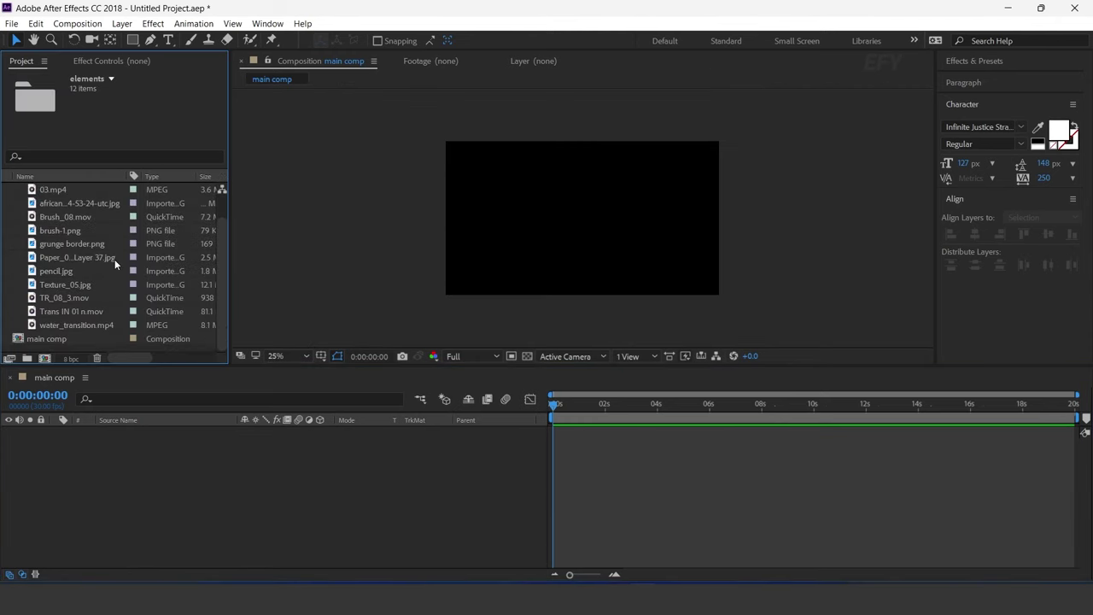
left_click(91, 259)
left_click_drag(90, 259, 147, 469)
- Scale the paper layer down to 59%
key("s")
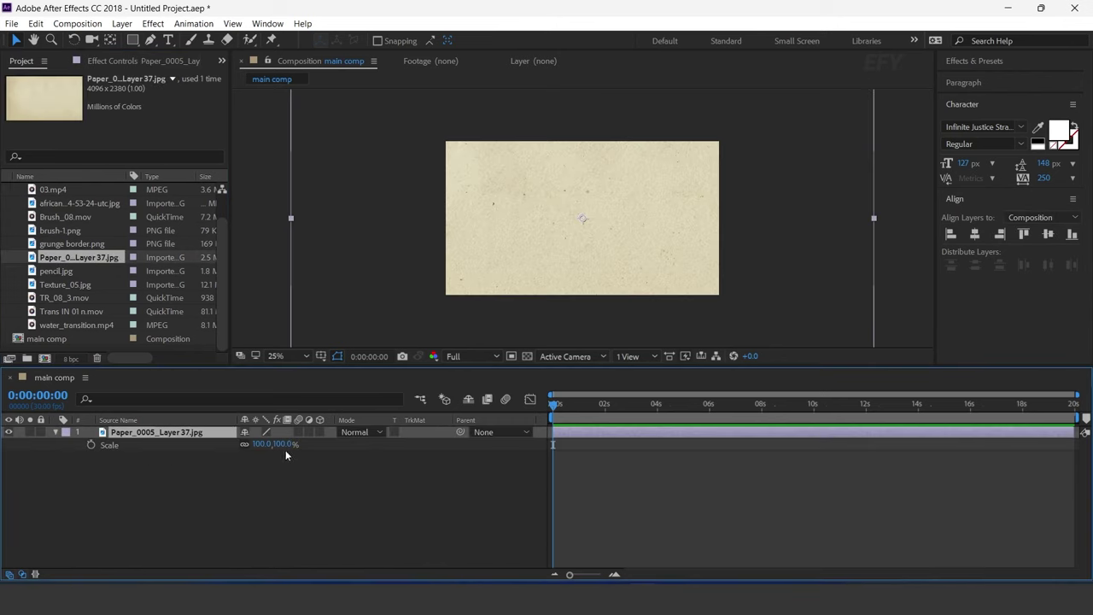
left_click_drag(285, 445, 257, 450)
key("ctrl+shift+a")
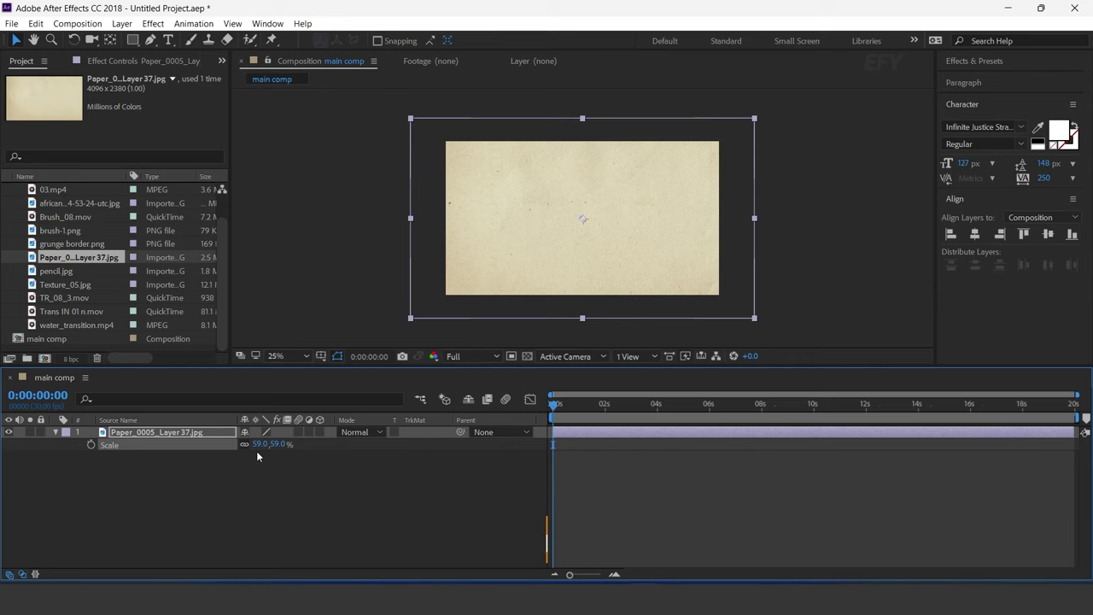
left_click(54, 432)
scroll(111, 256, "up", 2)
left_click(7, 190)
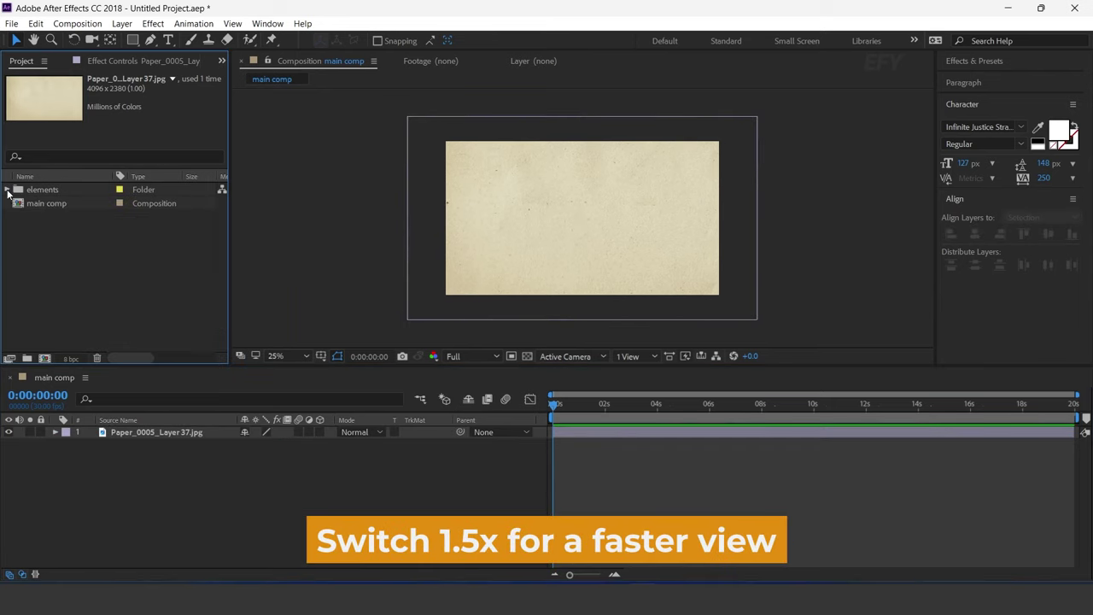
- Create a new composition named 'placeholder'
left_click(93, 274)
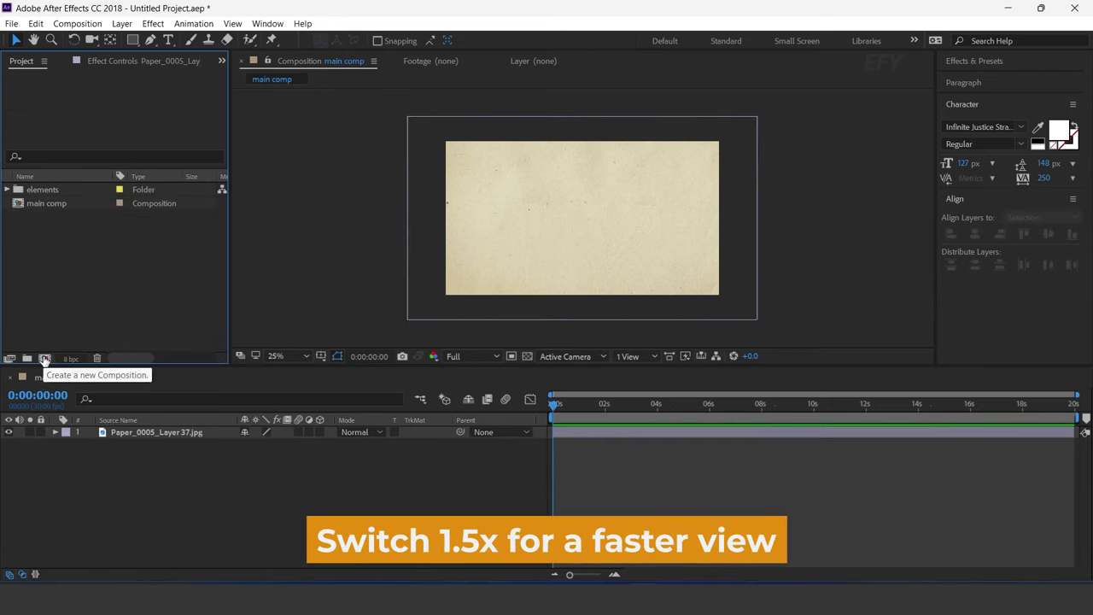
left_click(44, 358)
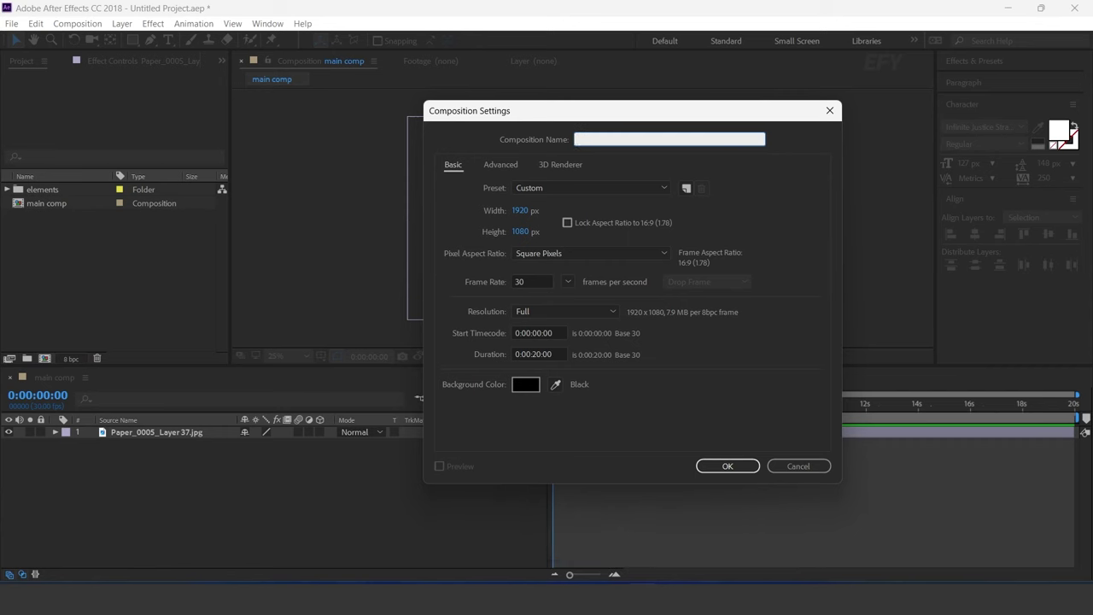
type("placeholder")
key("Return")
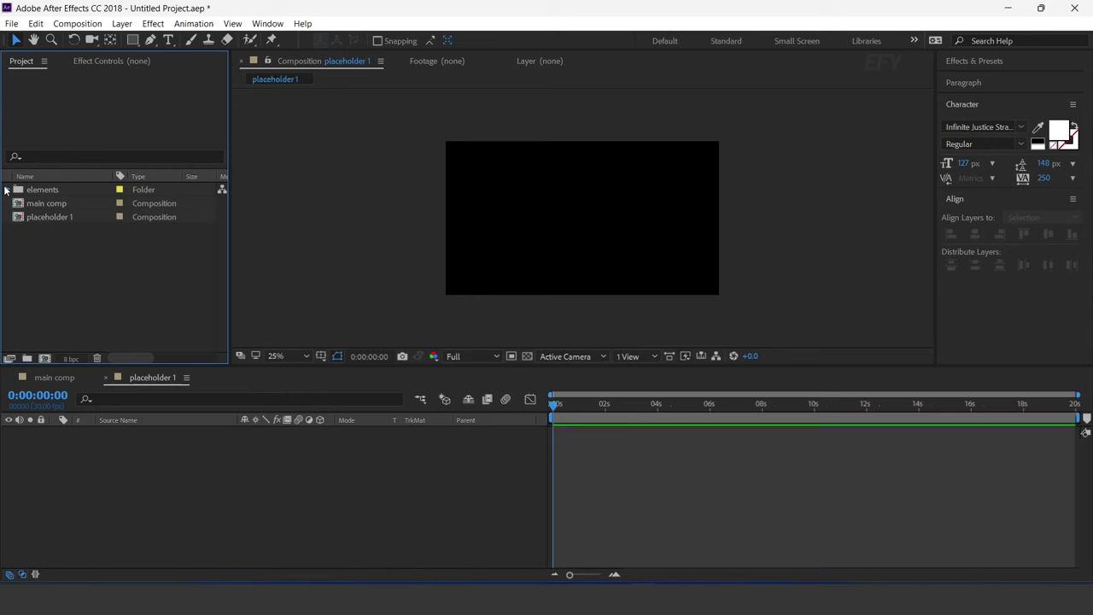
- Add the family photo from the elements folder to placeholder 1
left_click(7, 189)
left_click(79, 231)
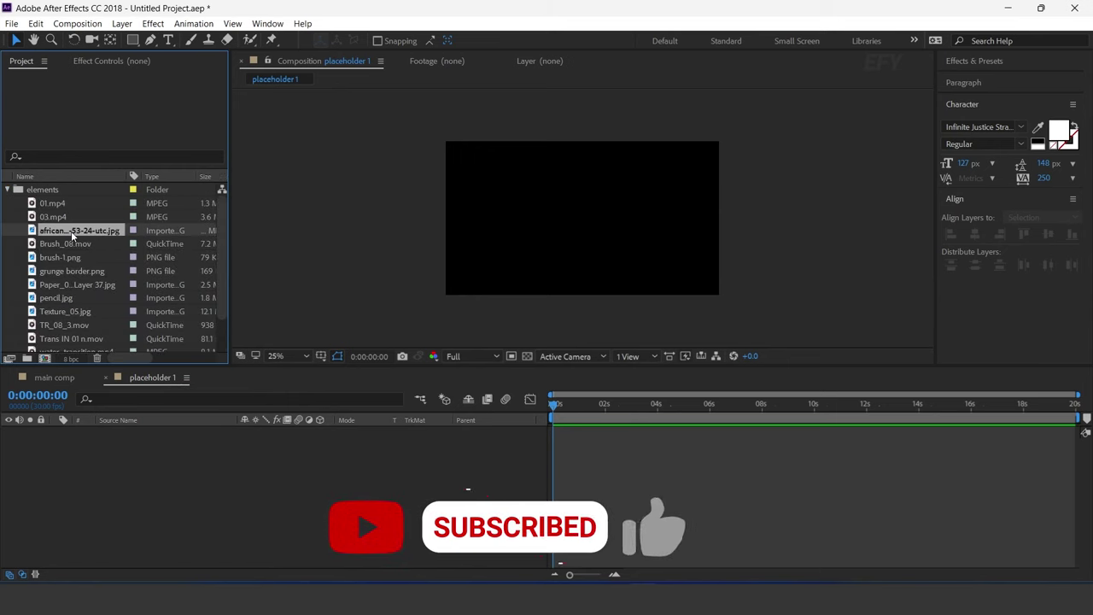
left_click(198, 470)
key("ctrl+slash")
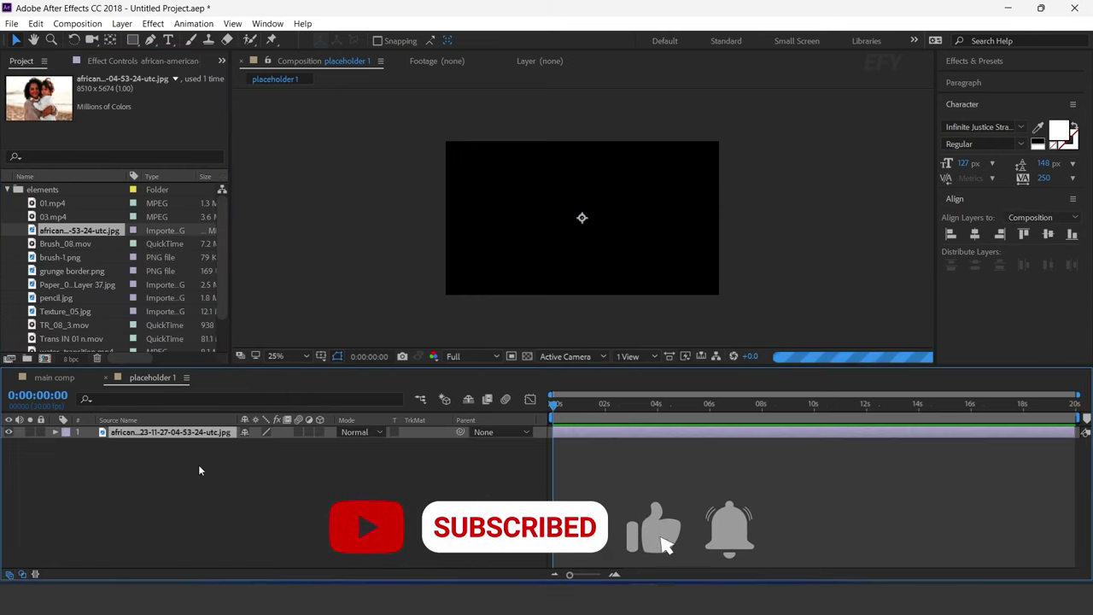
- Set the photo's Scale to 24% and nudge it slightly down in frame
key("s")
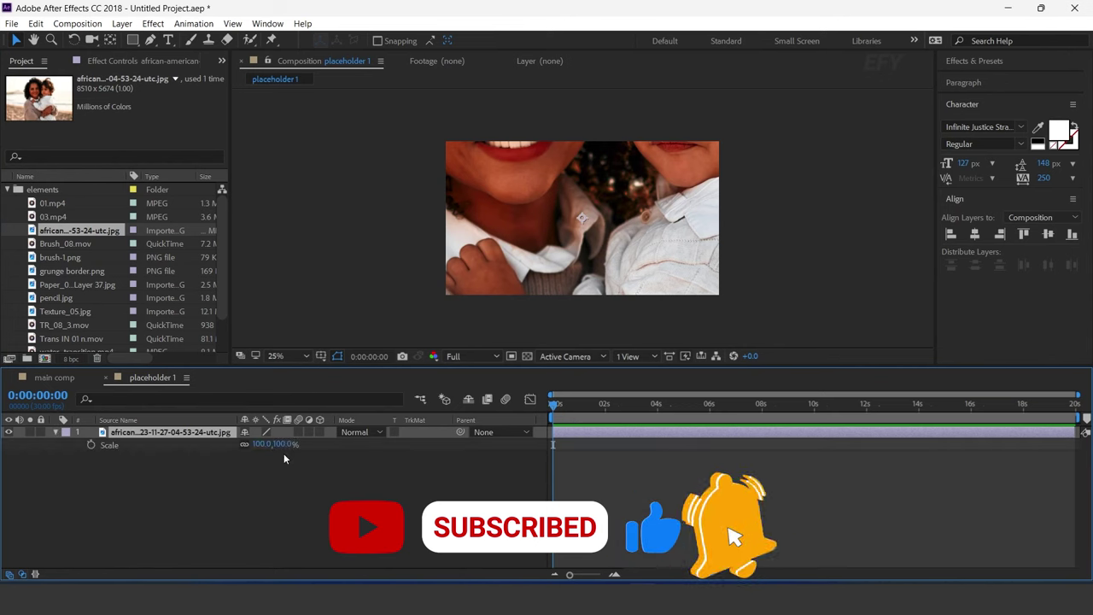
left_click(261, 443)
type("24")
key("Return")
left_click_drag(588, 245, 587, 259)
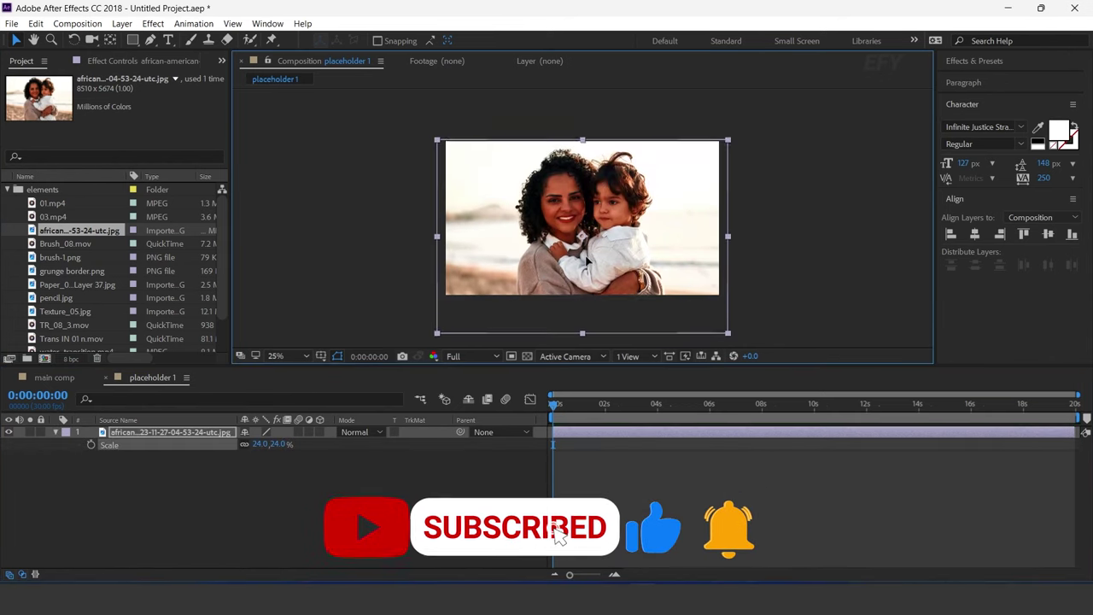
scroll(40, 238, "down", 2)
scroll(40, 238, "up", 2)
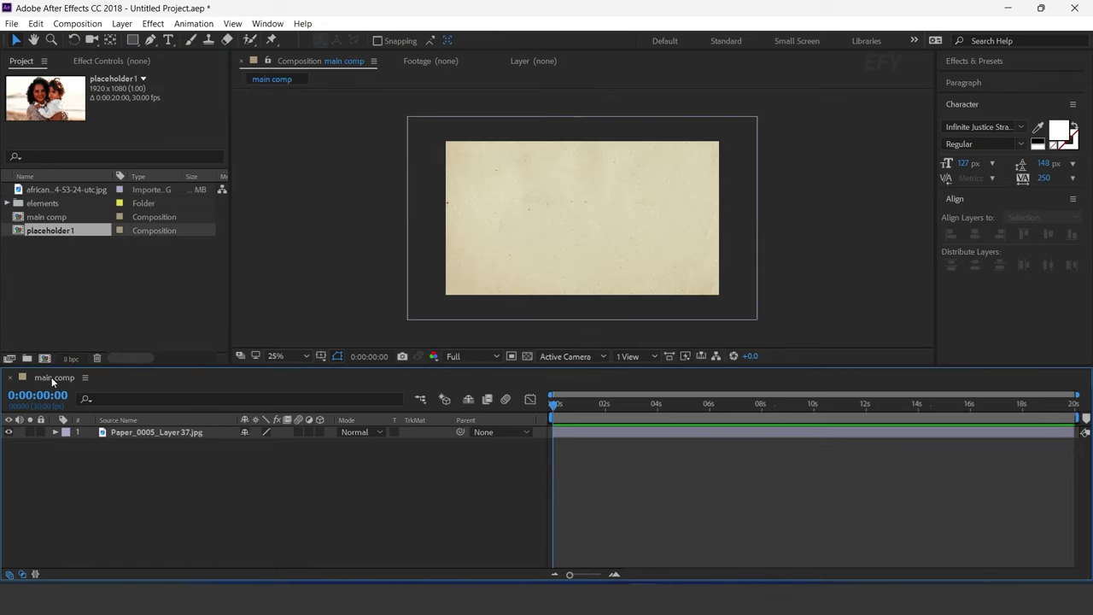
- Add placeholder 1 and water_transition.mp4 to main comp, with the water clip on top
left_click(39, 264)
left_click(39, 229)
left_click_drag(15, 236, 146, 433)
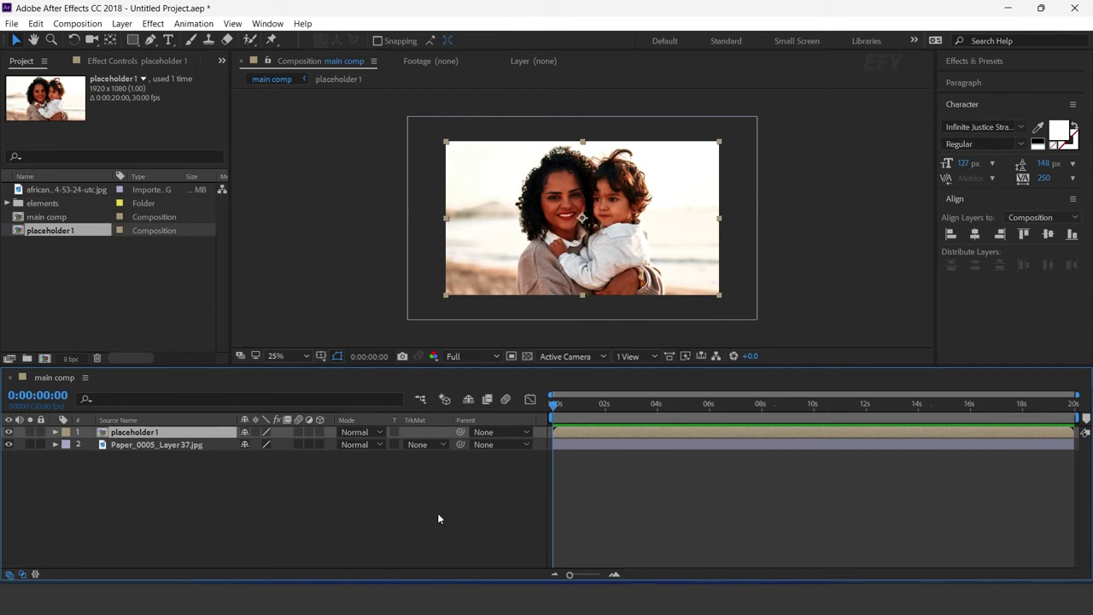
left_click(437, 518)
left_click(85, 264)
left_click(7, 204)
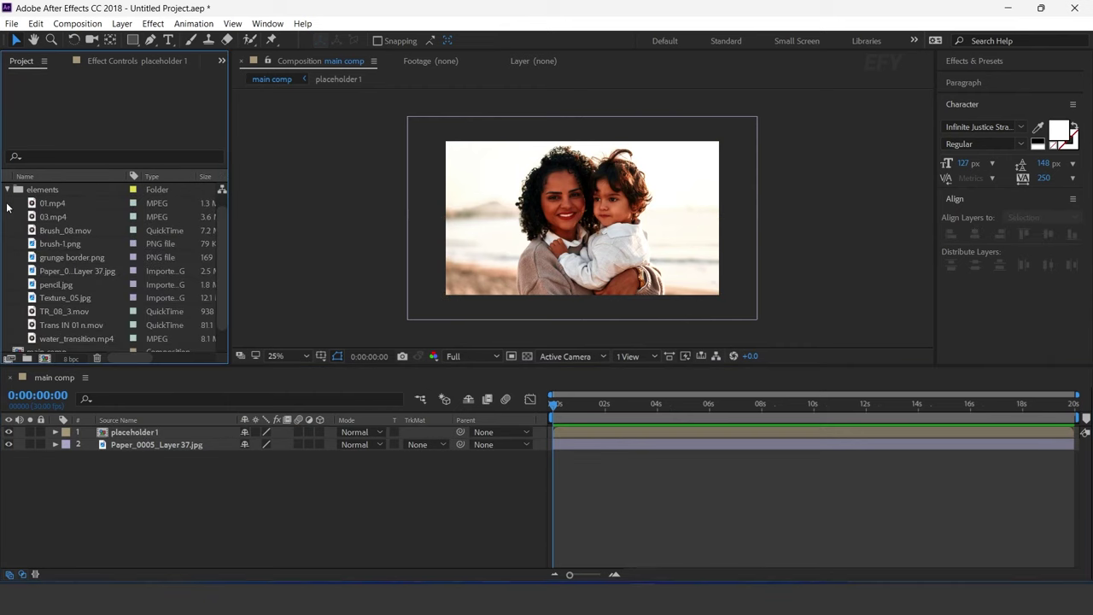
scroll(81, 229, "down", 2)
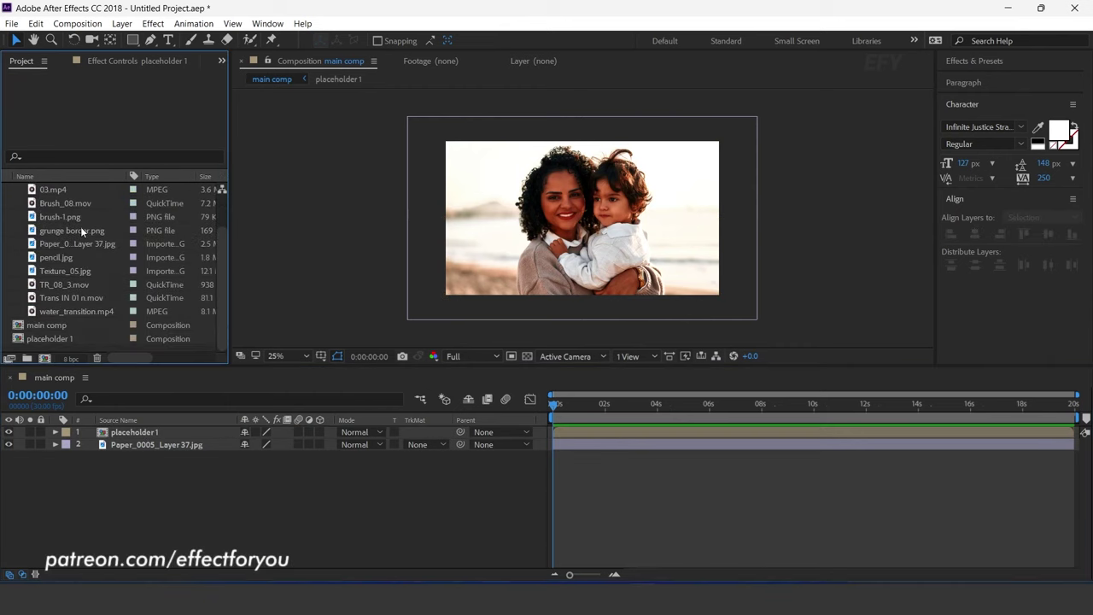
left_click(90, 313)
left_click_drag(31, 316, 168, 429)
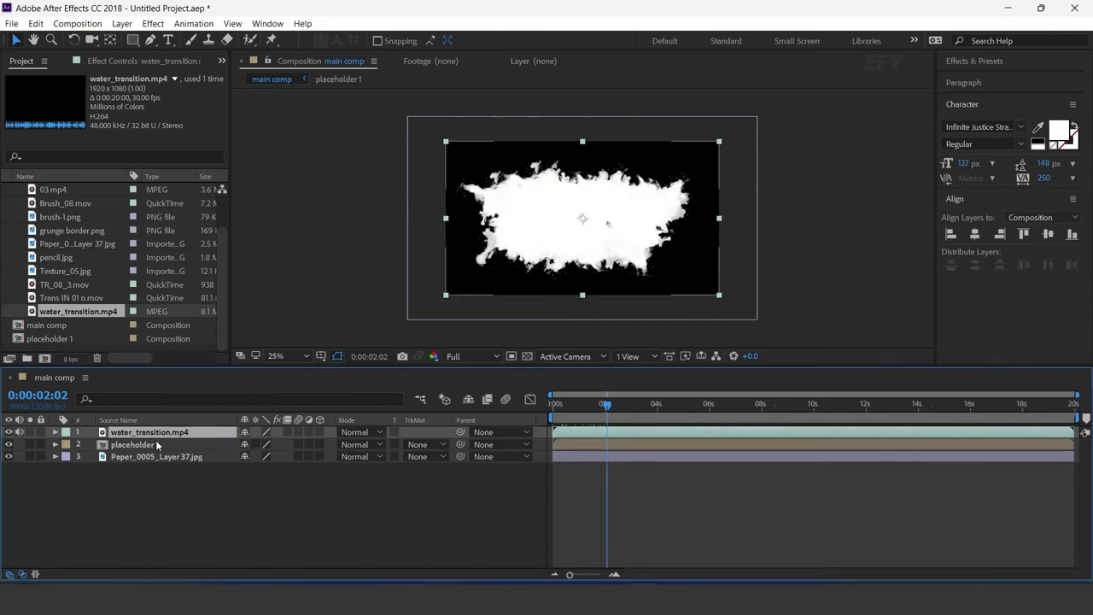
- Set placeholder 1's track matte to Luma Matte from water_transition.mp4
left_click(132, 446)
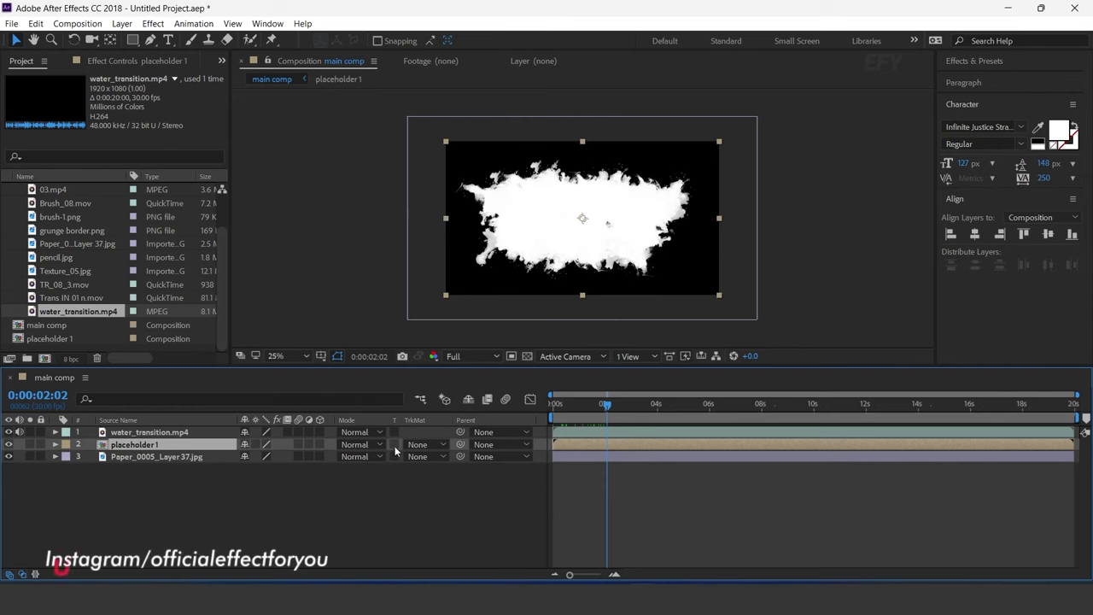
left_click(438, 447)
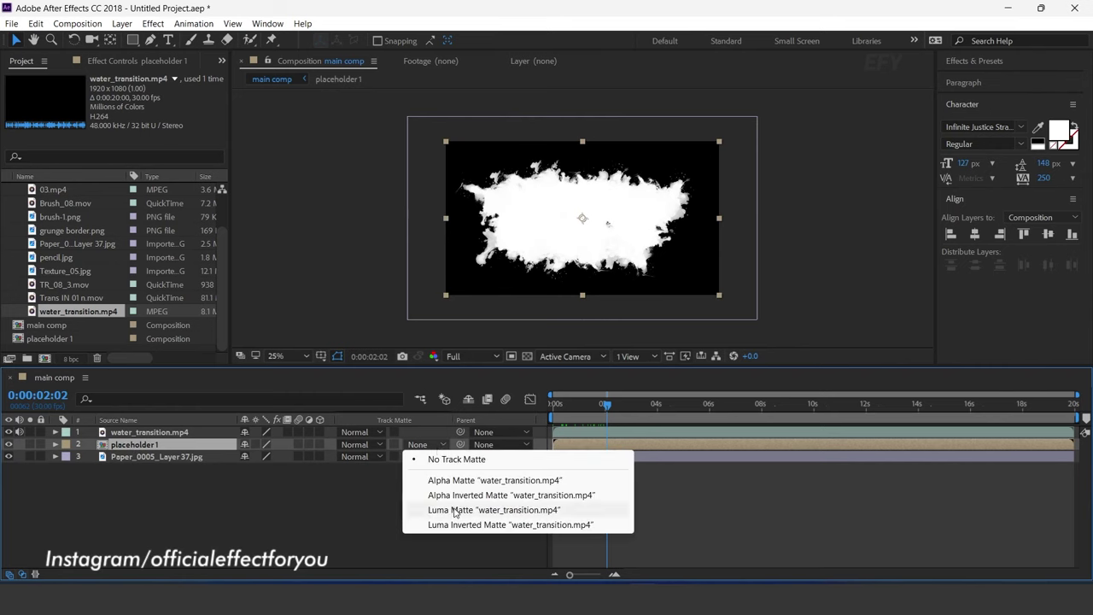
left_click(517, 511)
left_click_drag(553, 407, 609, 408)
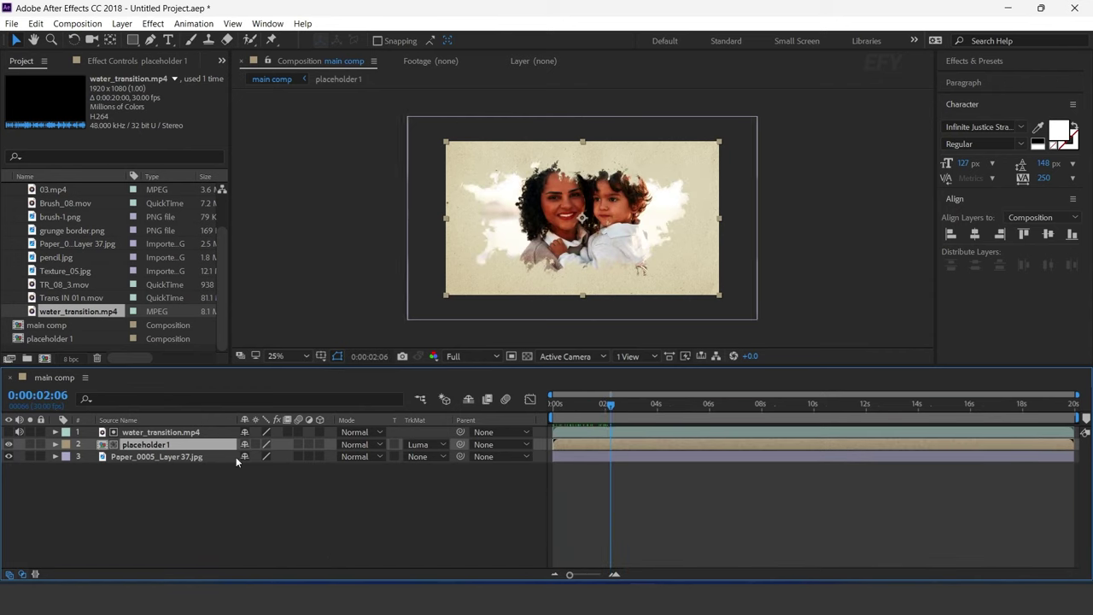
- Scale water_transition.mp4 to 120% and preview the reveal
left_click(178, 431)
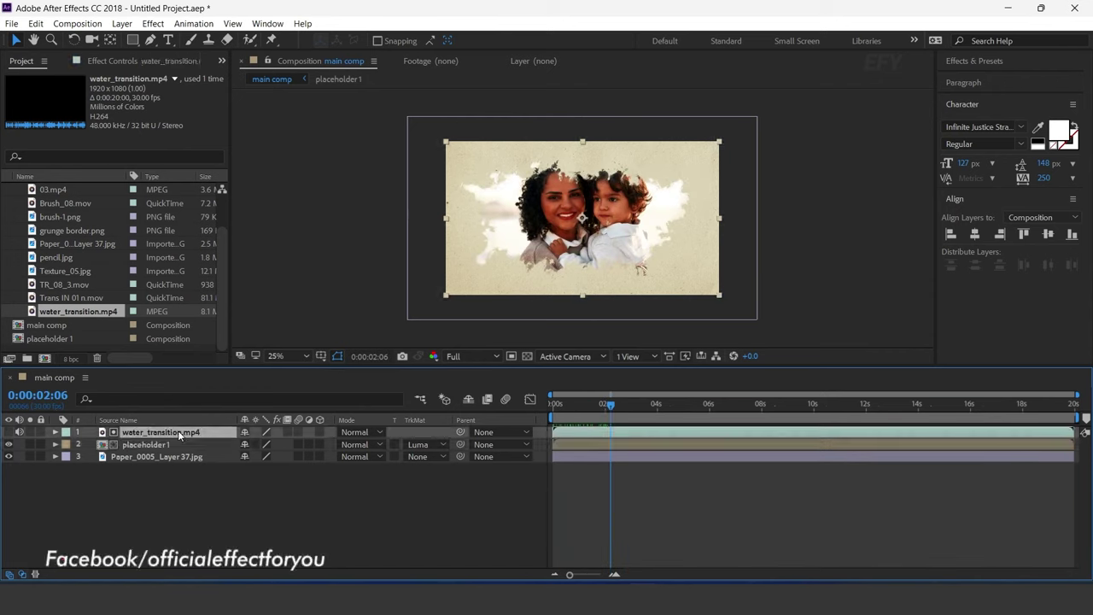
key("s")
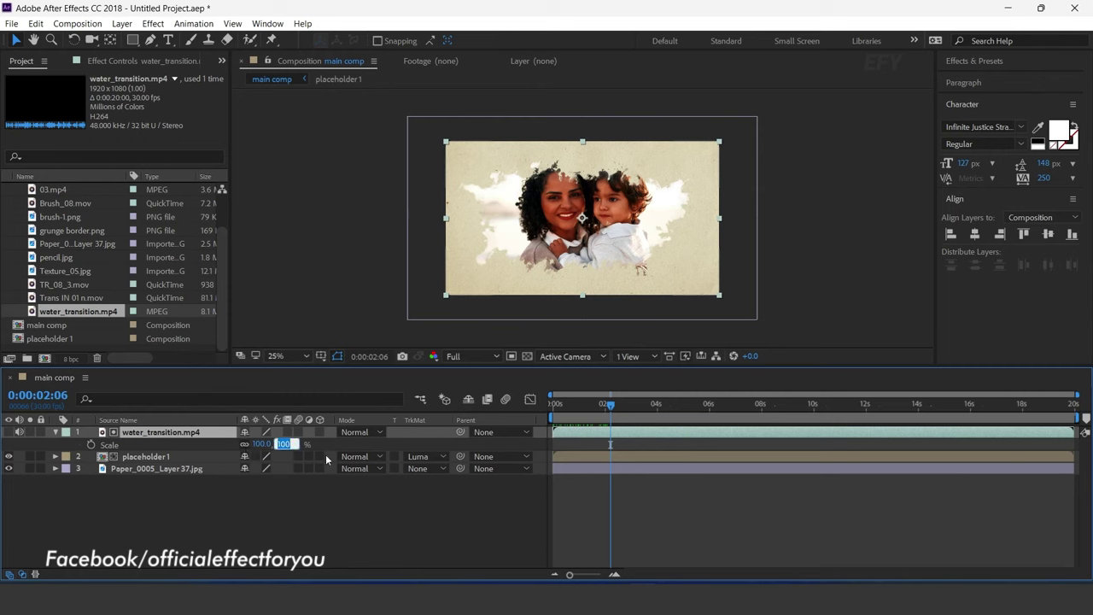
type("120")
key("Return")
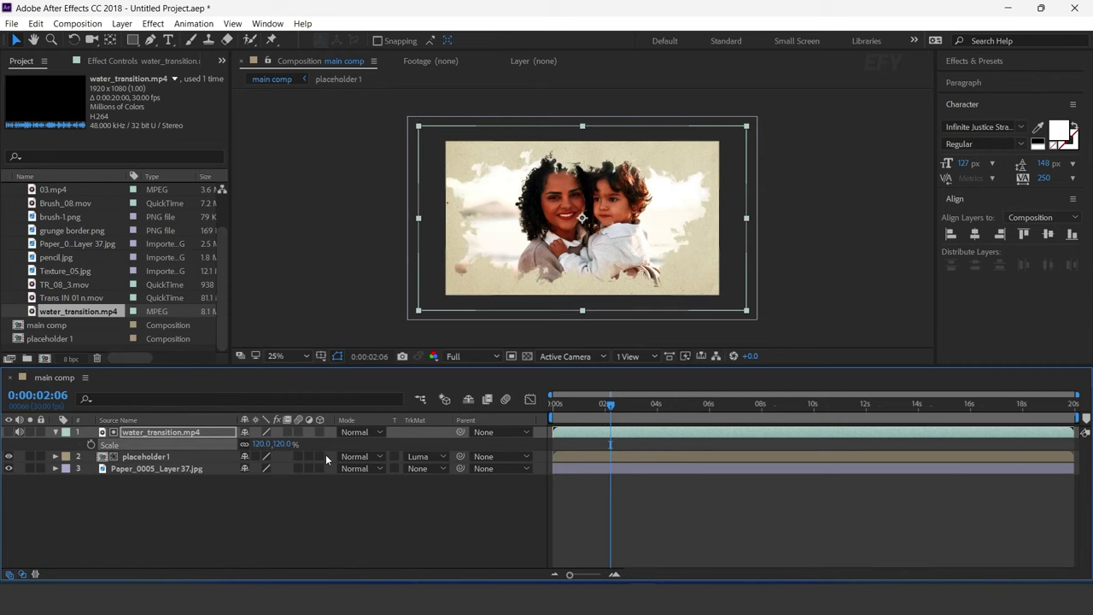
left_click(329, 504)
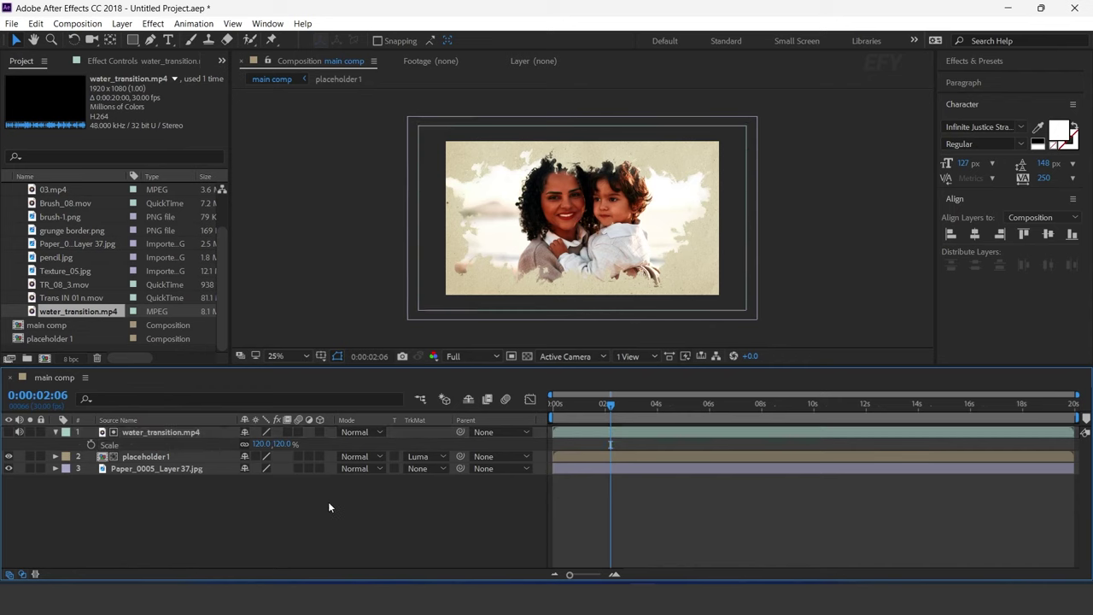
left_click(55, 432)
key("space")
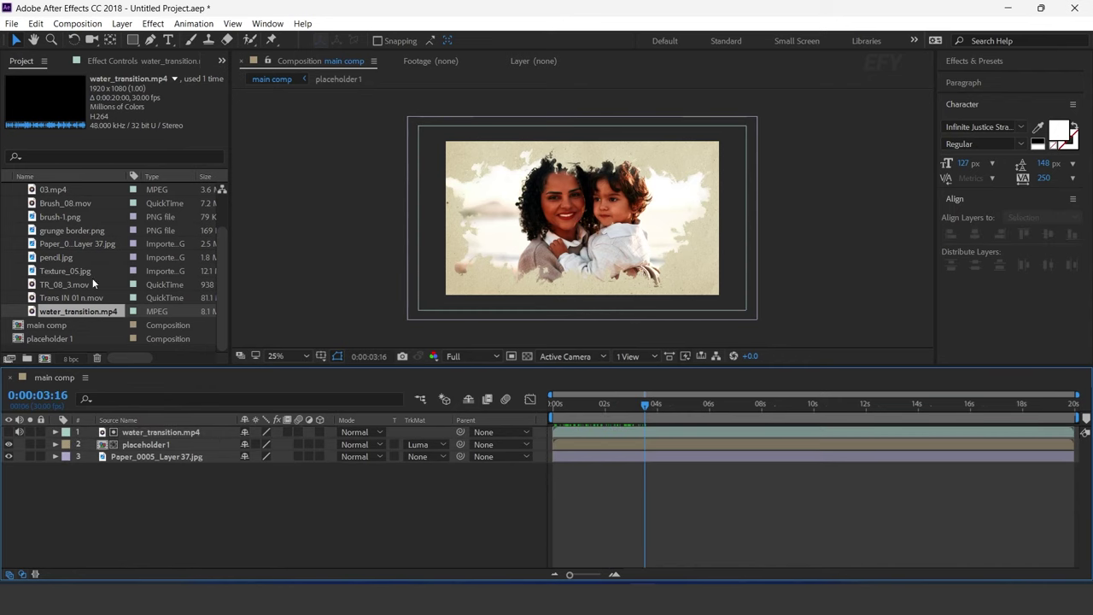
- Create a 'media 1' comp with placeholder 1 layered above pencil.jpg
left_click(45, 357)
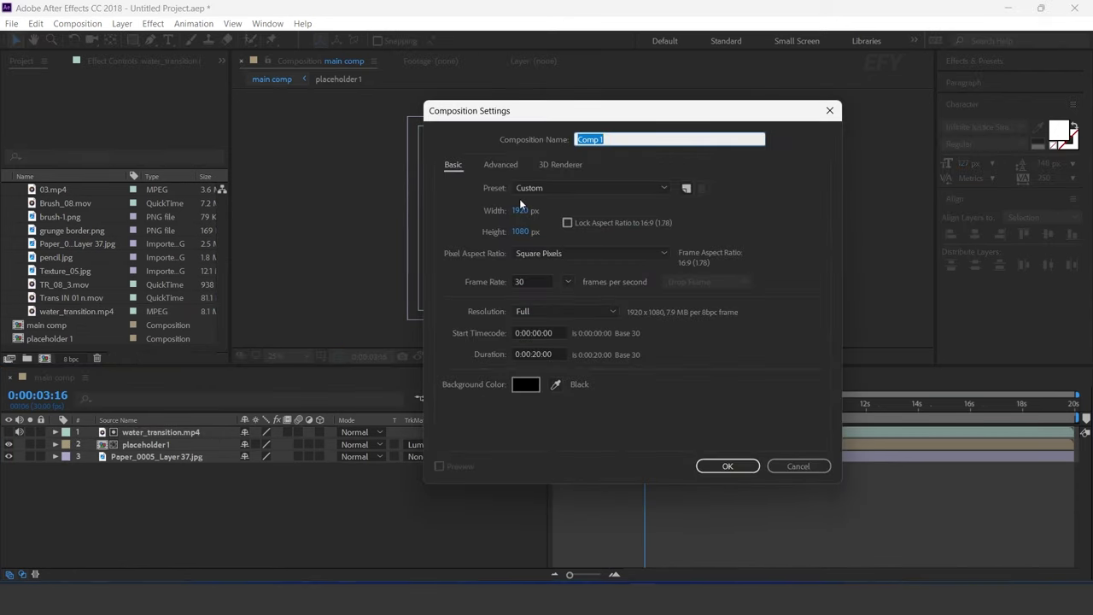
type("media 1")
key("Return")
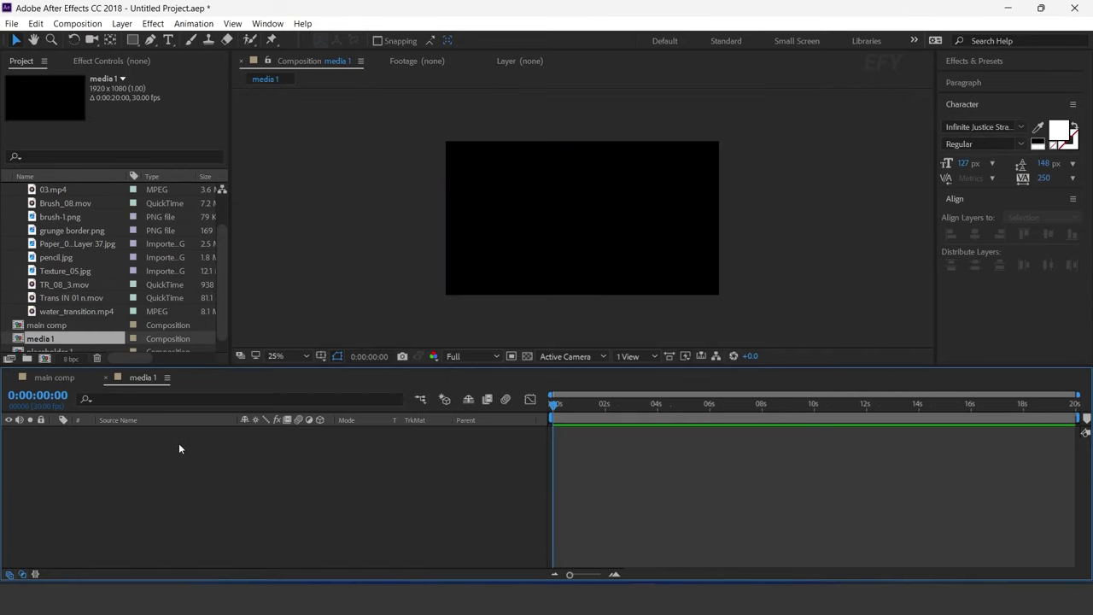
left_click(53, 258)
mouse_move(31, 257)
left_mouse_down()
mouse_move(163, 431)
mouse_move(171, 462)
left_mouse_up()
scroll(94, 282, "down", 1)
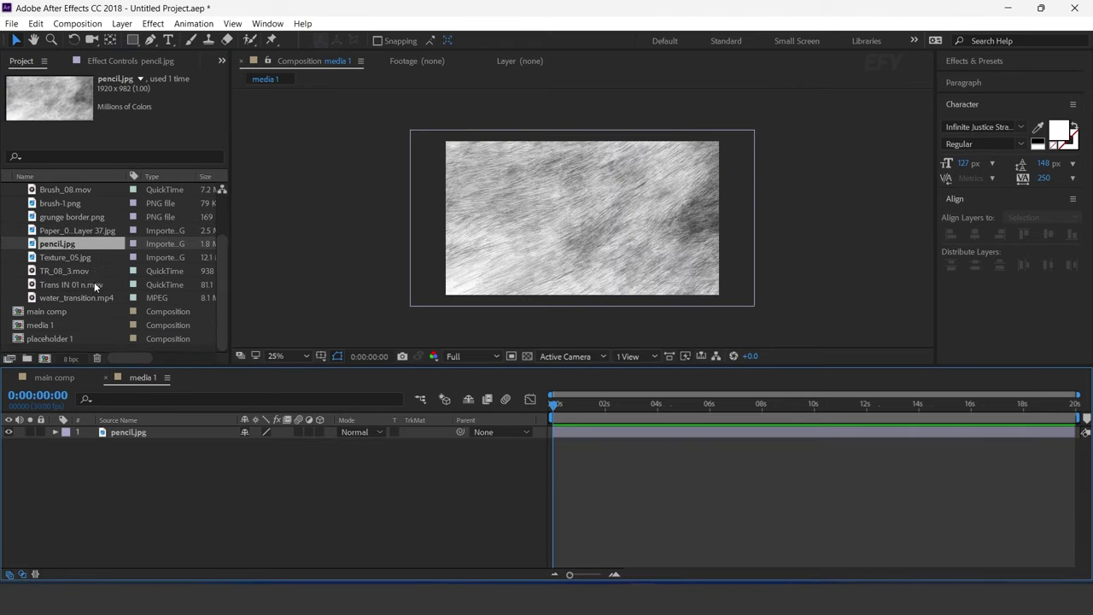
left_click(44, 338)
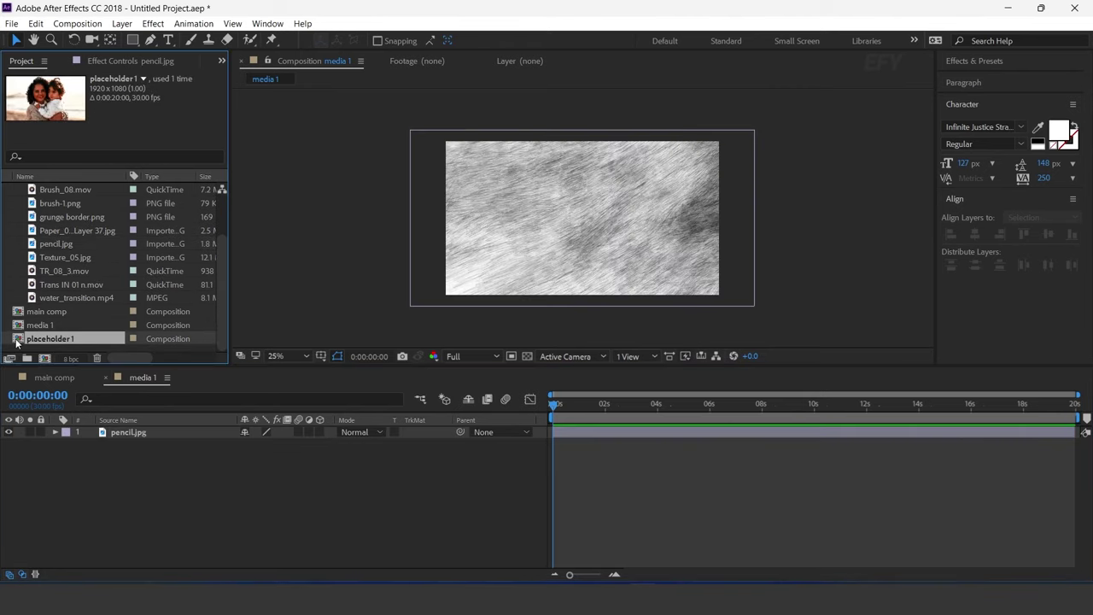
mouse_move(17, 341)
left_mouse_down()
mouse_move(129, 378)
mouse_move(150, 431)
left_mouse_up()
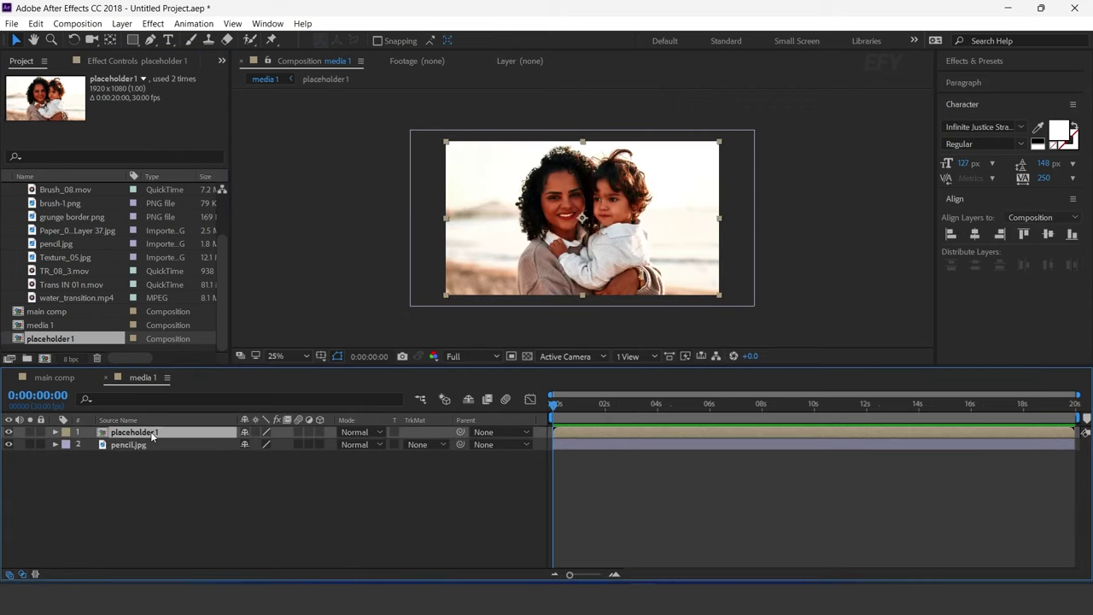
- Set pencil.jpg's track matte to Luma Matte 'placeholder 1'
left_click(129, 446)
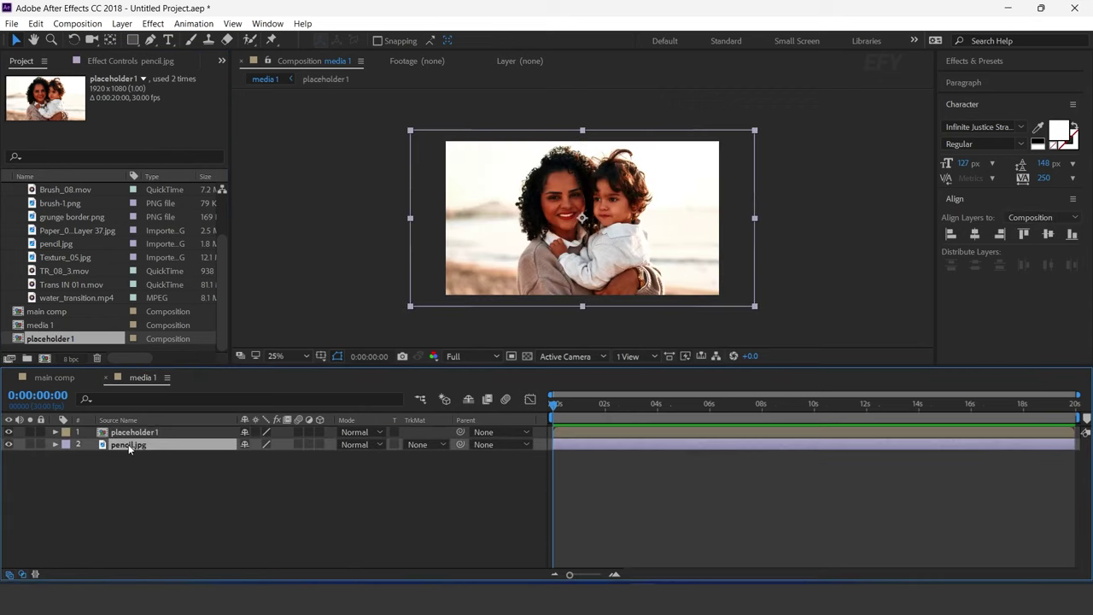
left_click(439, 448)
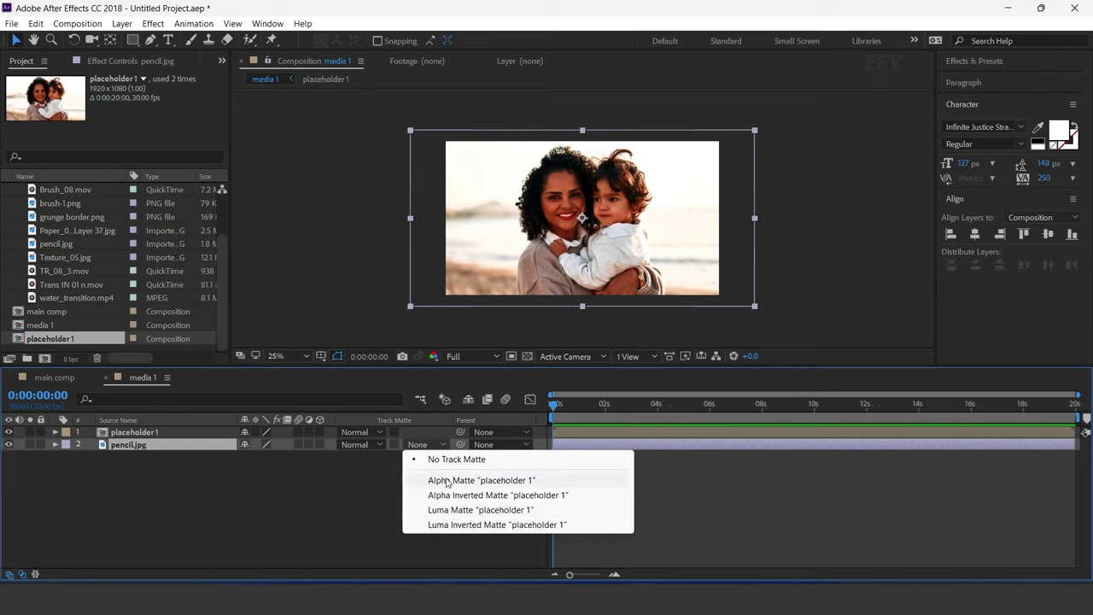
left_click(459, 511)
left_click_drag(553, 404, 567, 404)
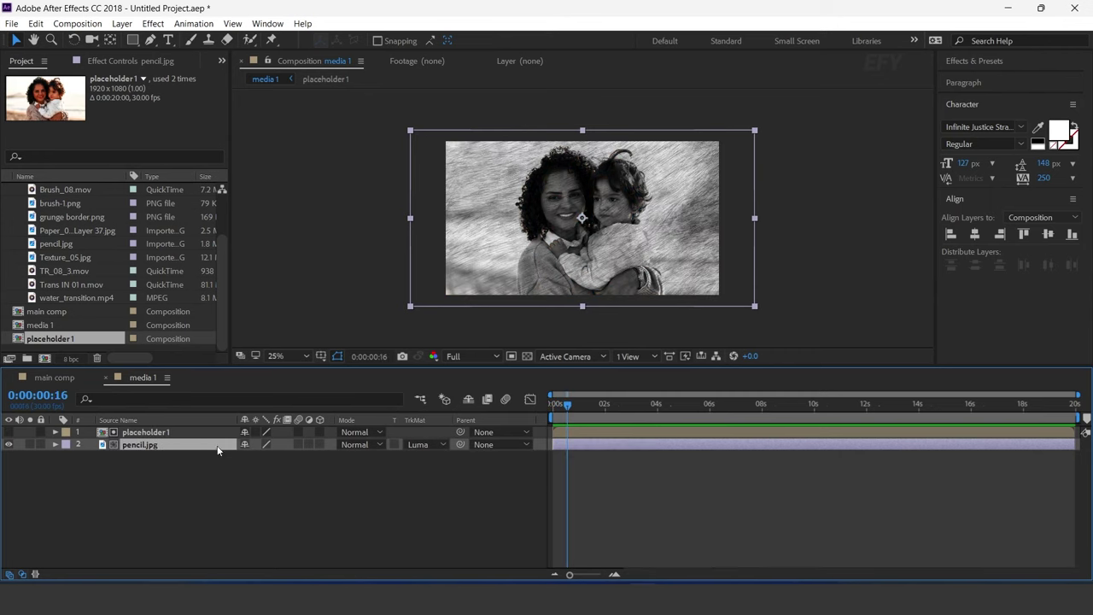
left_click(162, 432)
- Apply Levels to placeholder 1, lowering Input White to 136
key("ctrl+space")
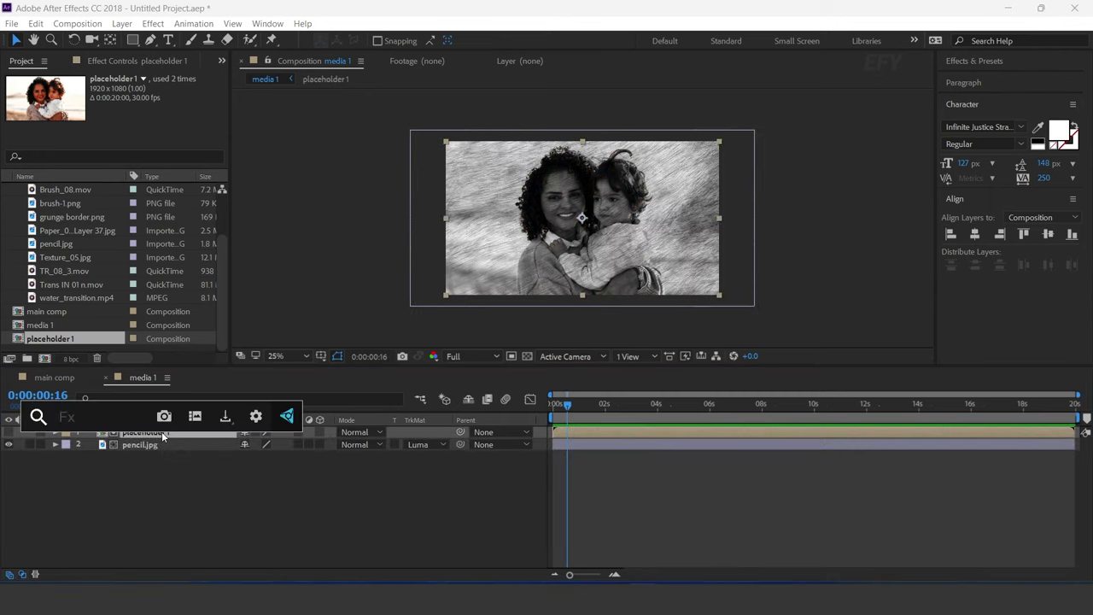
type("lev")
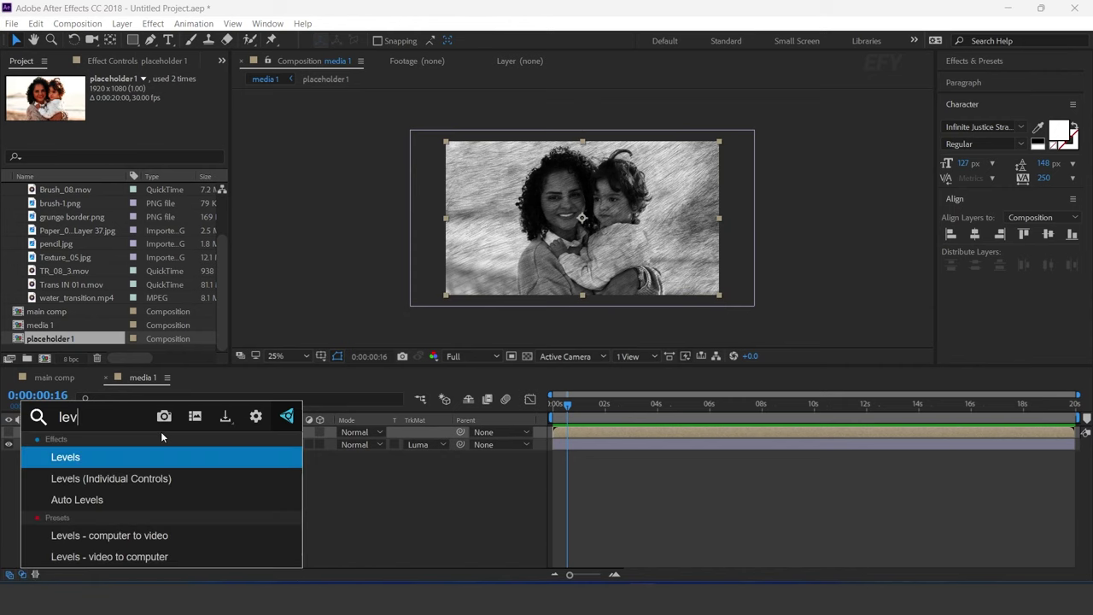
key("Return")
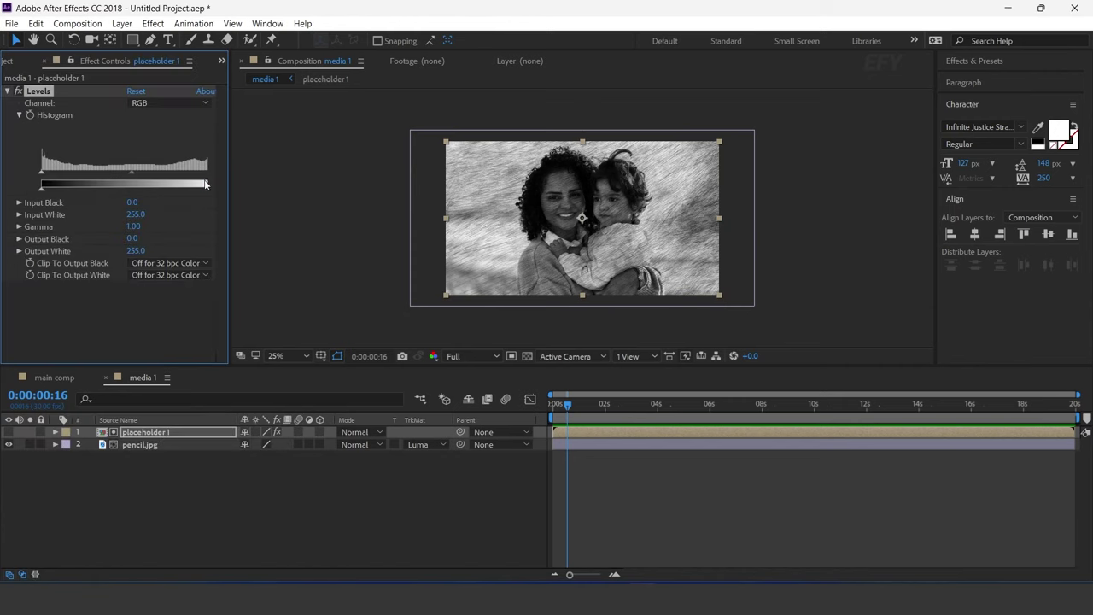
left_click_drag(227, 186, 141, 177)
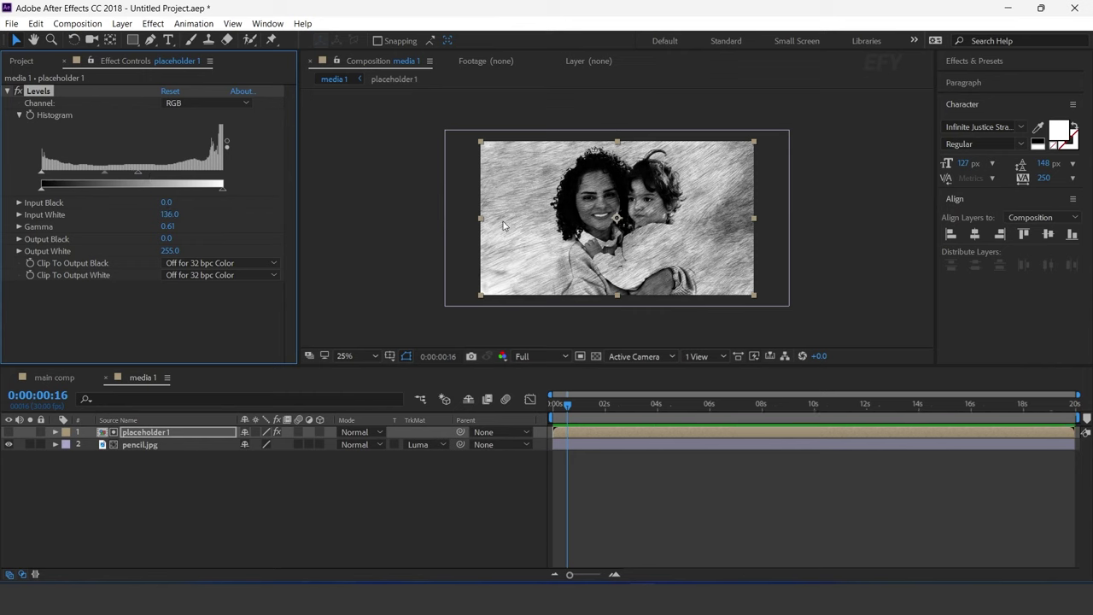
- Add a Threshold effect to placeholder 1 with Level 150
left_click(152, 435)
key("ctrl+space")
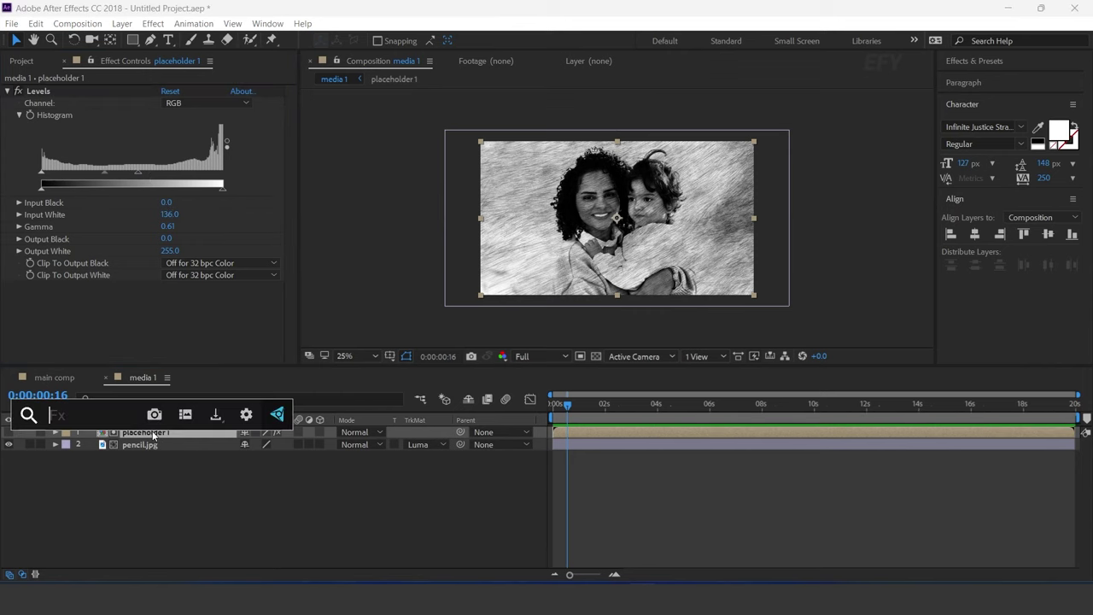
type("thr")
key("Return")
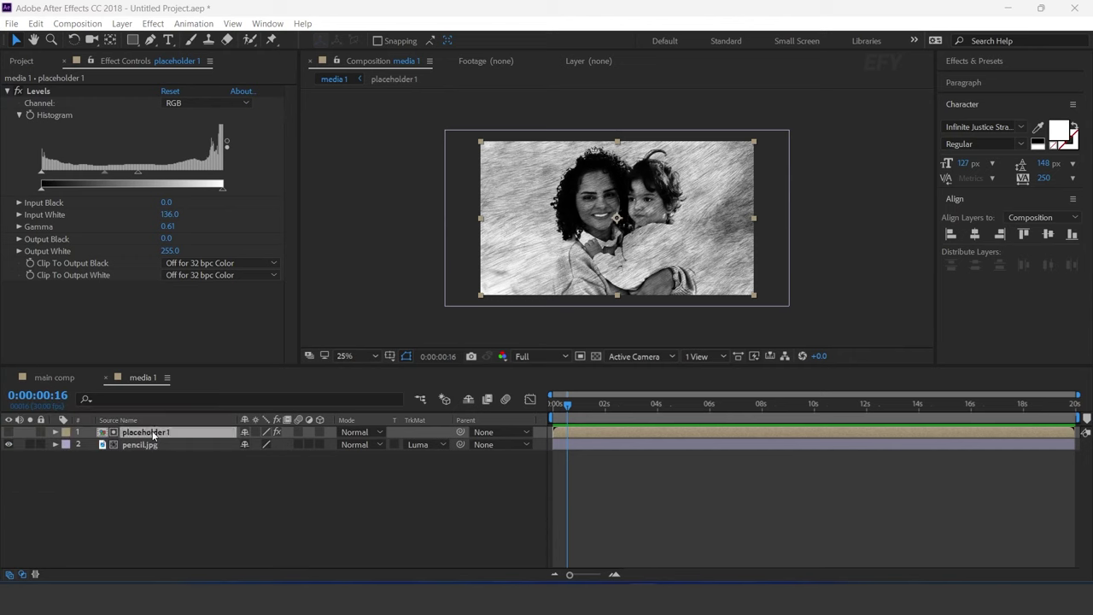
left_click(166, 299)
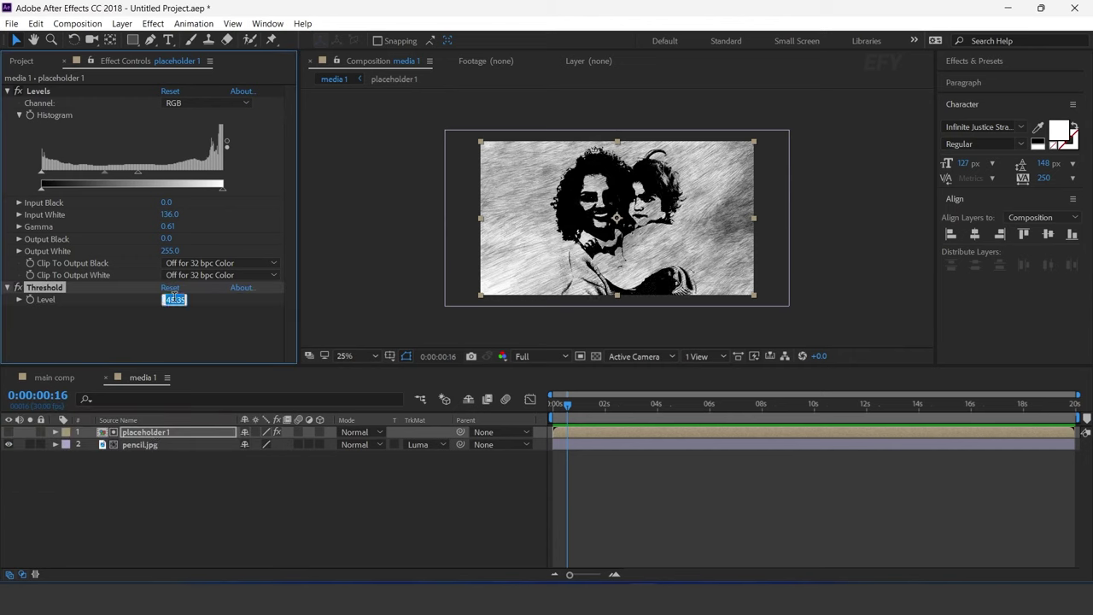
type("150")
key("Return")
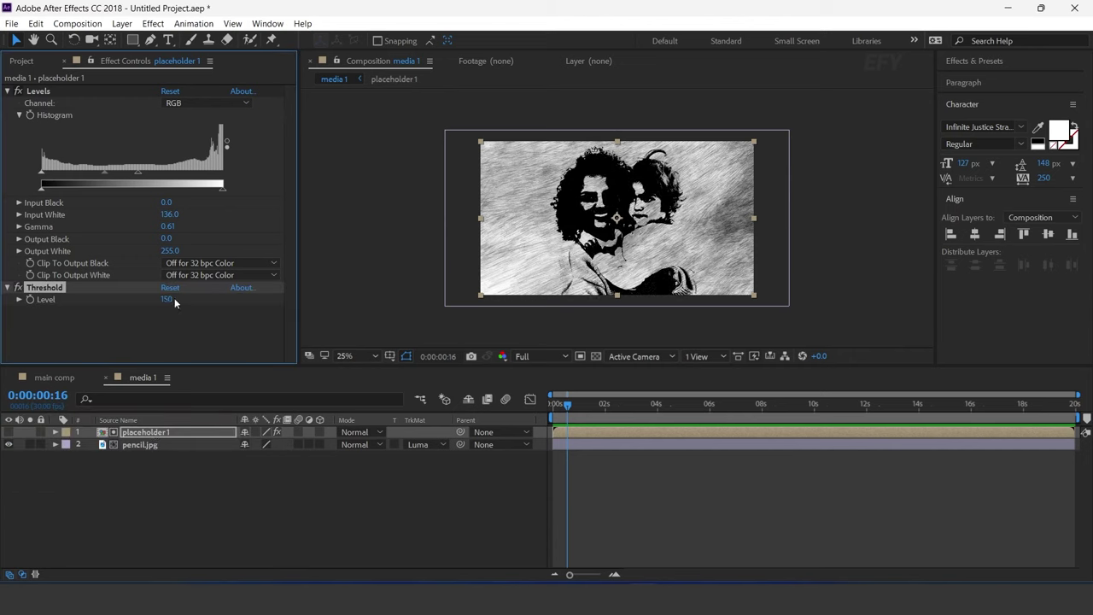
- Add an Invert effect to placeholder 1
left_click(153, 434)
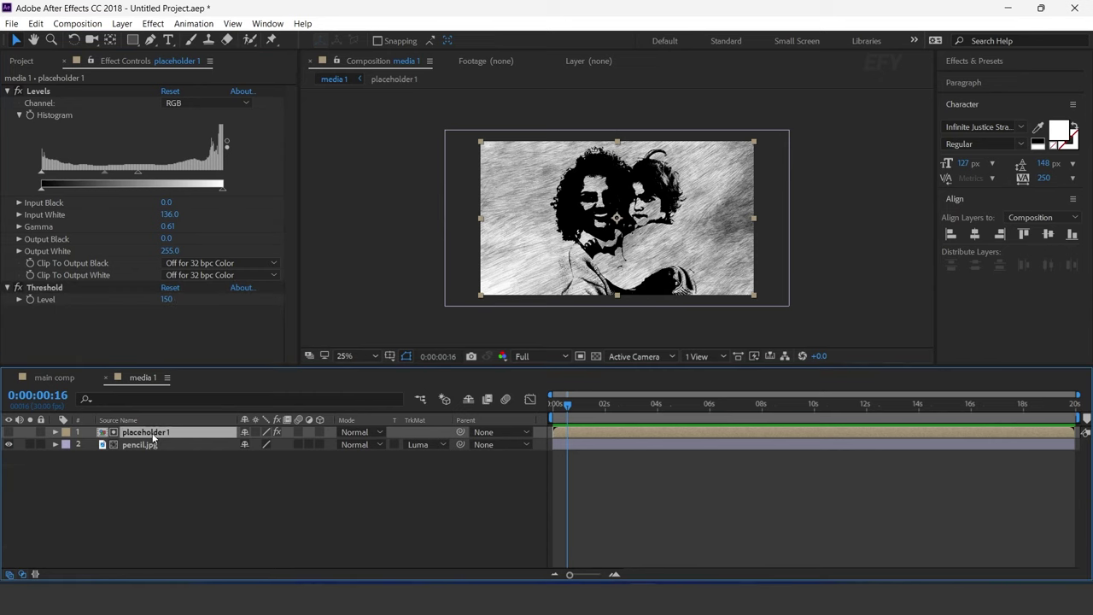
key("ctrl+space")
type("inv")
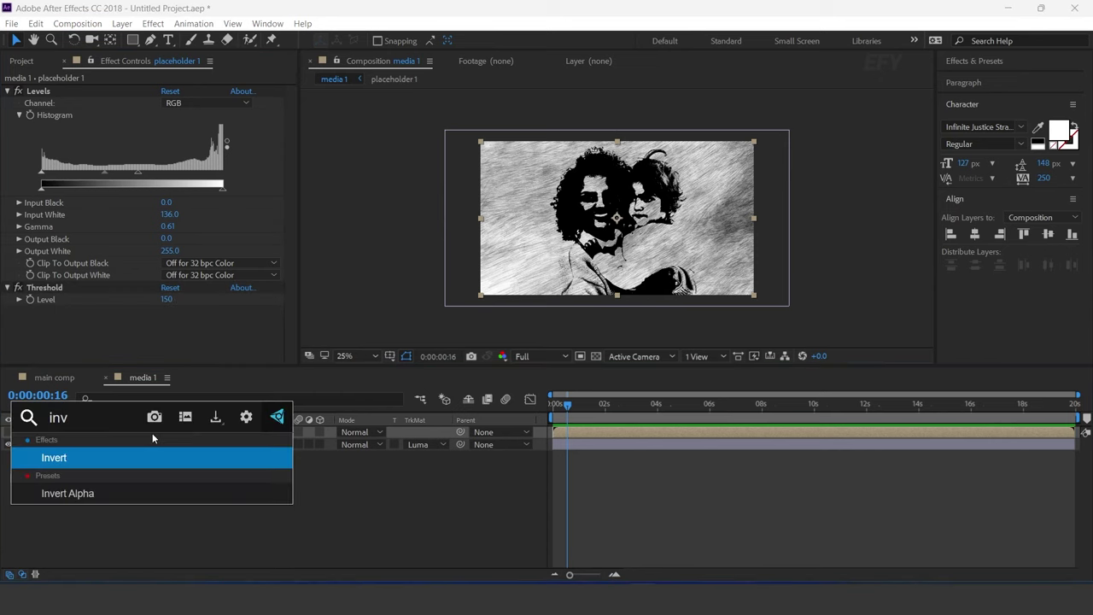
key("Return")
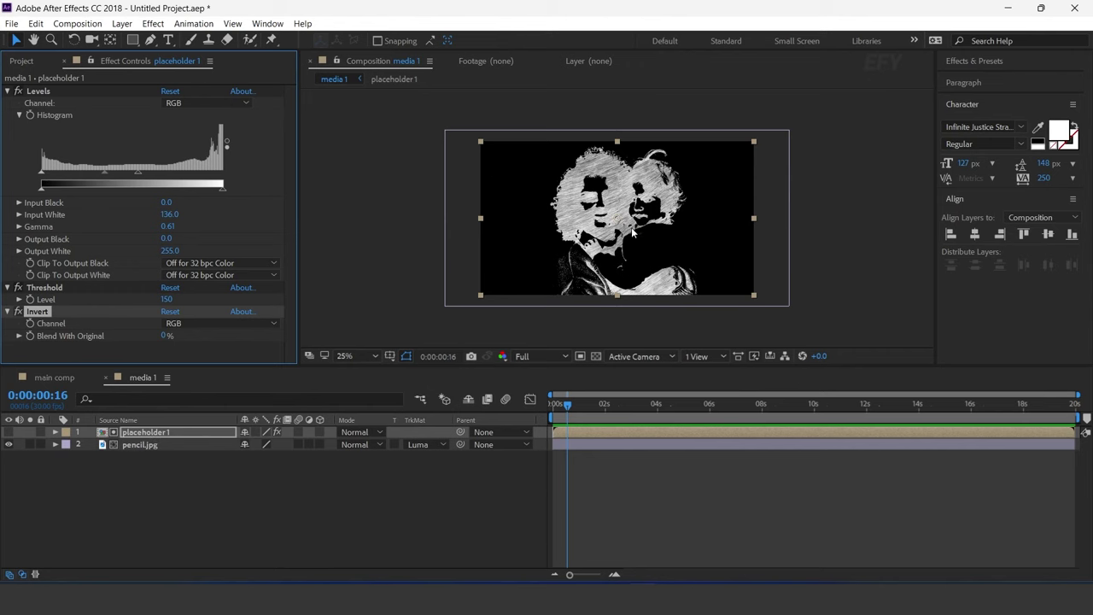
left_click_drag(565, 405, 689, 405)
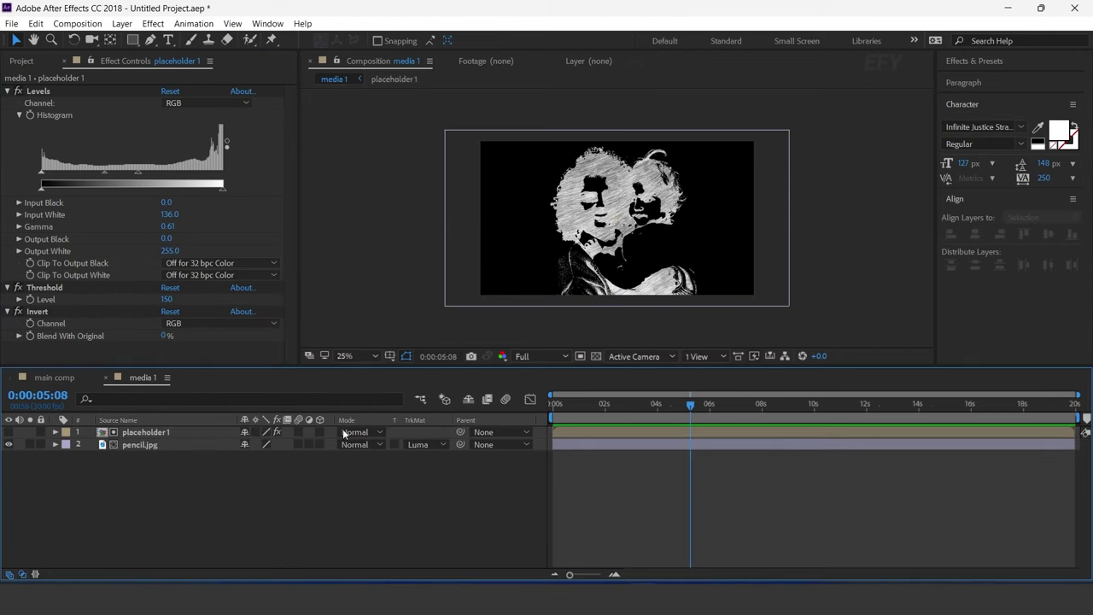
- Add the media 1 composition as the top layer of main comp
left_click(53, 378)
left_click(36, 61)
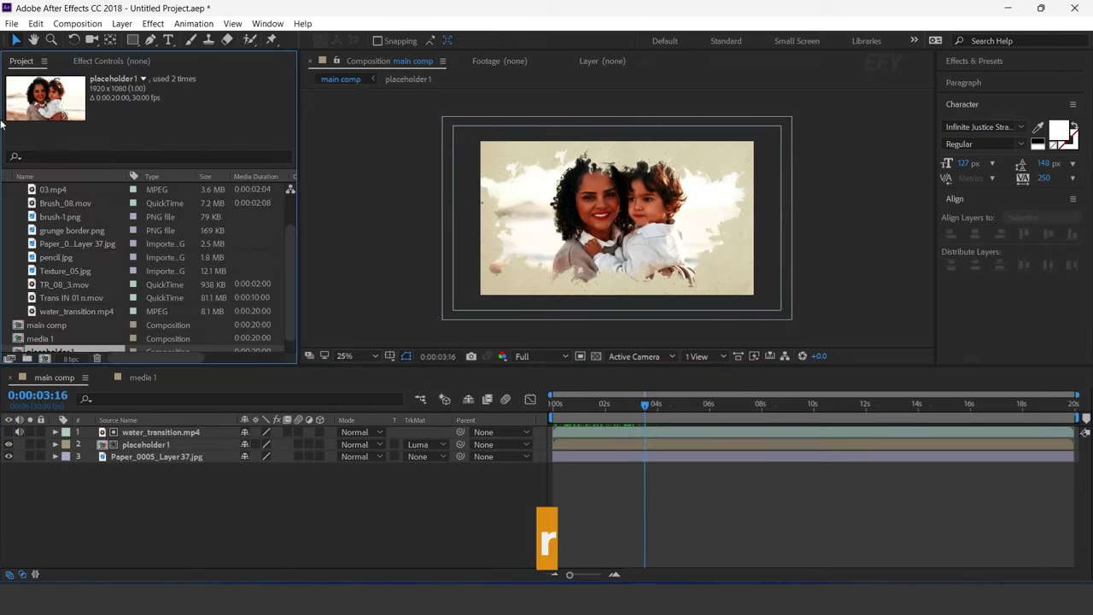
left_click(41, 312)
left_click(44, 326)
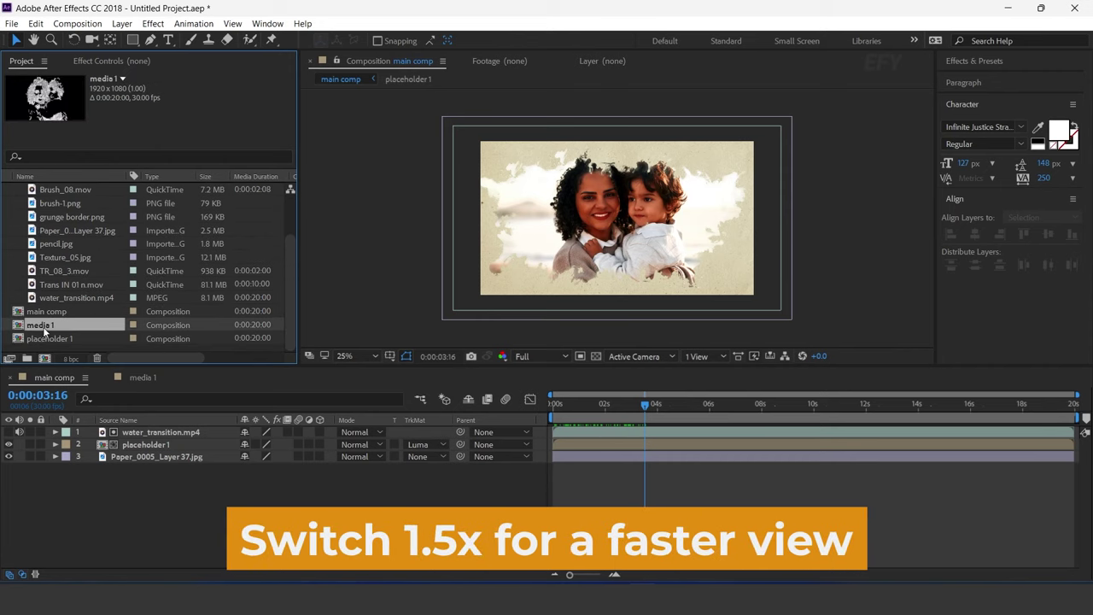
left_click_drag(142, 408, 118, 433)
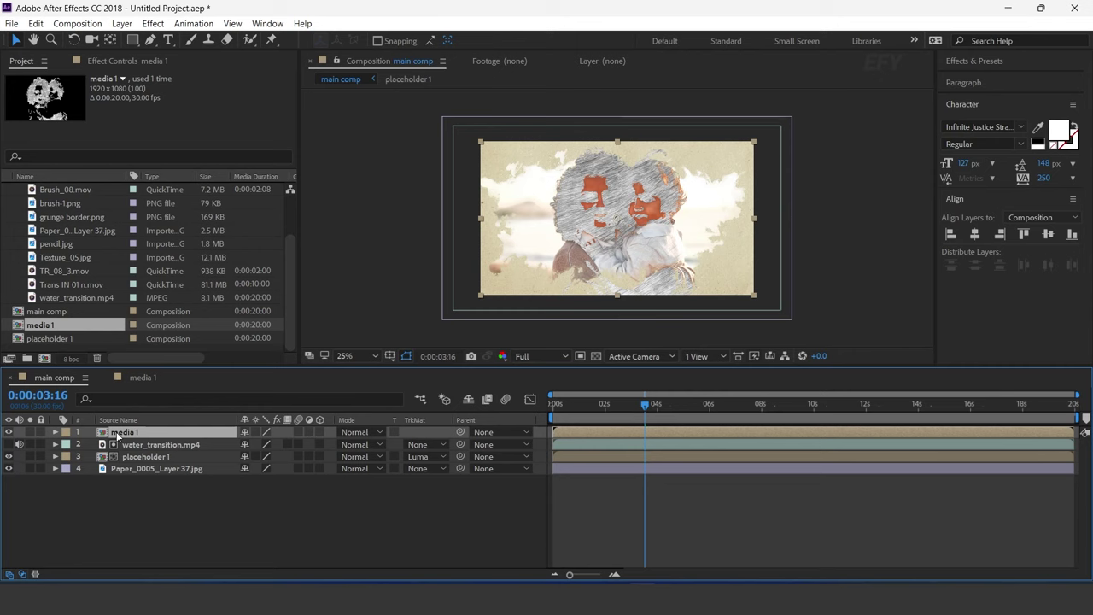
- Set media 1's blending mode to Multiply
left_click(369, 436)
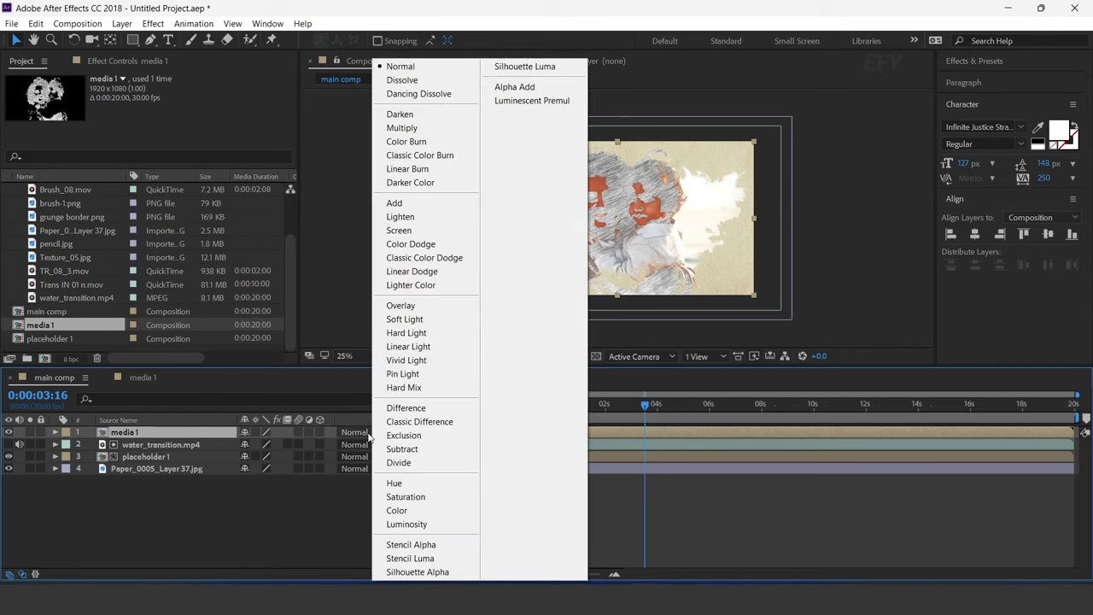
left_click(408, 132)
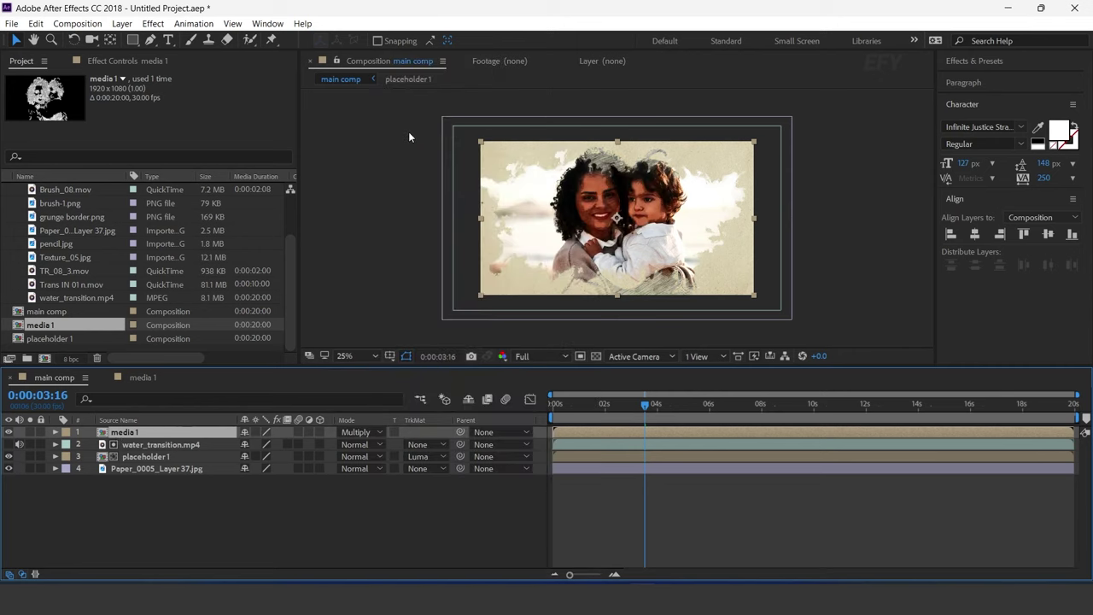
scroll(146, 256, "up", 2)
left_click(53, 217)
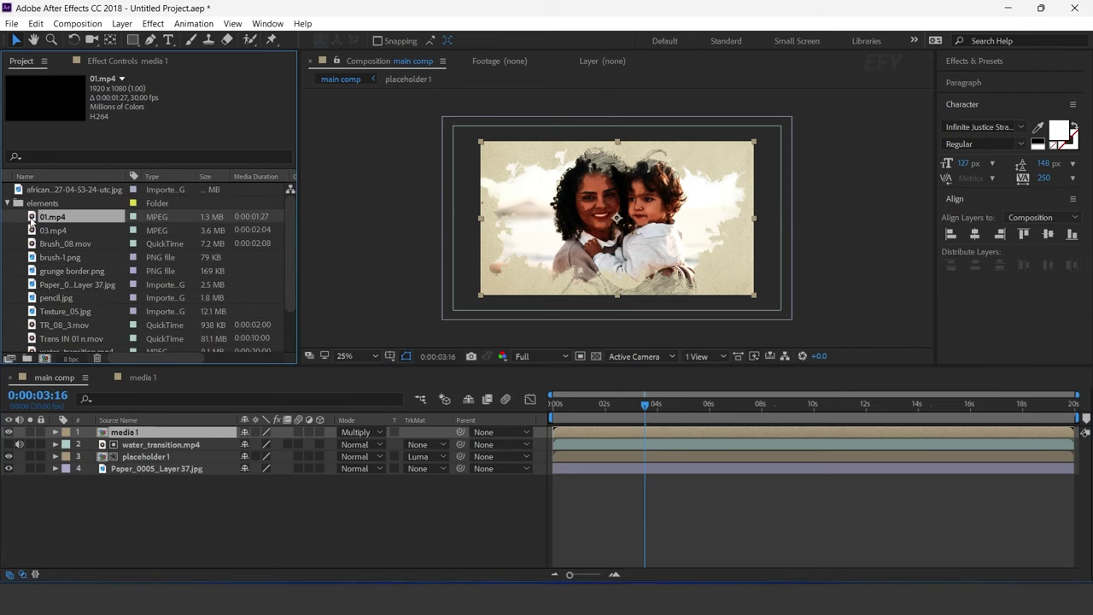
- Add 01.mp4 on top, enable Time Remapping and extend it to the comp's end
left_click_drag(30, 218, 181, 432)
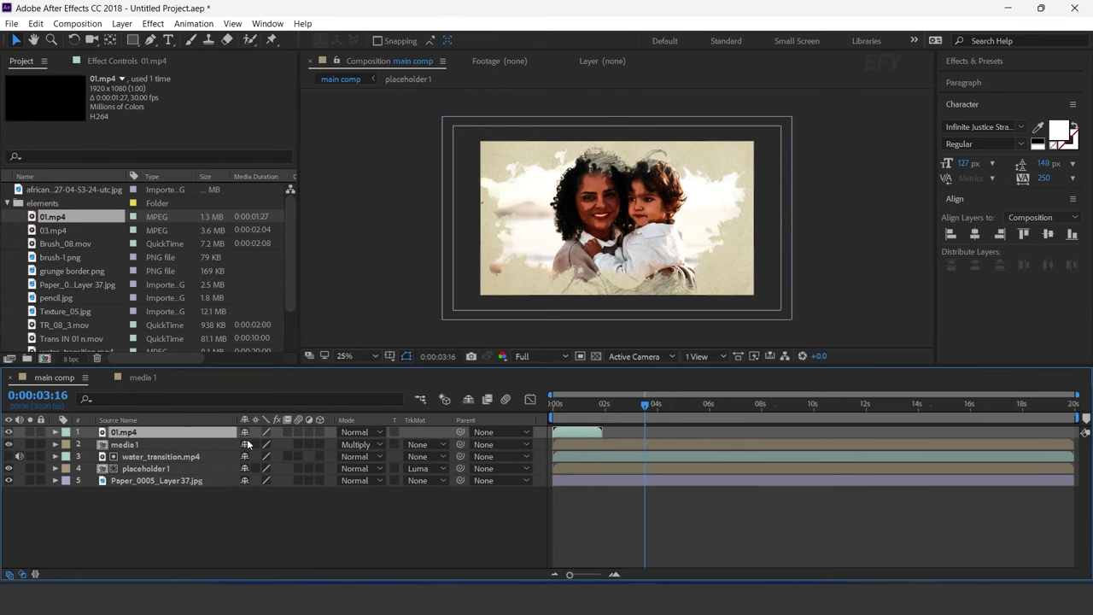
left_click(579, 404)
right_click(594, 432)
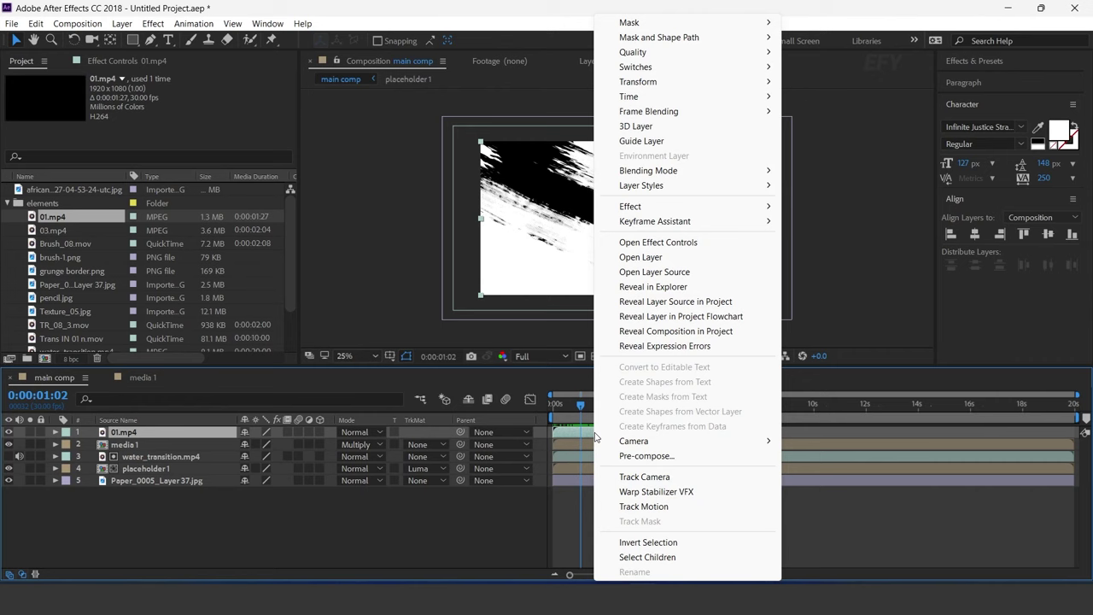
mouse_move(630, 100)
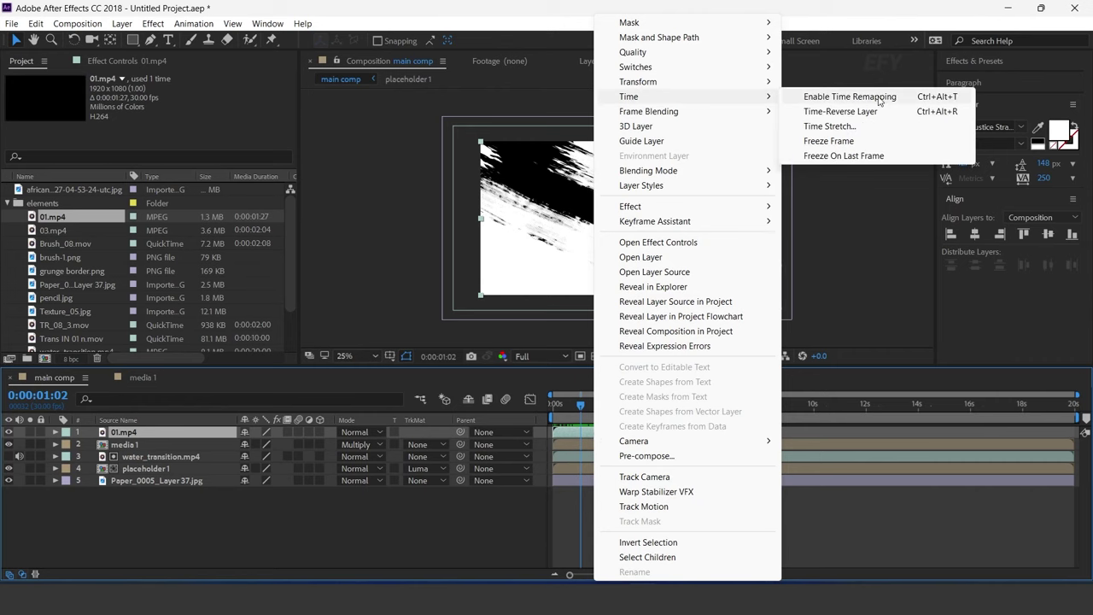
left_click(820, 96)
left_click_drag(602, 433, 1078, 433)
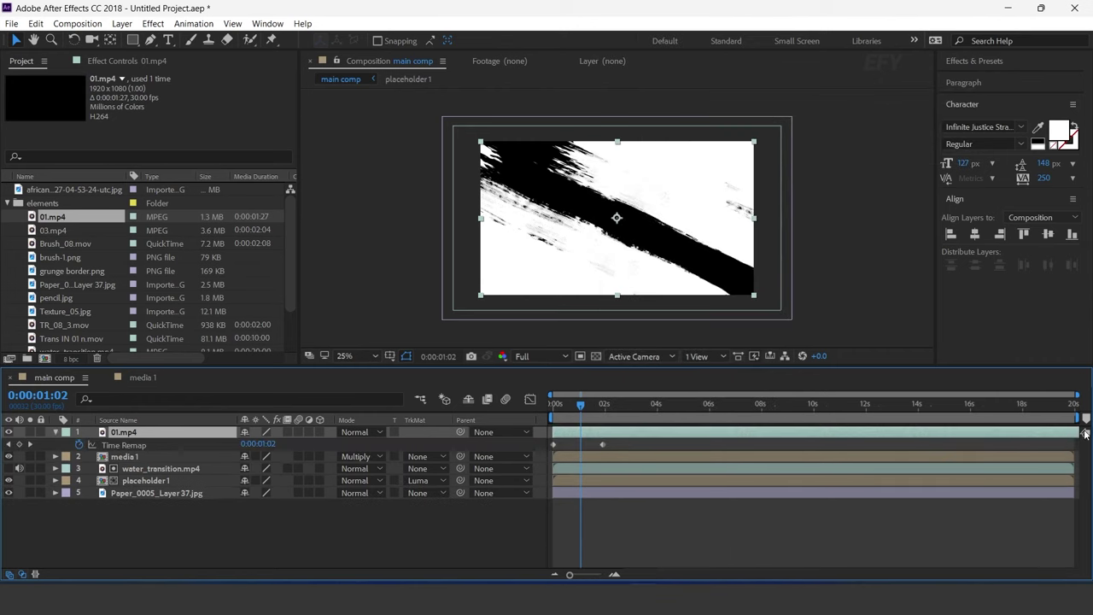
key("space")
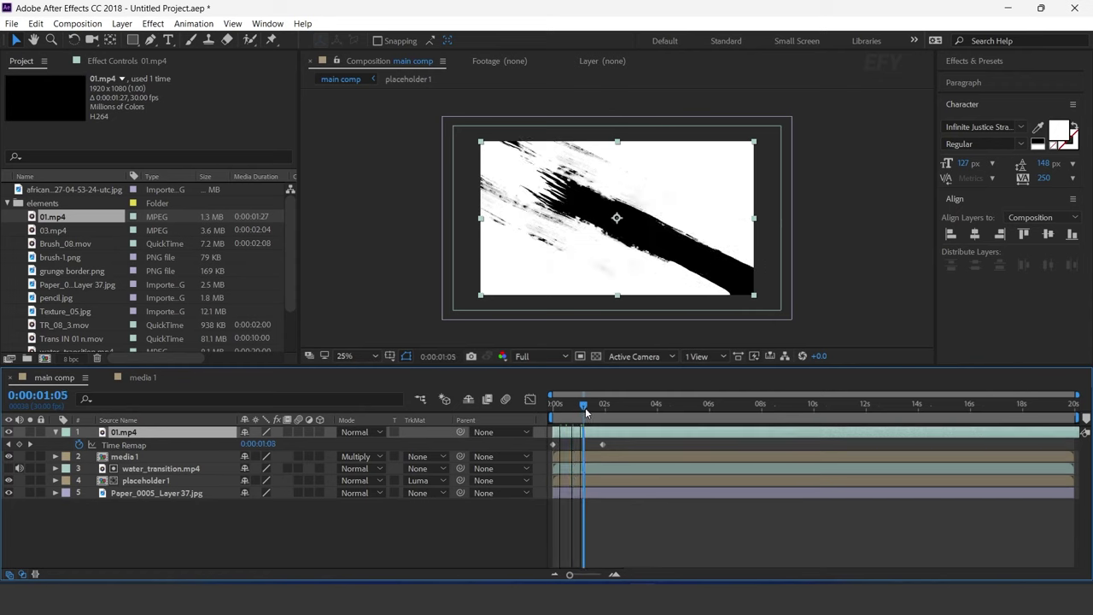
left_click(55, 432)
- Set media 1's track matte to Luma Matte '01.mp4' and preview from the start
left_click(152, 445)
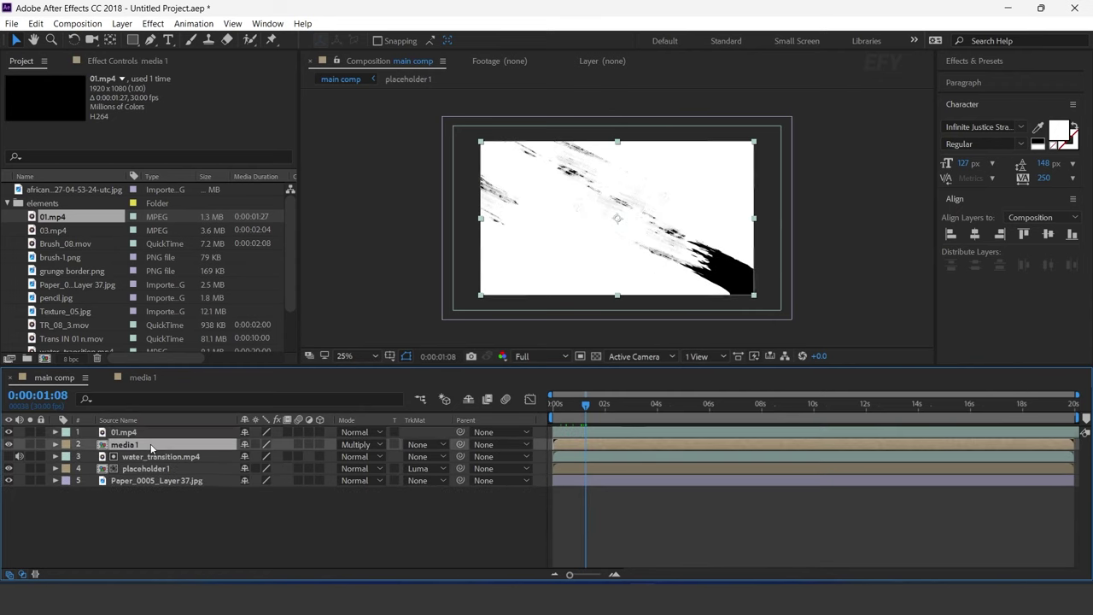
left_click(424, 445)
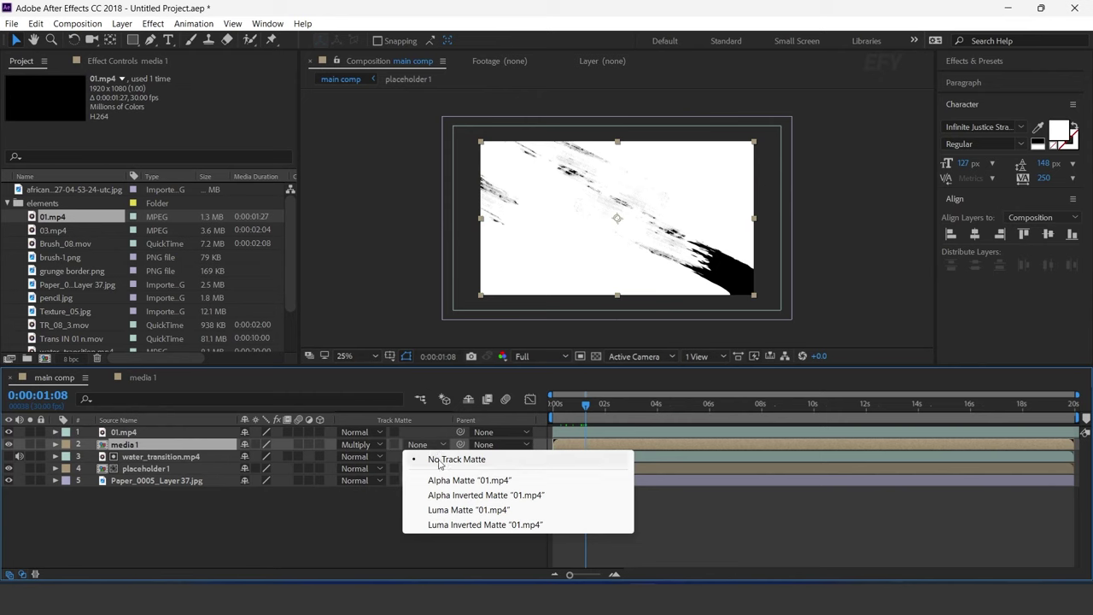
left_click(472, 511)
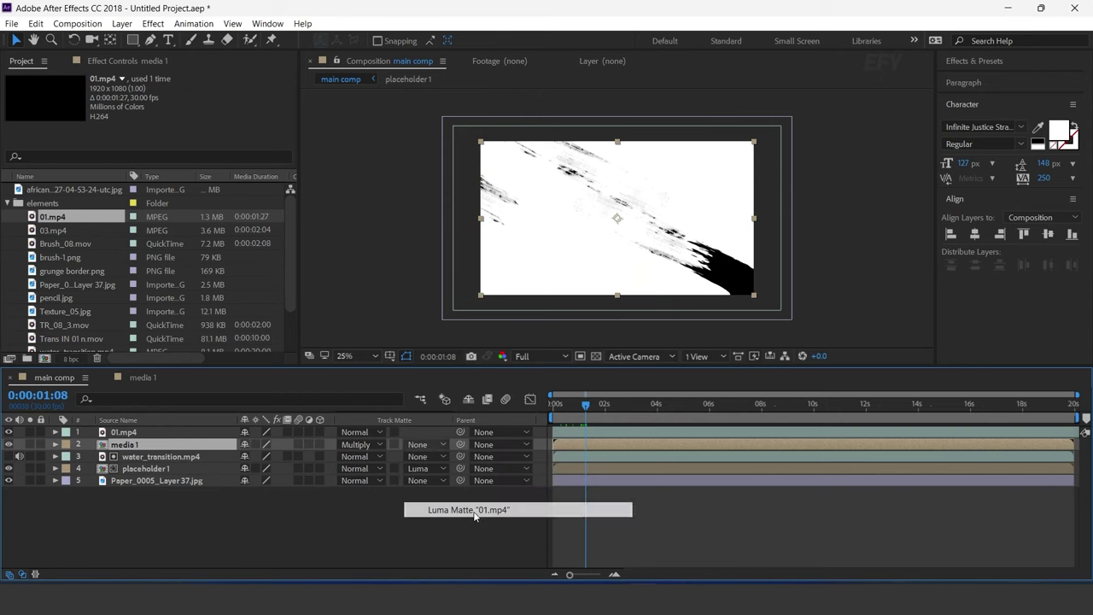
left_click(560, 413)
key("space")
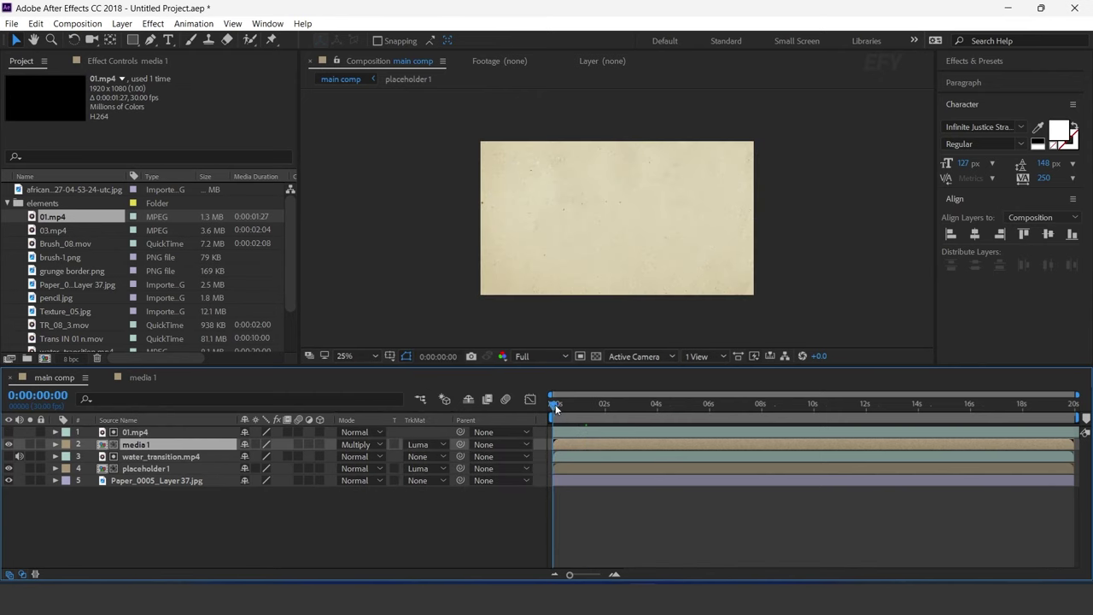
key("space")
left_click(589, 431)
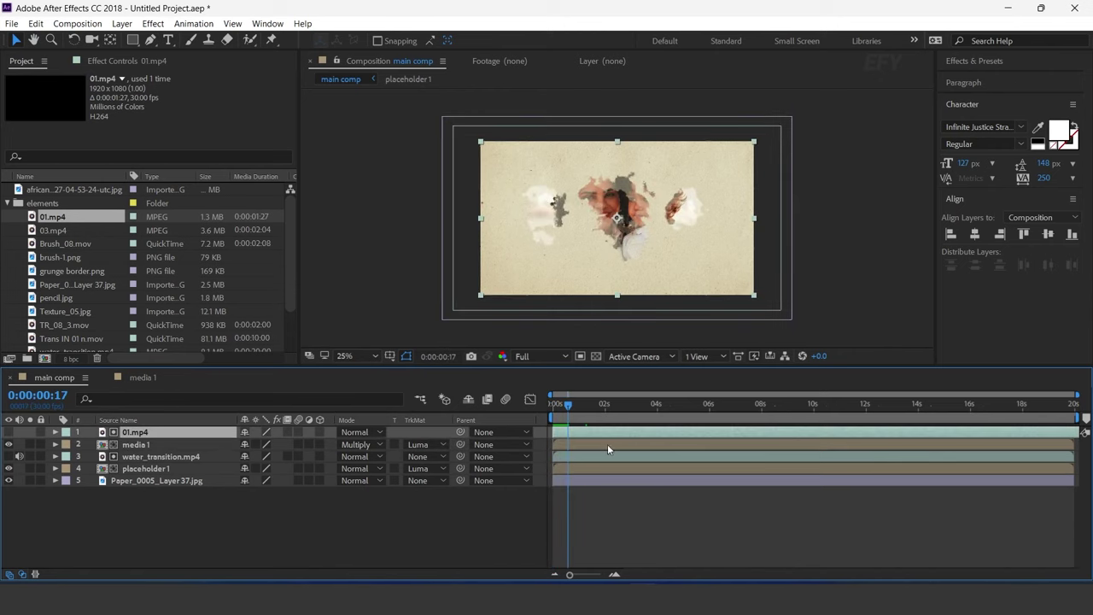
left_click(652, 445, "shift")
left_click_drag(621, 443, 660, 448)
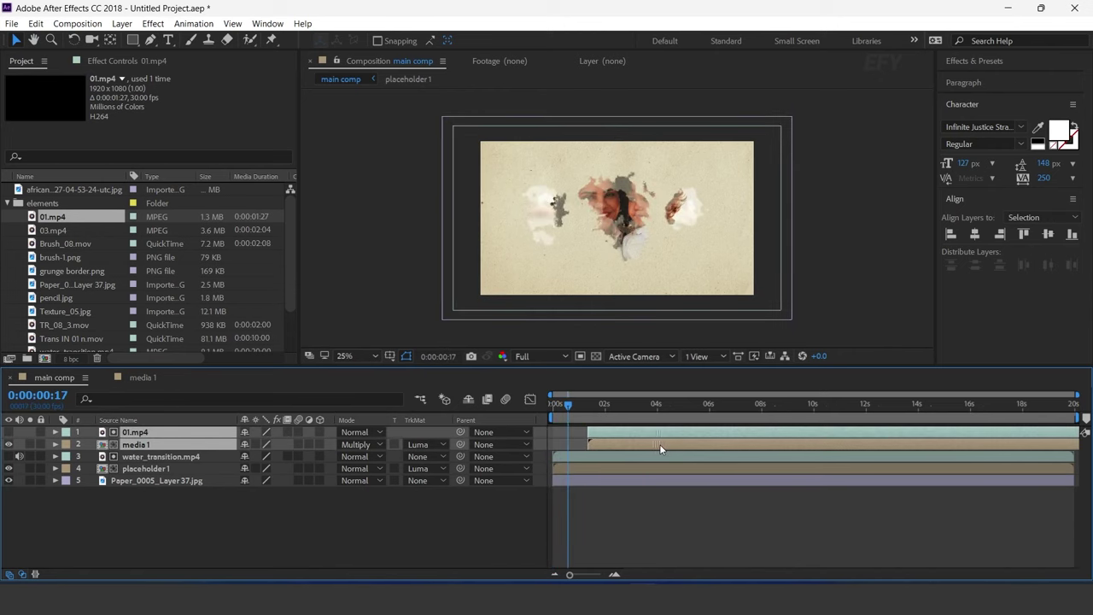
left_click(614, 573)
key("i")
key("Home")
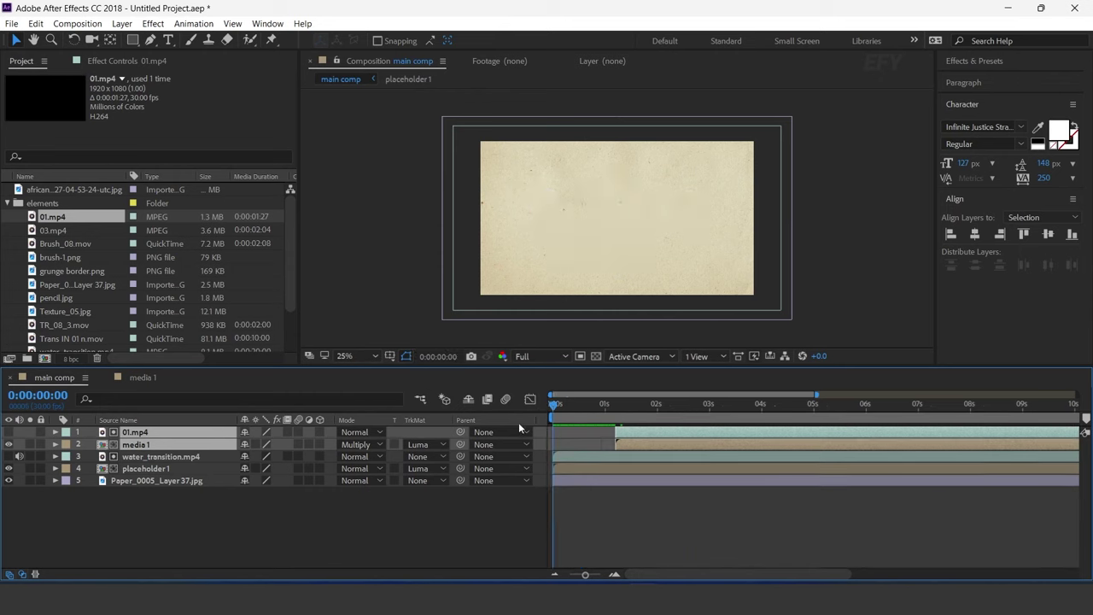
key("space")
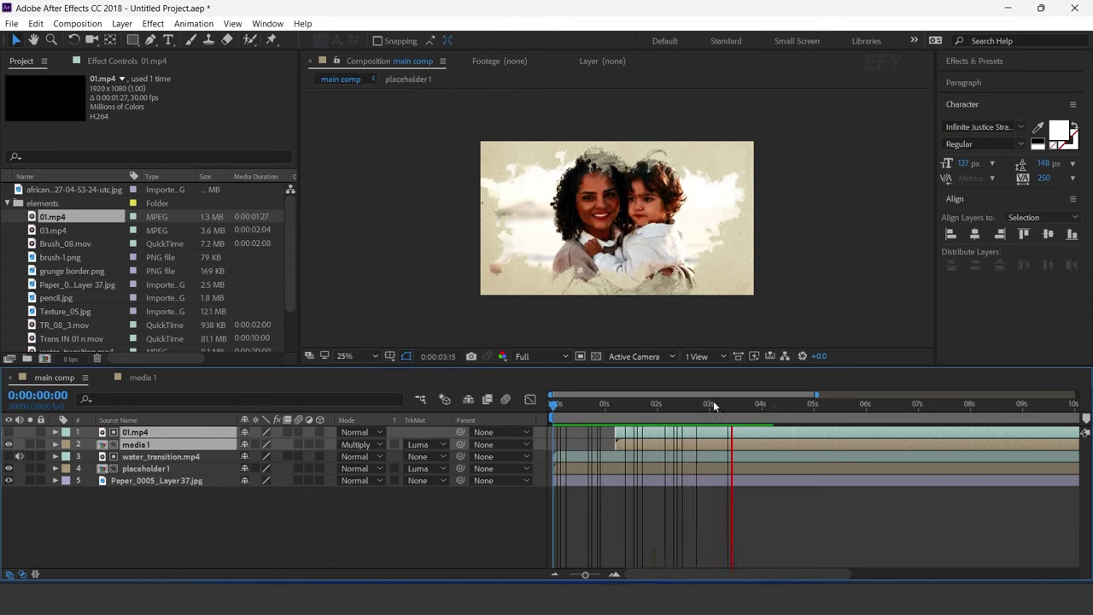
mouse_move(726, 403)
left_mouse_down()
mouse_move(825, 403)
mouse_move(613, 413)
mouse_move(718, 414)
left_mouse_up()
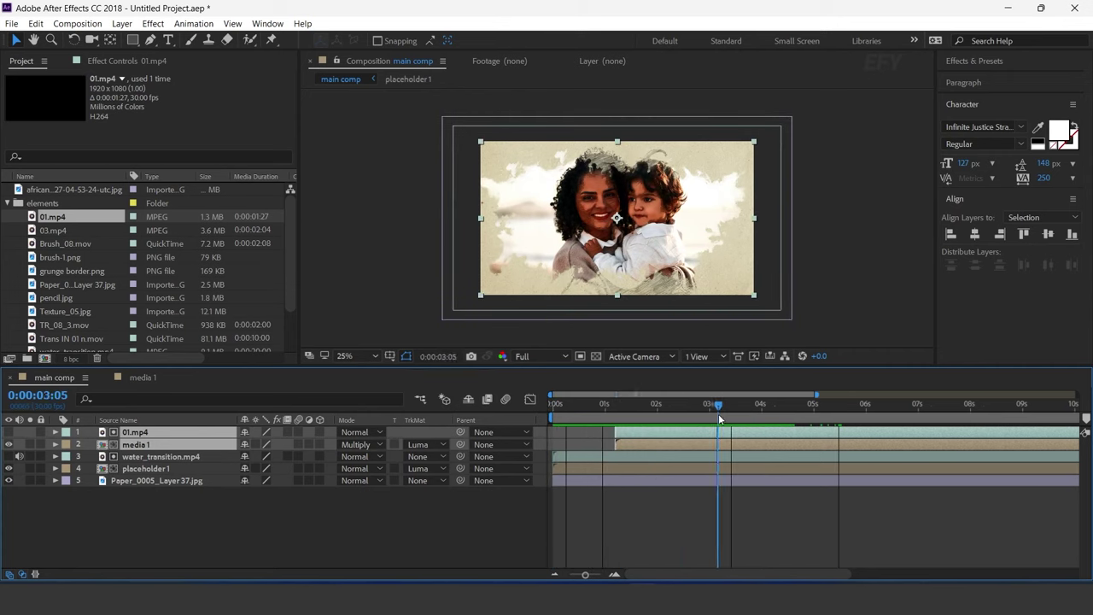
left_click(147, 470)
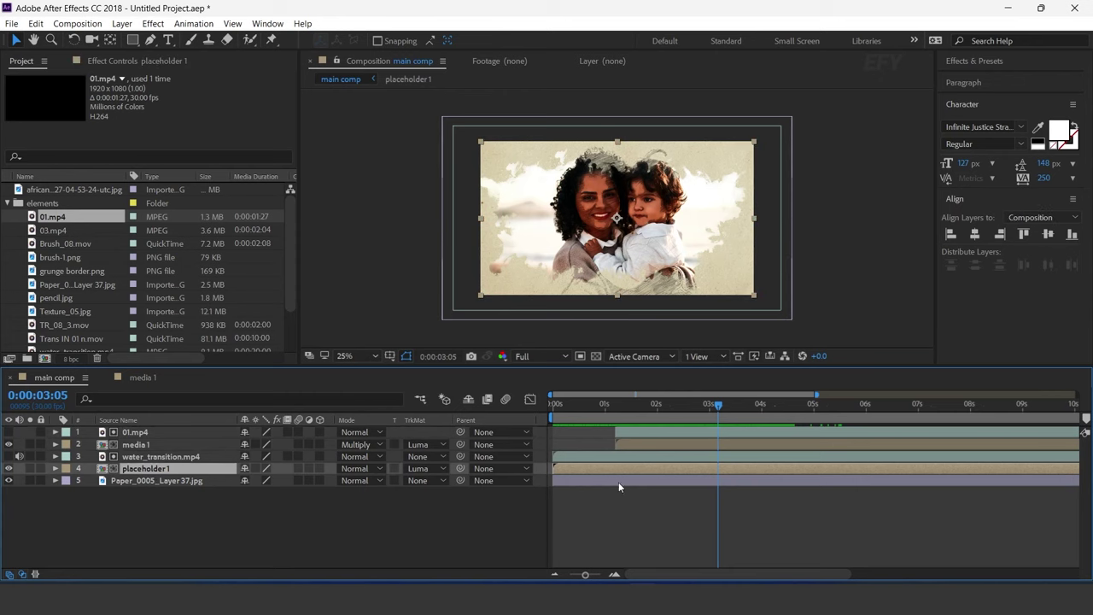
- Keyframe placeholder 1's Opacity from 100% at one second to 0% about a second later
key("t")
mouse_move(622, 406)
left_mouse_down()
mouse_move(556, 405)
mouse_move(605, 406)
left_mouse_up()
left_click(91, 482)
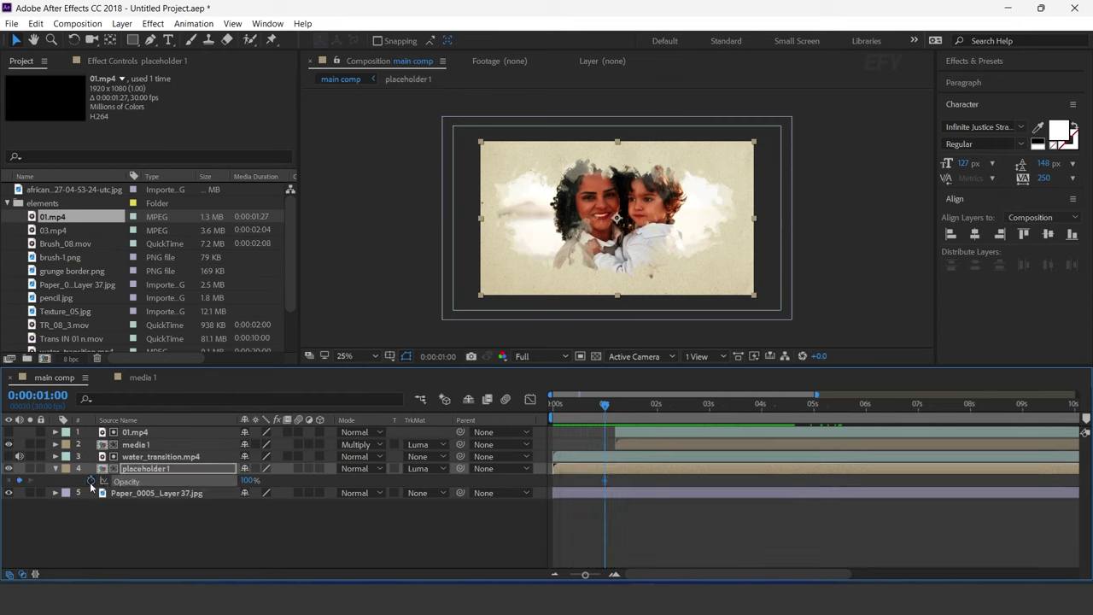
left_click_drag(611, 410, 659, 404)
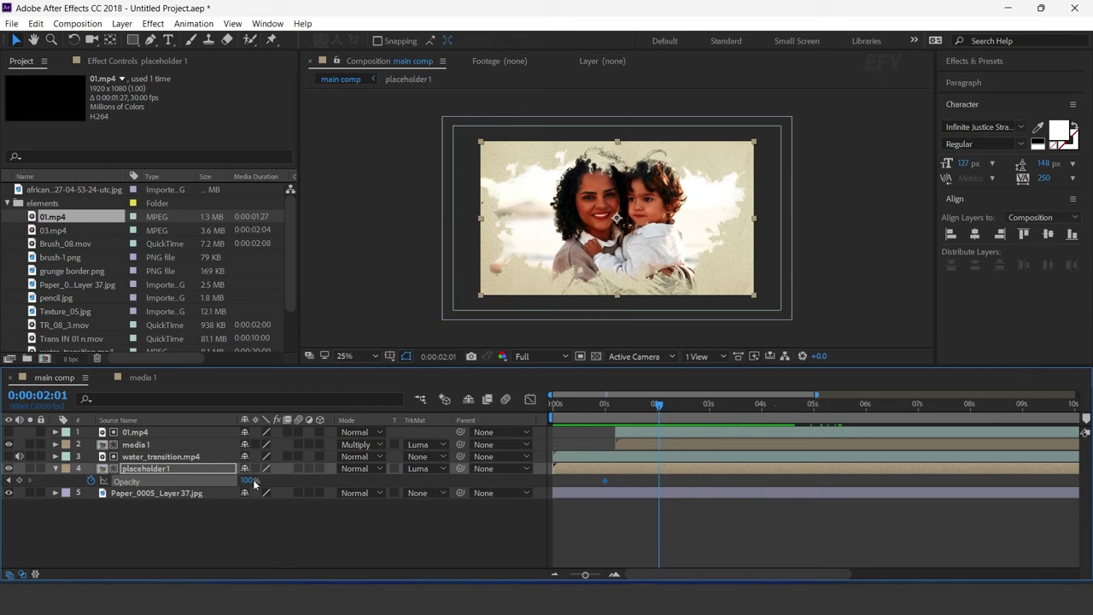
left_click_drag(235, 482, 150, 484)
left_click(434, 535)
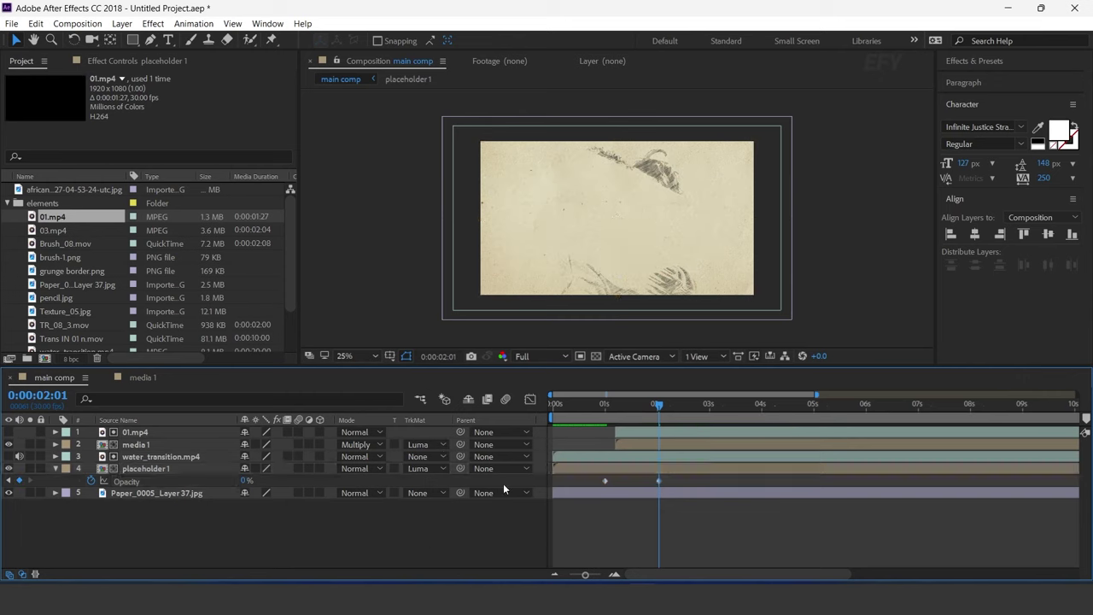
left_click(552, 408)
key("space")
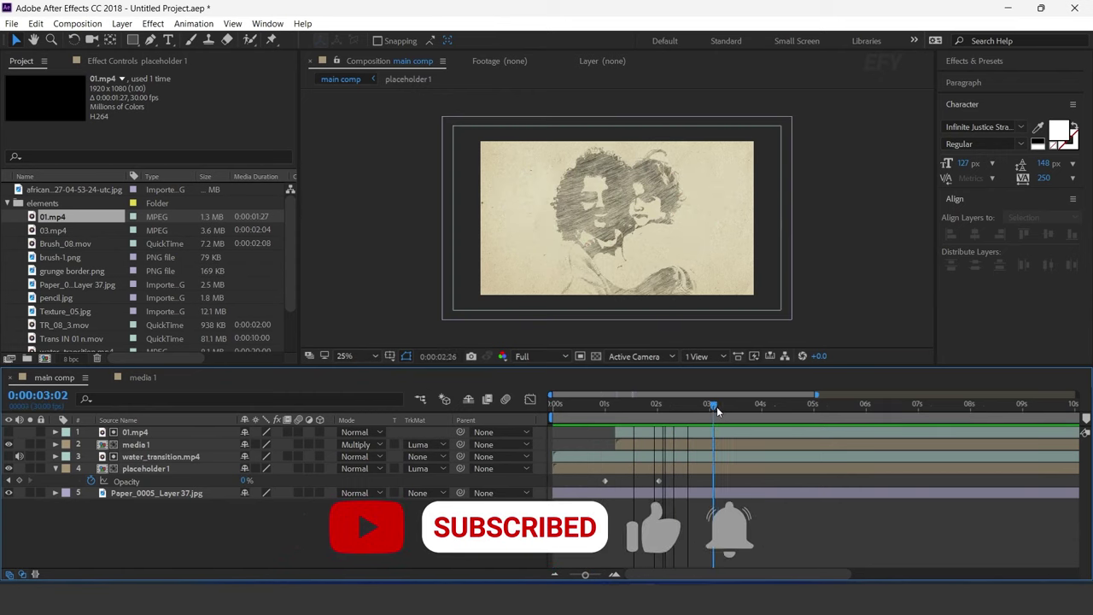
- Shift both opacity keyframes later in time and preview the fade
left_click_drag(662, 481, 702, 481)
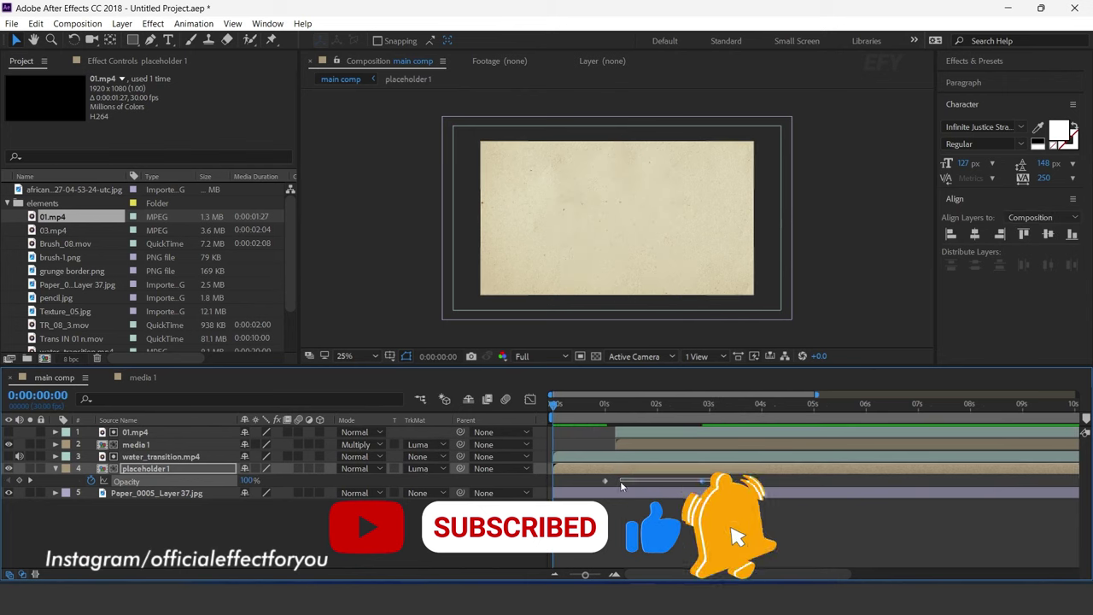
left_click(606, 480, "shift")
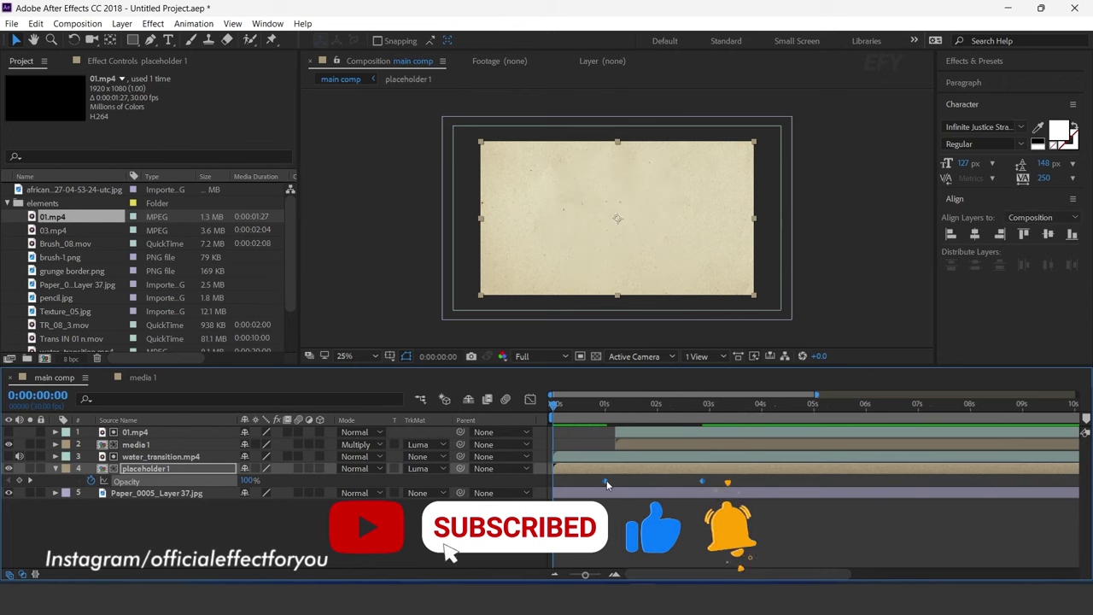
left_click_drag(606, 480, 645, 484)
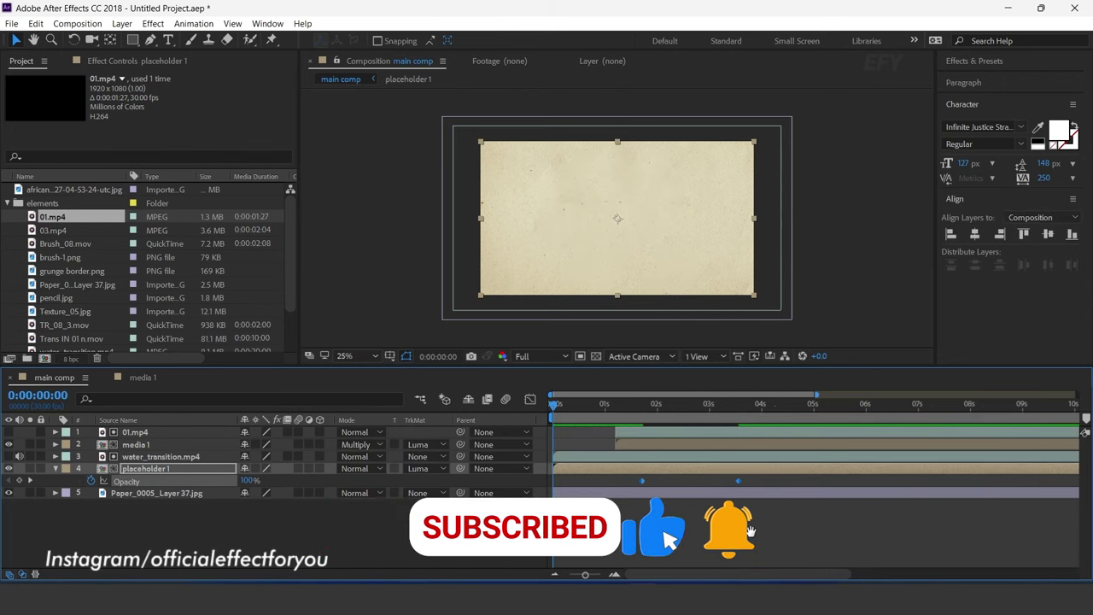
key("space")
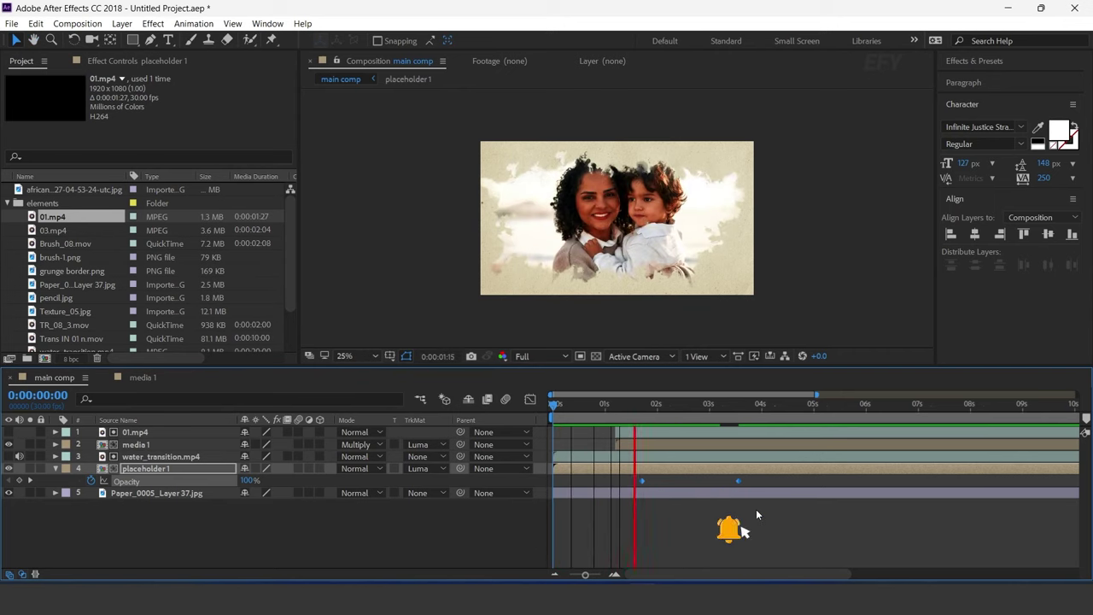
- Scrub through the sketch transition and collapse placeholder 1's Opacity property
left_click(626, 405)
left_click_drag(632, 411, 711, 413)
left_click_drag(727, 411, 776, 405)
left_click(224, 531)
key("u")
left_click_drag(654, 405, 749, 405)
- Duplicate the media 1 and 01.mp4 layers and shift the copies to start around 2 seconds
left_click(138, 445)
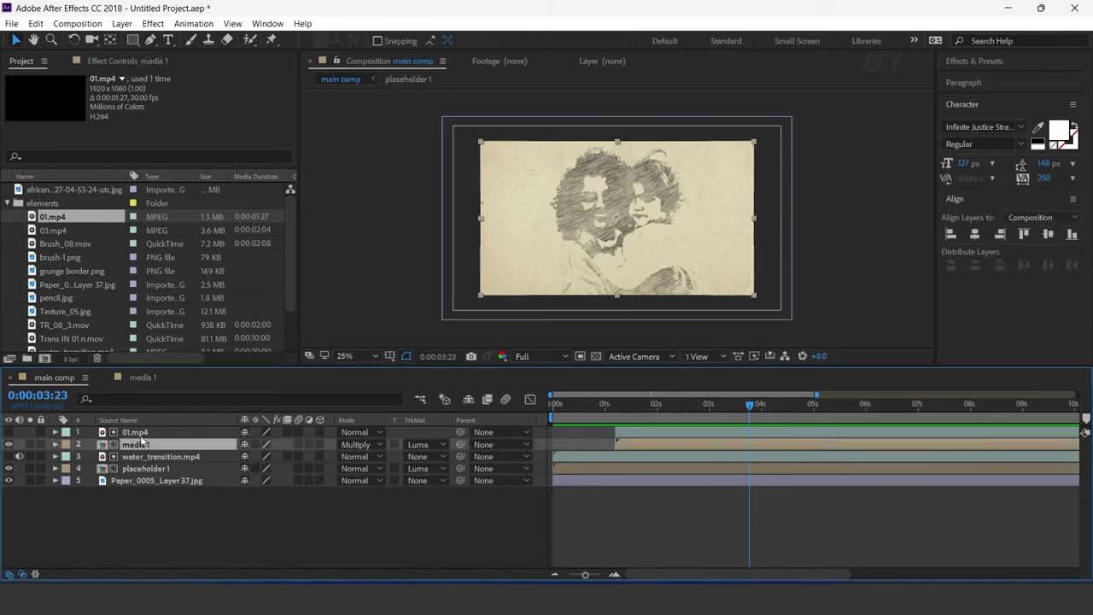
left_click(135, 432, "shift")
key("ctrl+d")
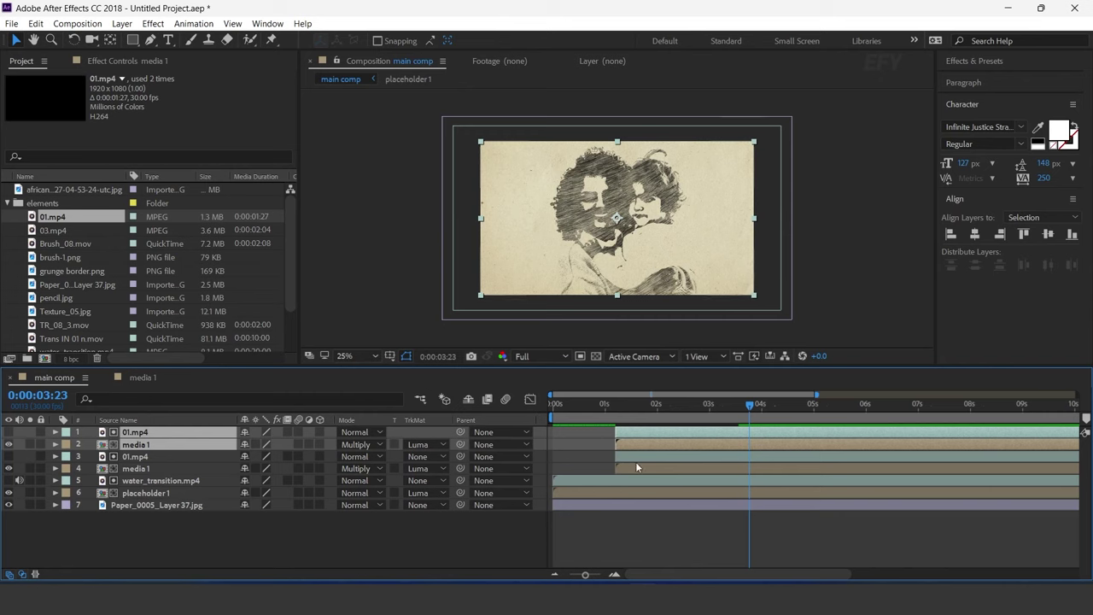
left_click_drag(651, 444, 690, 443)
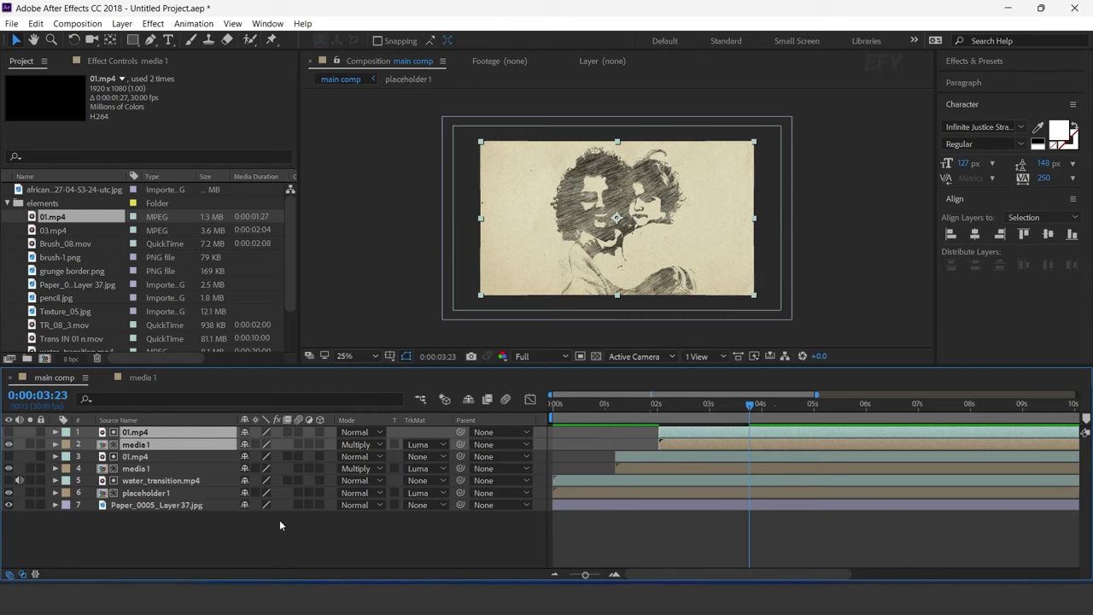
left_click(262, 531)
left_click(205, 444)
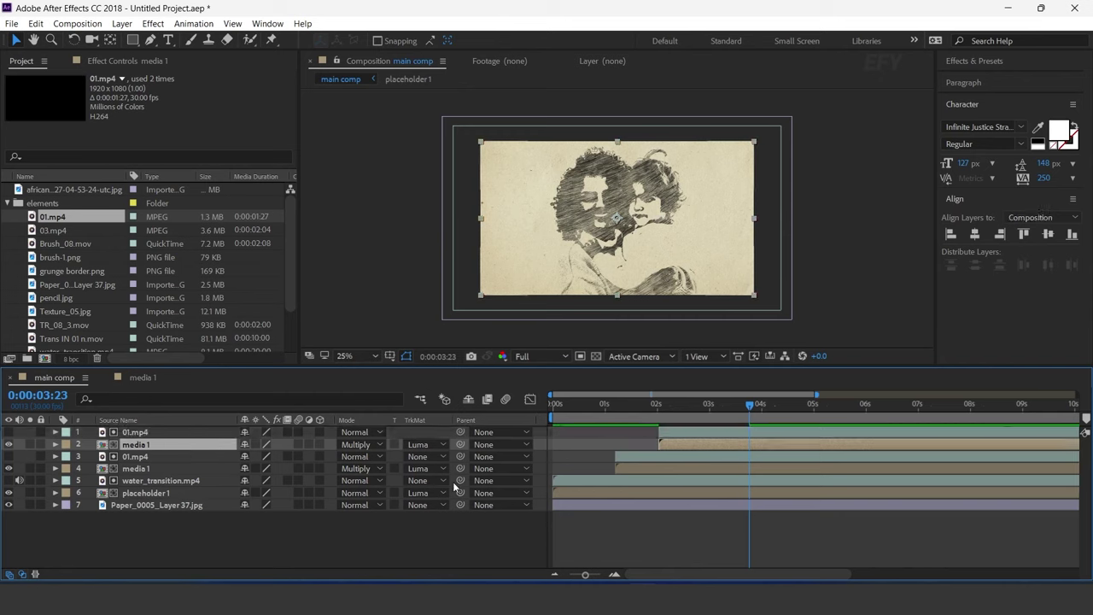
scroll(39, 257, "down", 2)
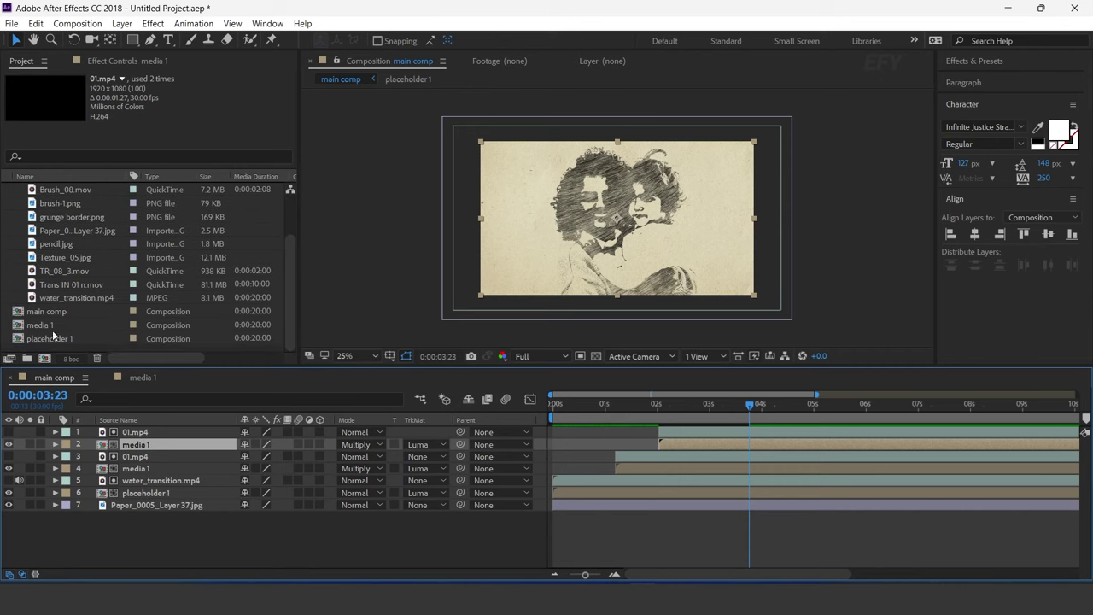
- Duplicate the media 1 composition in the Project panel as media 2
left_click(49, 329)
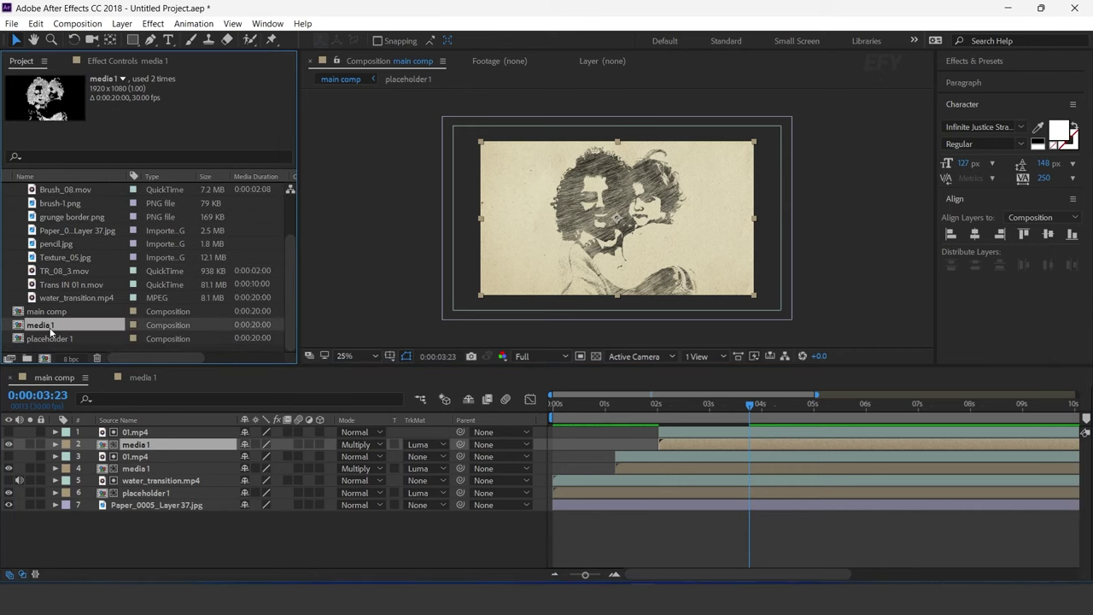
key("ctrl+d")
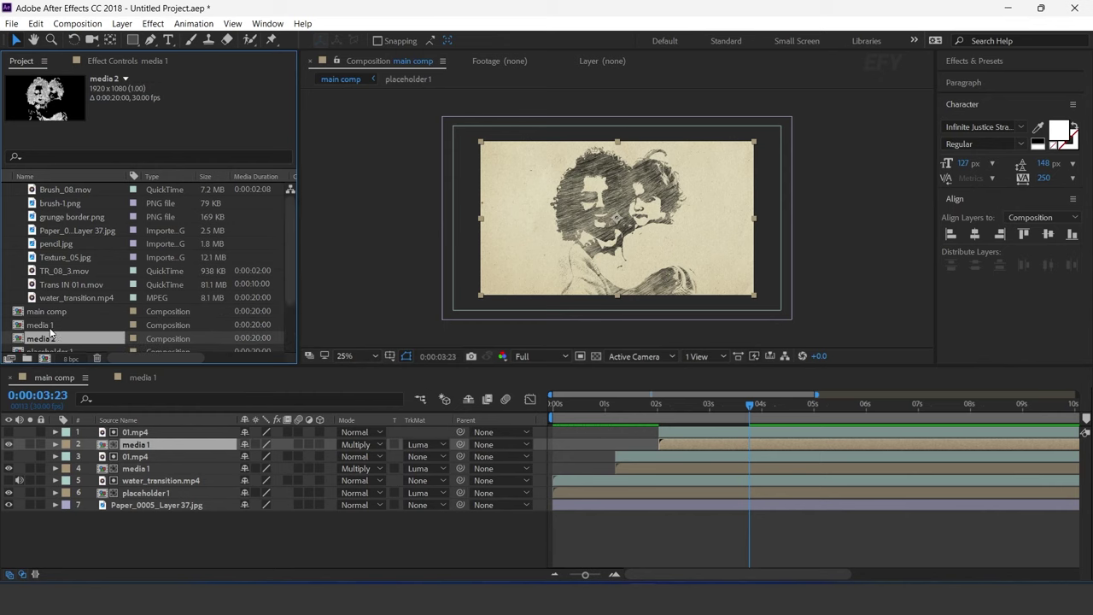
scroll(52, 340, "down", 1)
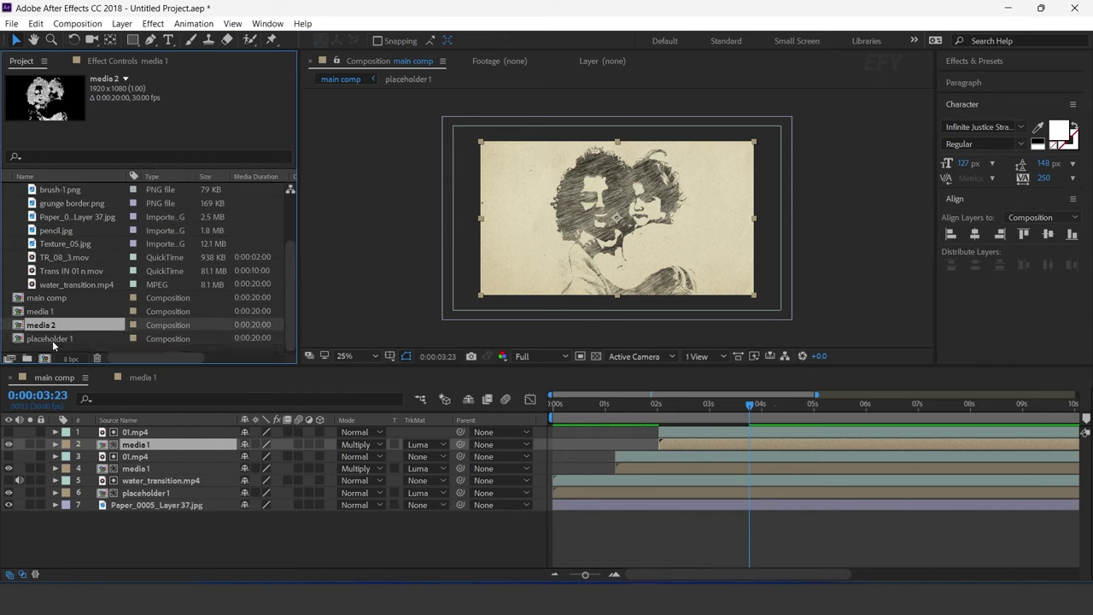
- Replace the upper media 1 layer in main comp with media 2
left_click(149, 452)
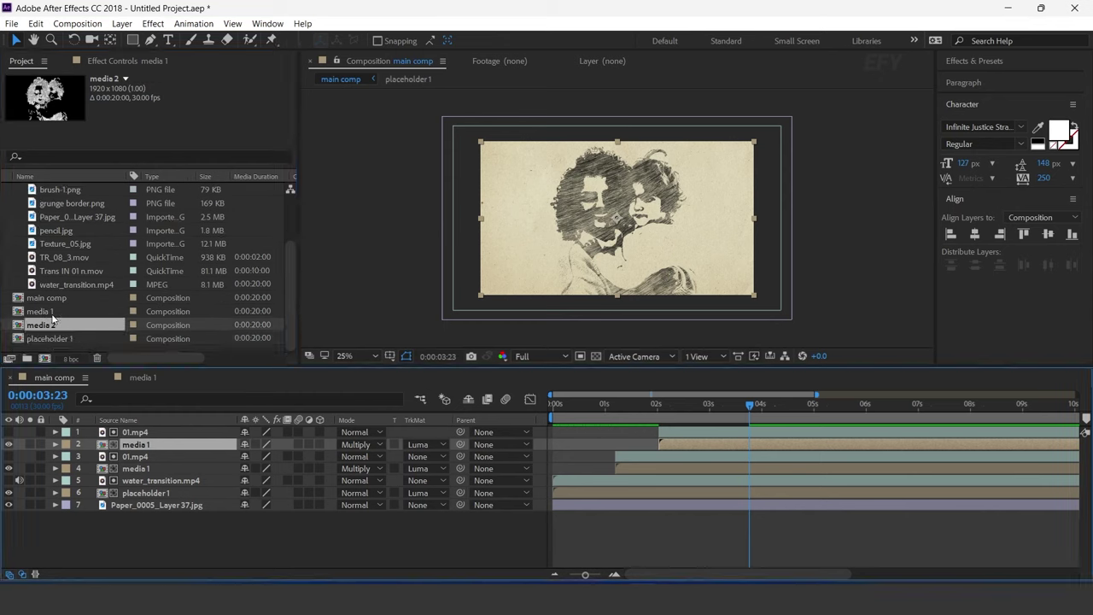
left_click_drag(46, 330, 149, 446)
left_click(197, 534)
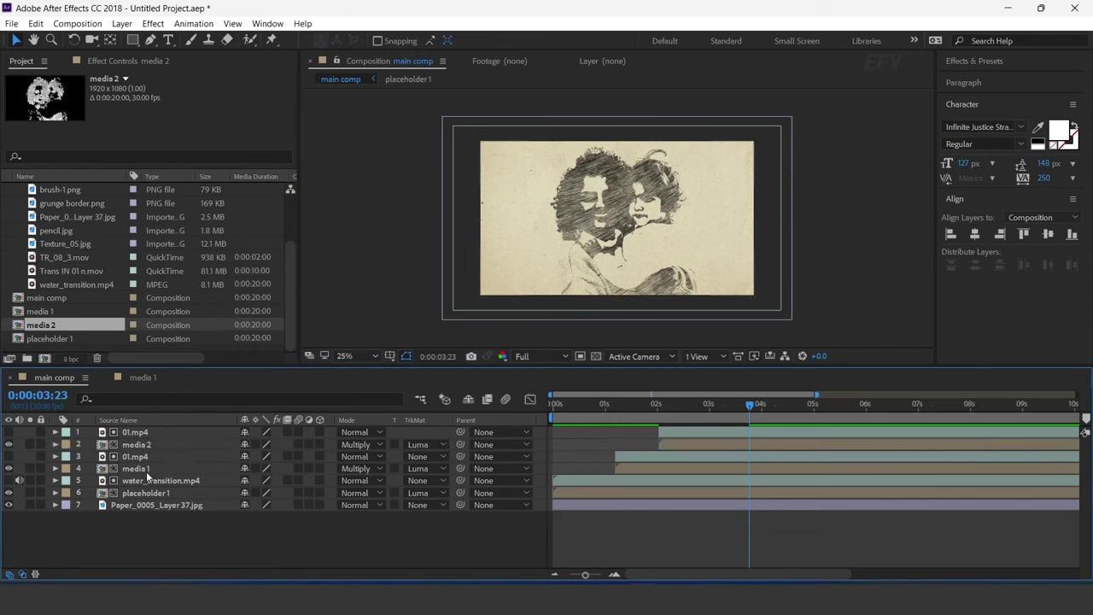
double_click(145, 447)
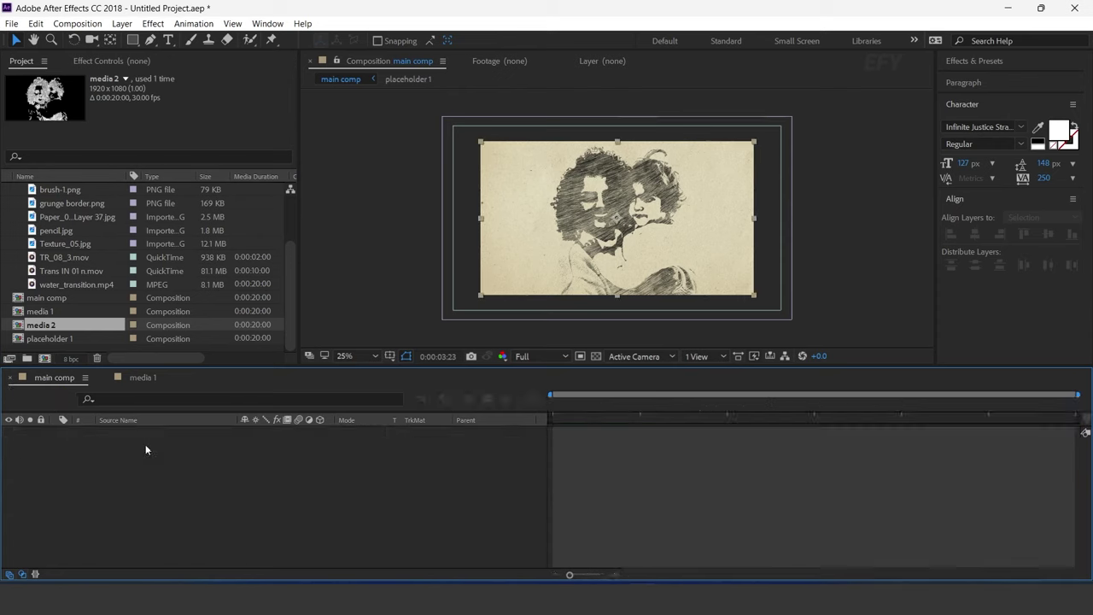
- Raise the Levels input white on placeholder 1 in media 2 and check it in main comp
left_click(588, 431)
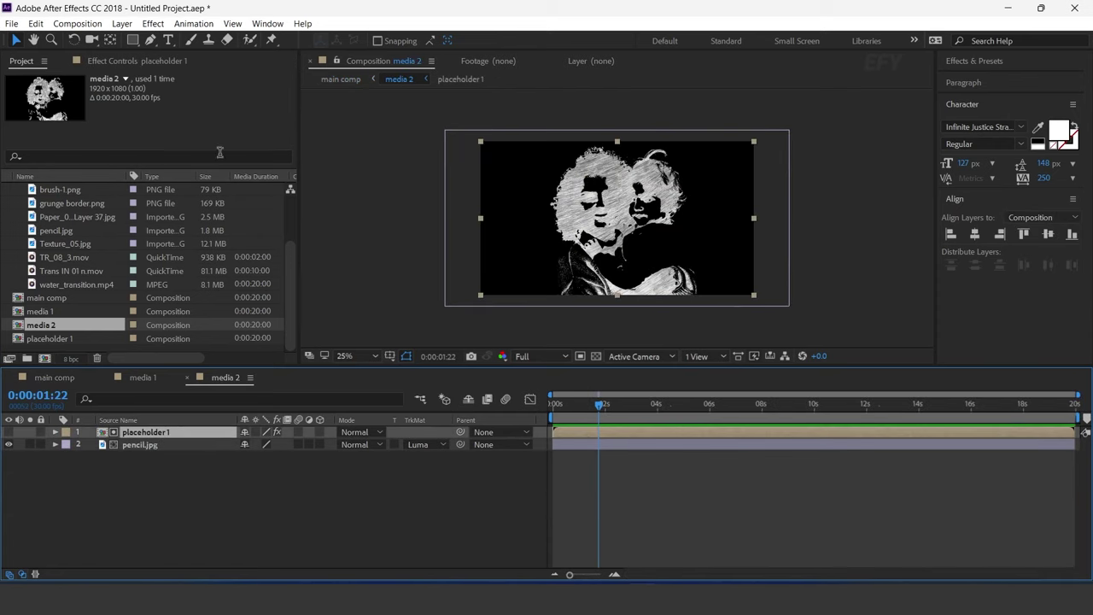
left_click(143, 60)
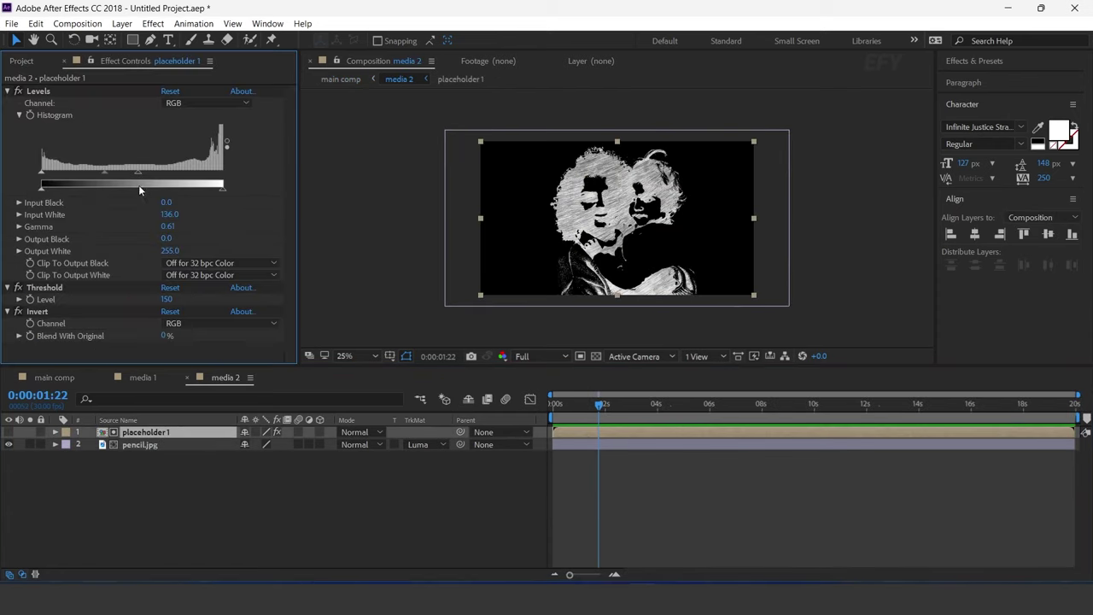
left_click_drag(137, 174, 77, 172)
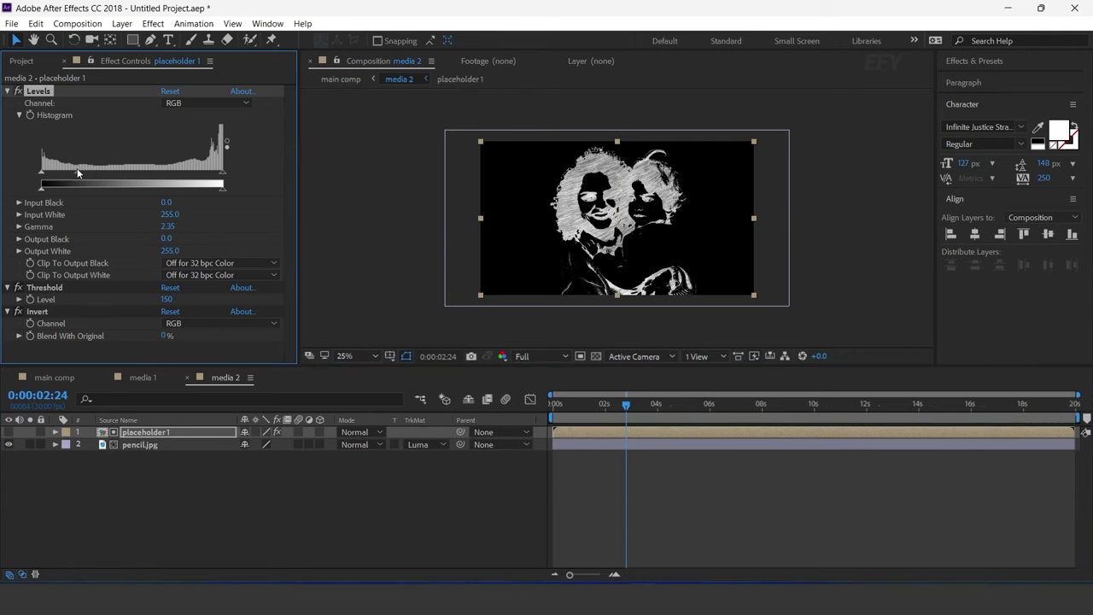
left_click(51, 376)
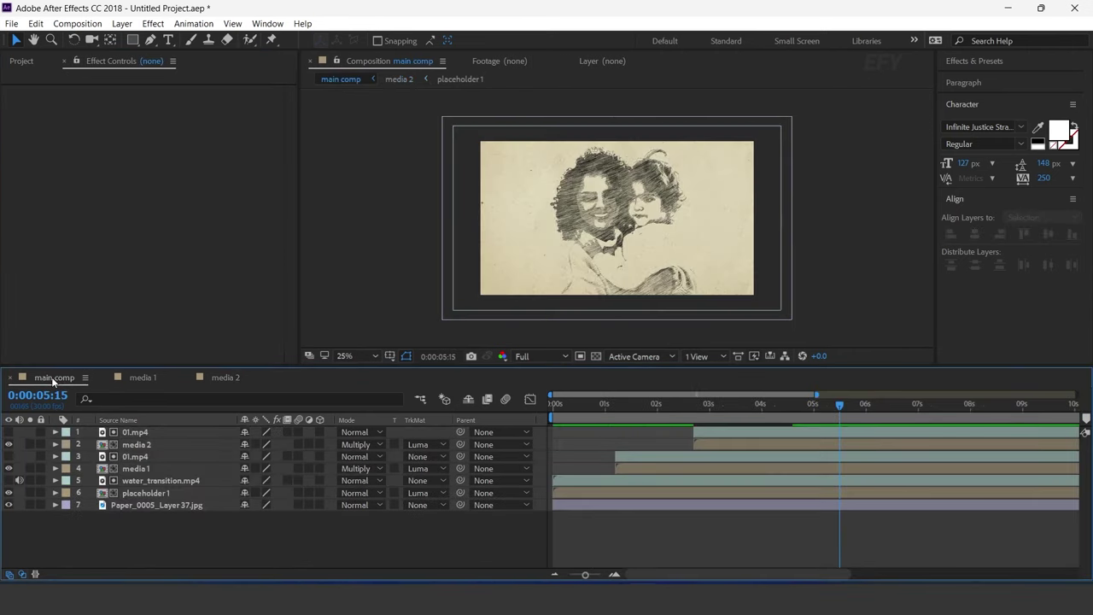
- Fine-tune Levels to Input White 223 and gamma 2.41, then review the transition in main comp
left_click(225, 376)
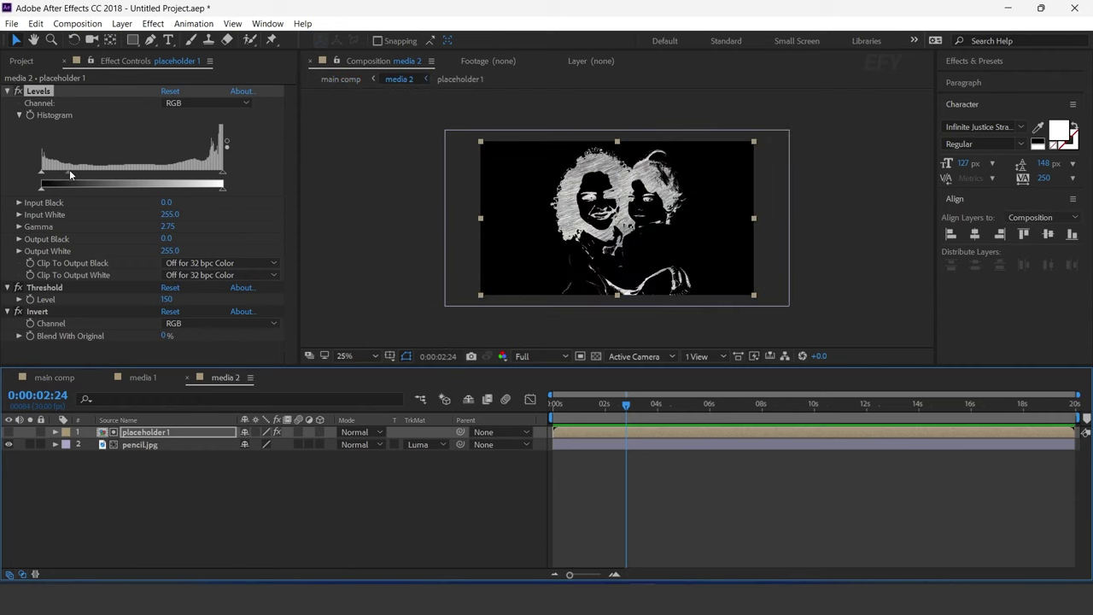
left_click(69, 171)
left_click_drag(69, 171, 74, 171)
left_click_drag(223, 173, 204, 175)
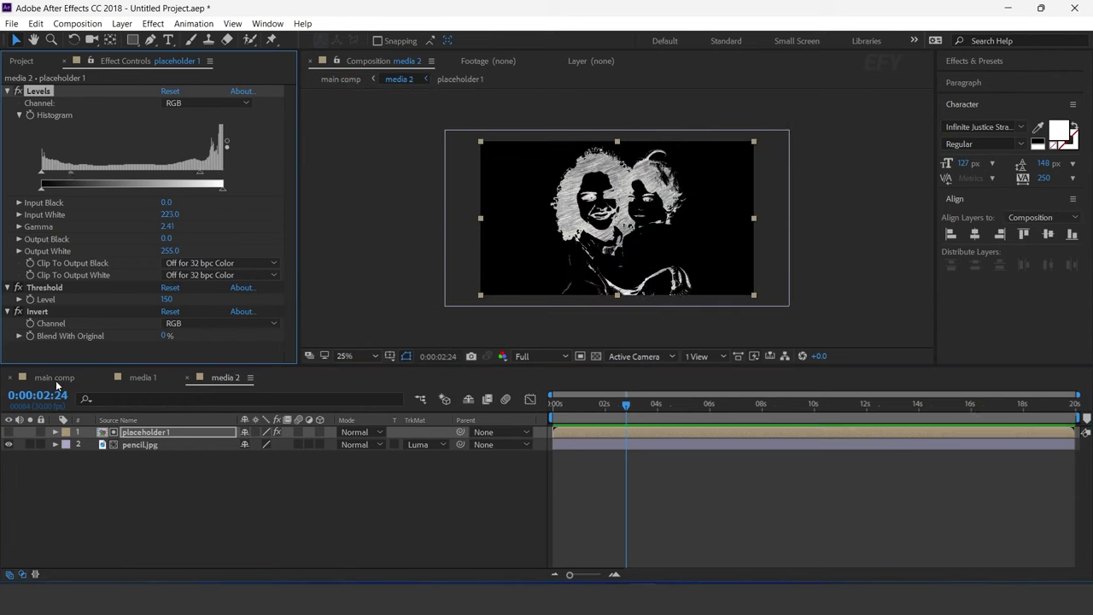
left_click(54, 376)
mouse_move(644, 404)
left_mouse_down()
mouse_move(819, 406)
mouse_move(792, 407)
left_mouse_up()
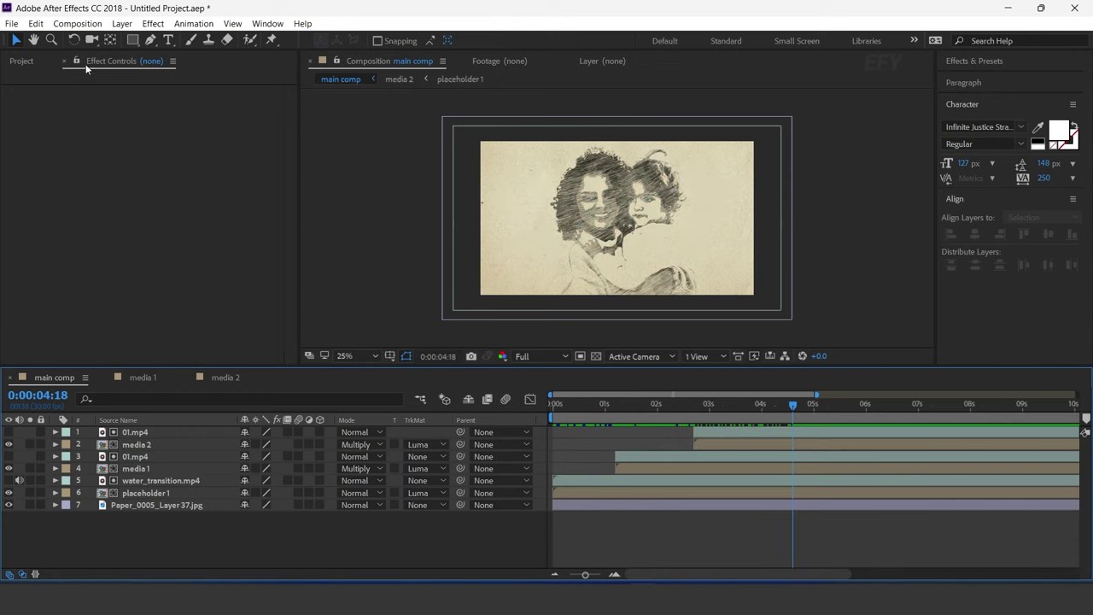
- Add another placeholder 1 layer on top of main comp, starting near 3 seconds
left_click(28, 63)
left_click_drag(19, 339, 152, 432)
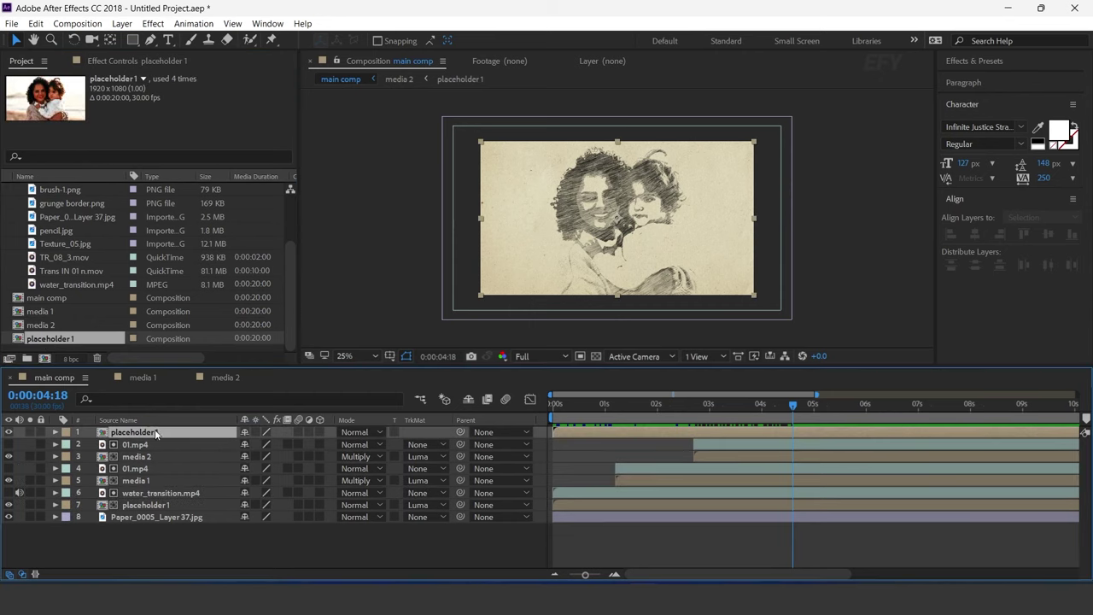
left_click_drag(600, 430, 732, 431)
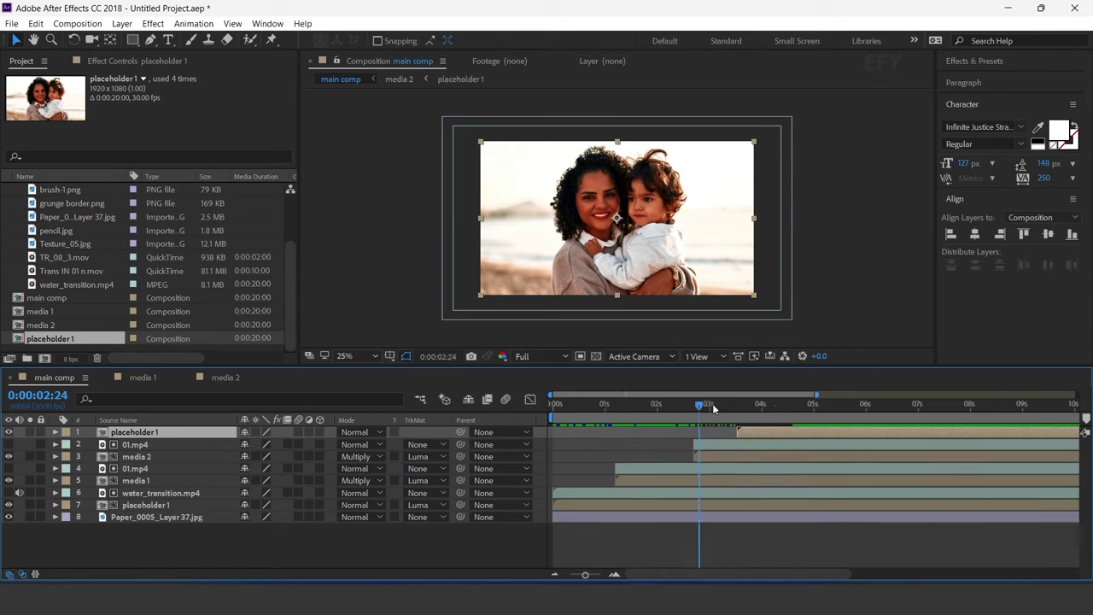
left_click_drag(712, 403, 775, 411)
- Set the new placeholder 1 to Multiply and apply Find Edges blended 30% with original
left_click(351, 433)
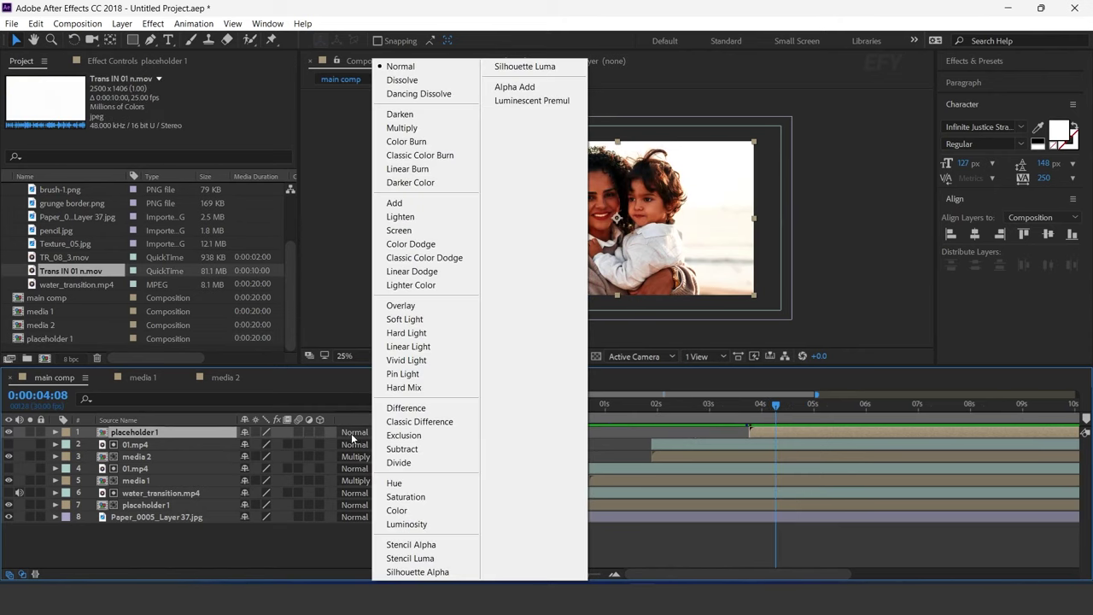
left_click(420, 128)
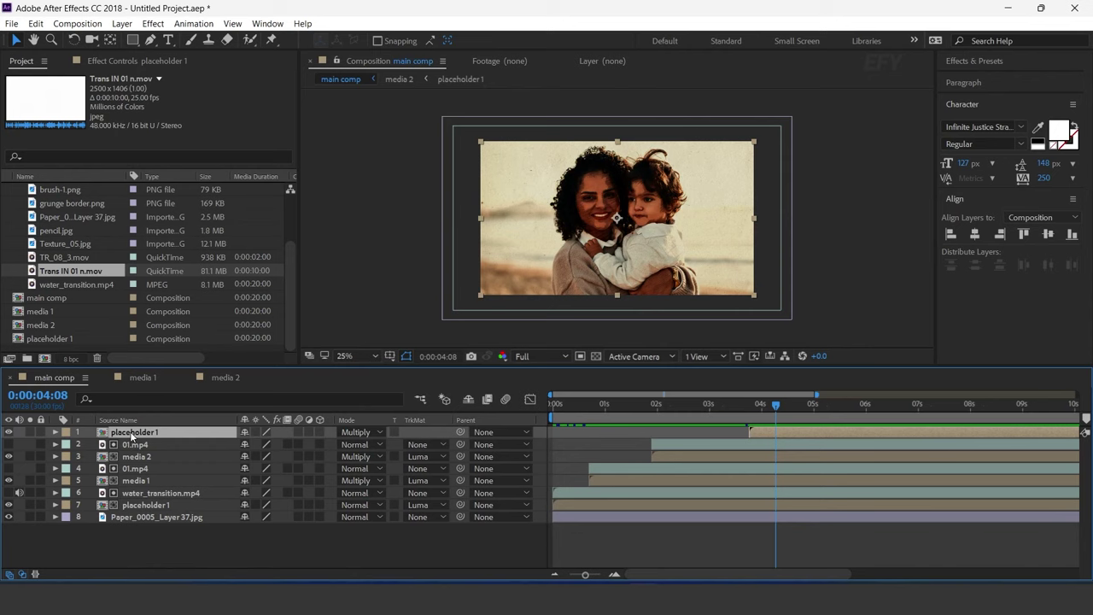
key("ctrl+space")
type("find")
key("Return")
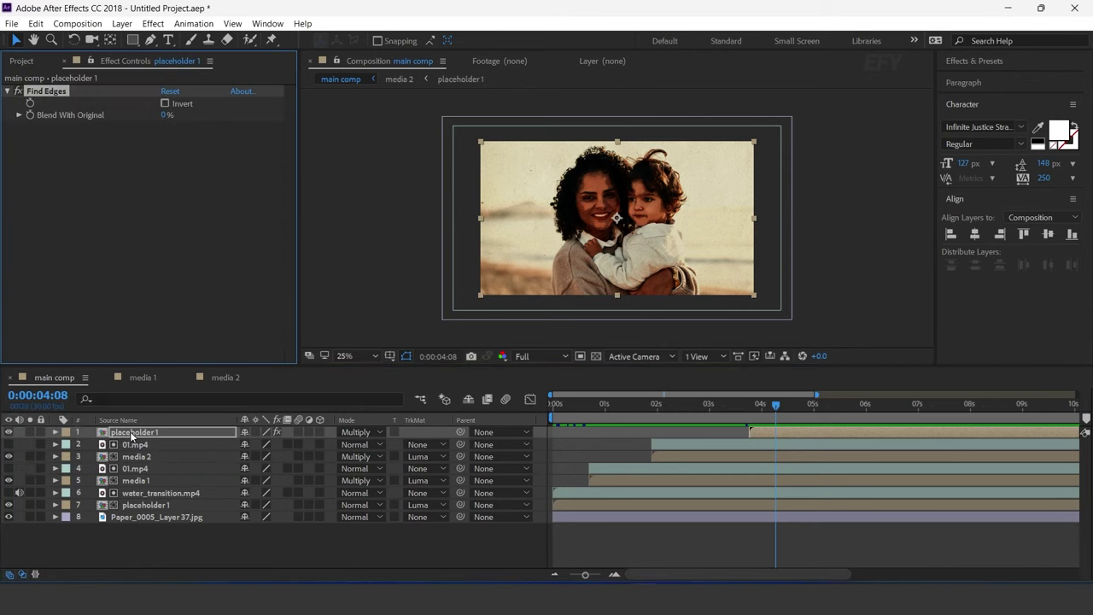
left_click_drag(162, 122, 170, 122)
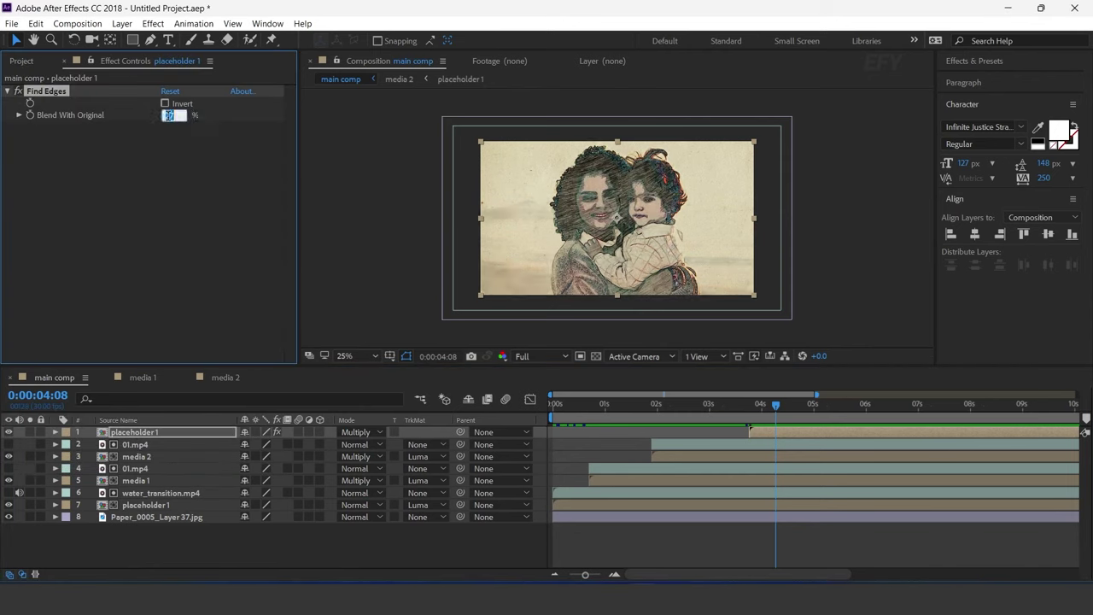
- Apply Tint to placeholder 1 to make the sketch grey, then inspect it near 3 seconds
left_click(137, 433)
key("ctrl+space")
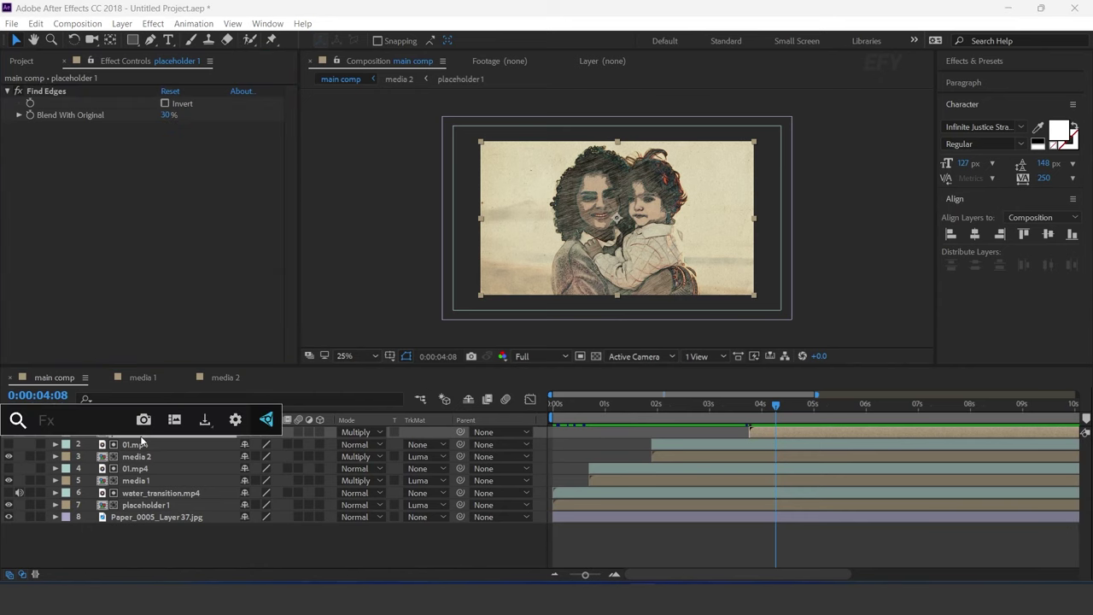
type("tin")
key("Return")
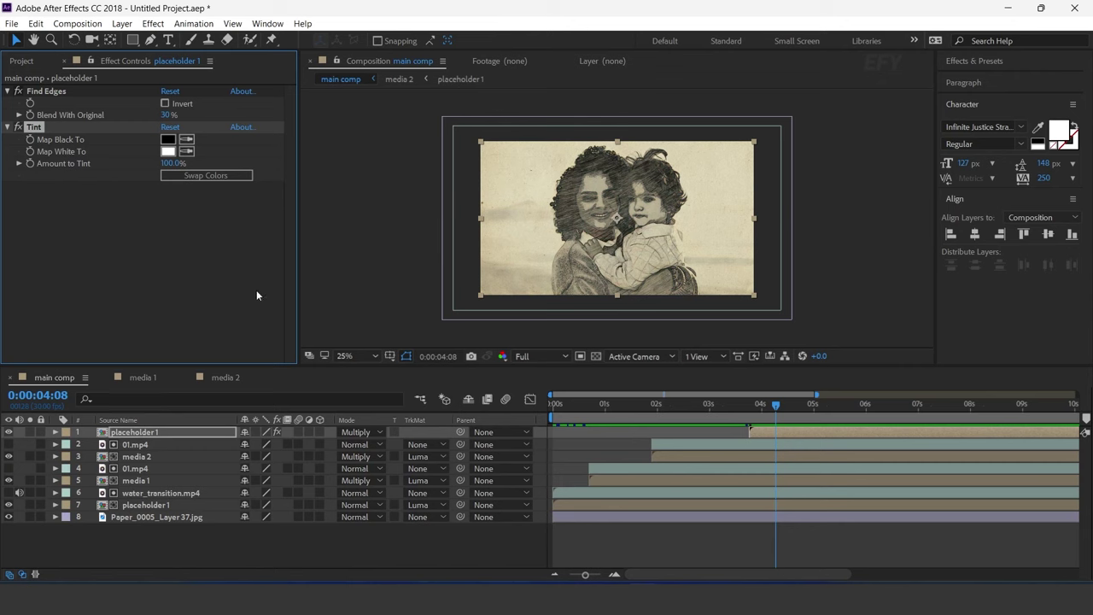
key("period")
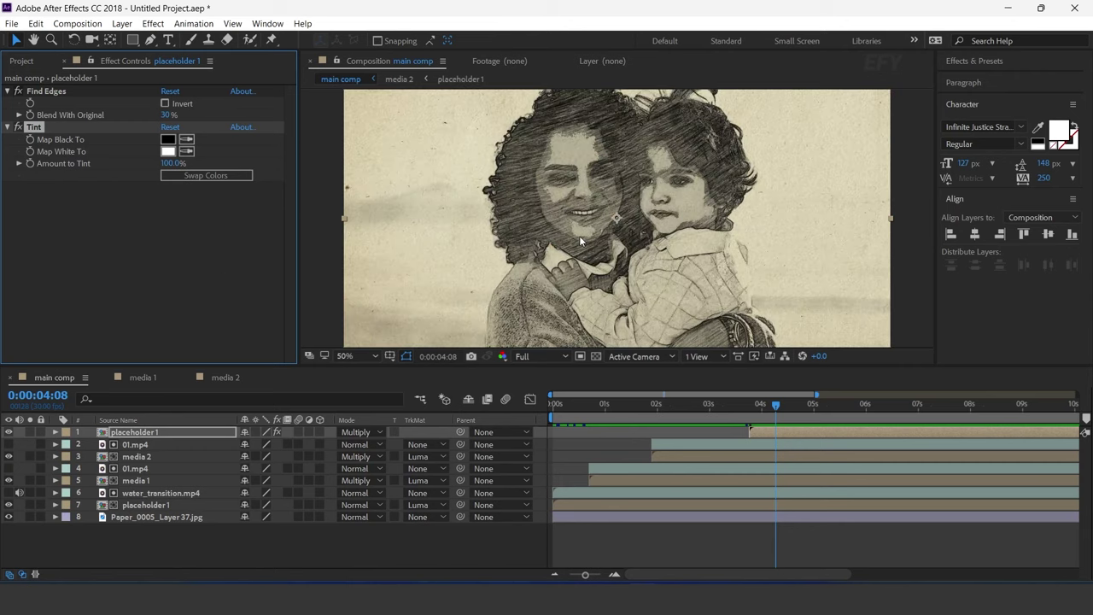
left_click_drag(726, 404, 757, 404)
left_click(12, 61)
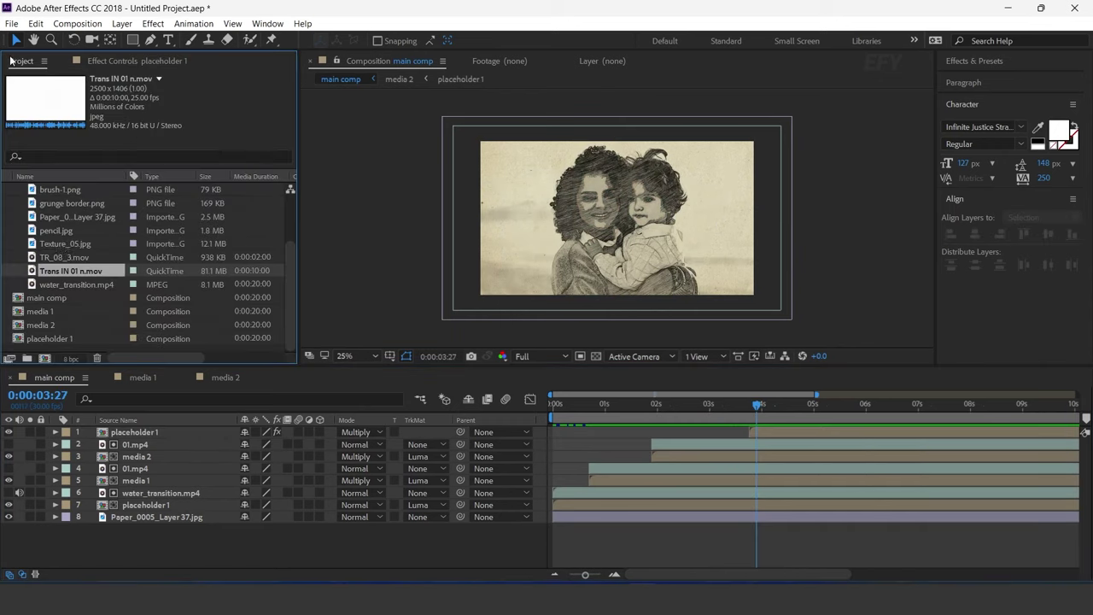
- Create a 20-second 'ink splash' comp containing Trans IN 01 n.mov, then reopen main comp
left_click(45, 358)
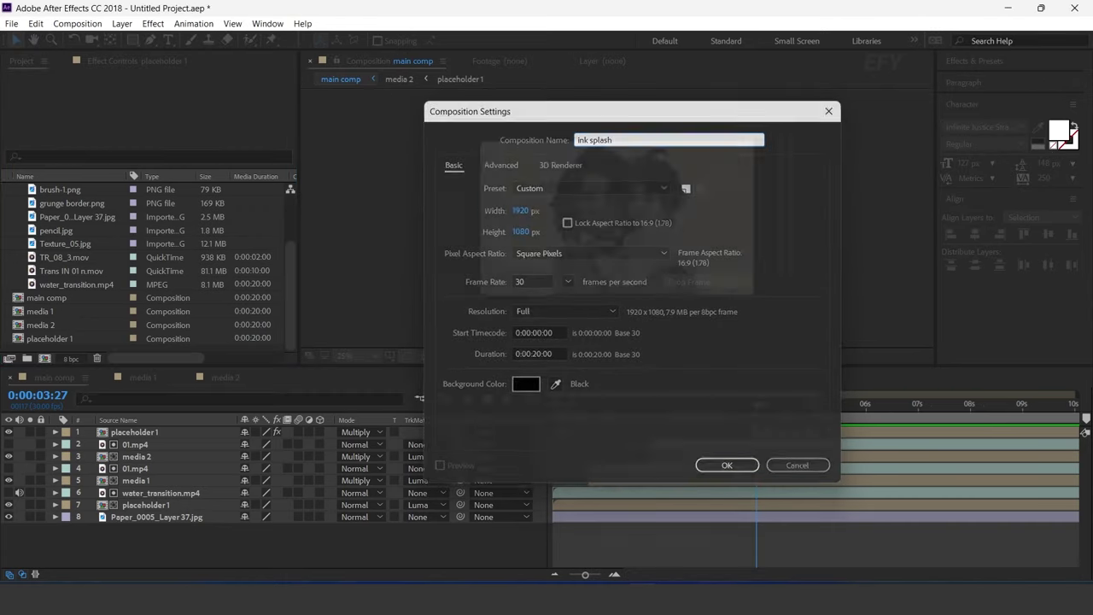
key("Return")
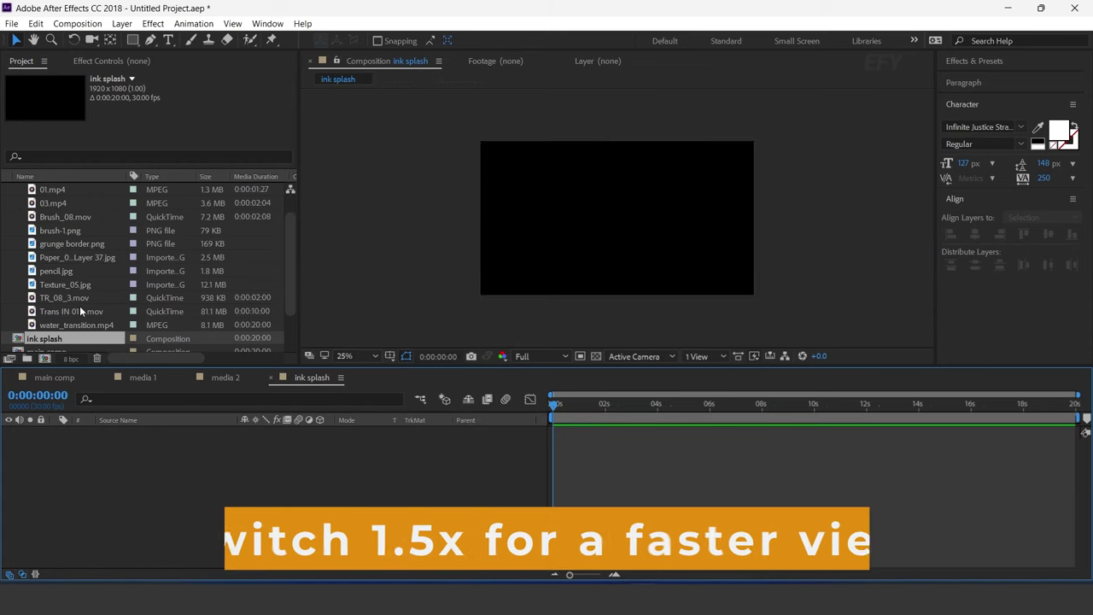
left_click(81, 298)
left_click(76, 312)
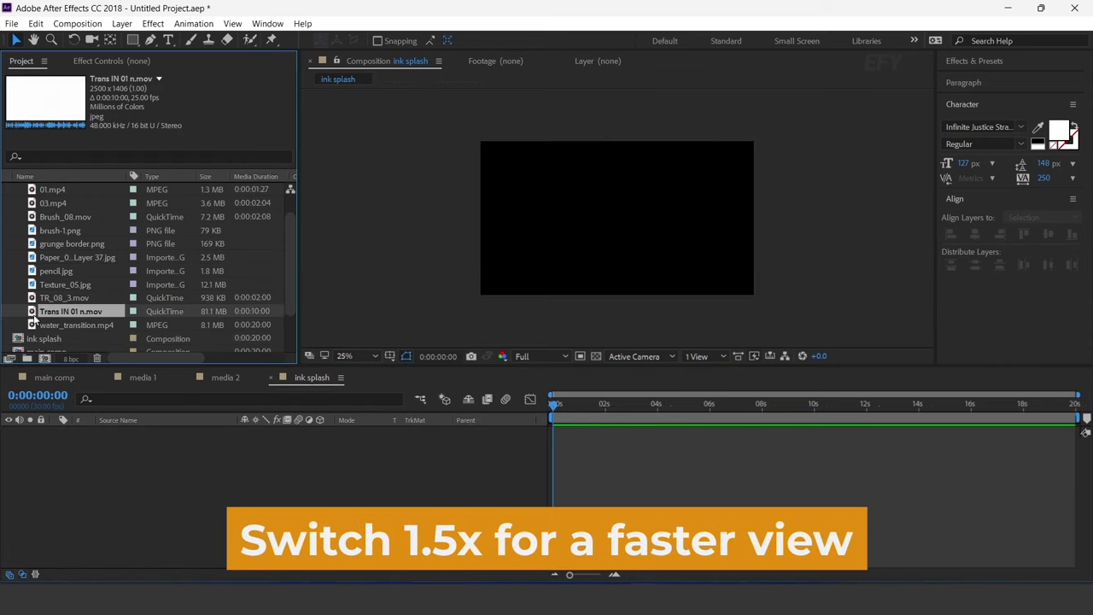
left_click_drag(198, 503, 201, 496)
left_click_drag(554, 403, 756, 418)
left_click(271, 377)
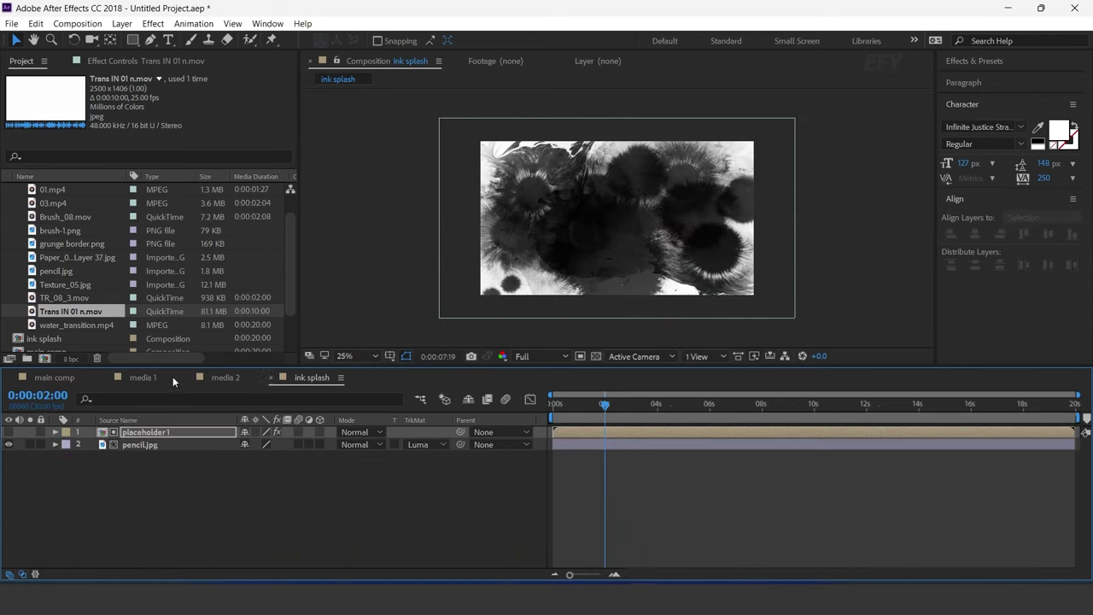
left_click(57, 377)
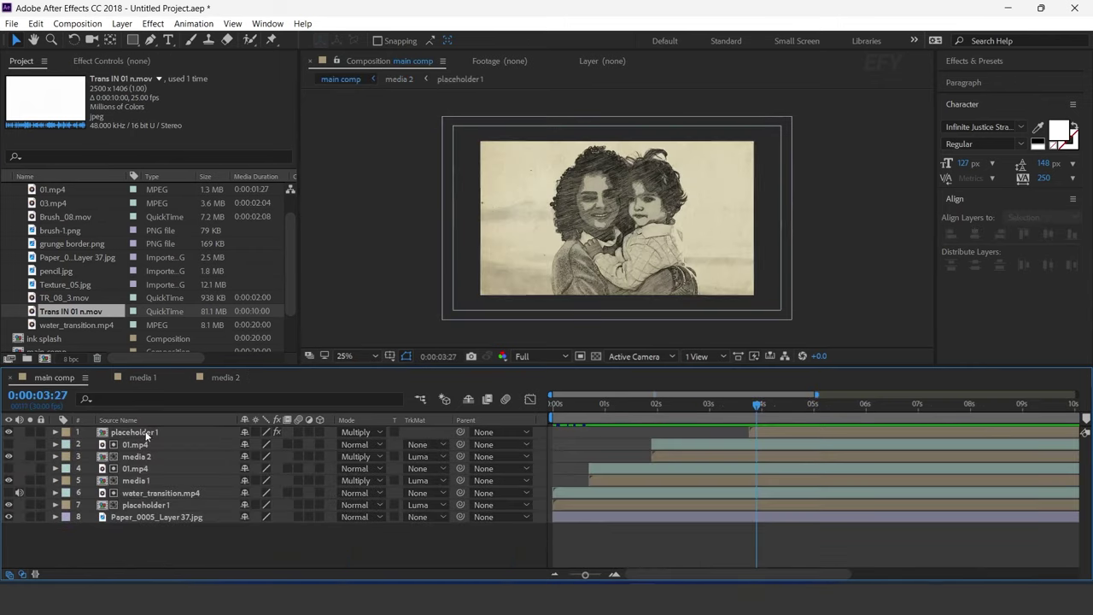
- Add the ink splash comp as main comp's top layer starting near 4 seconds, with Invert applied
scroll(92, 302, "down", 2)
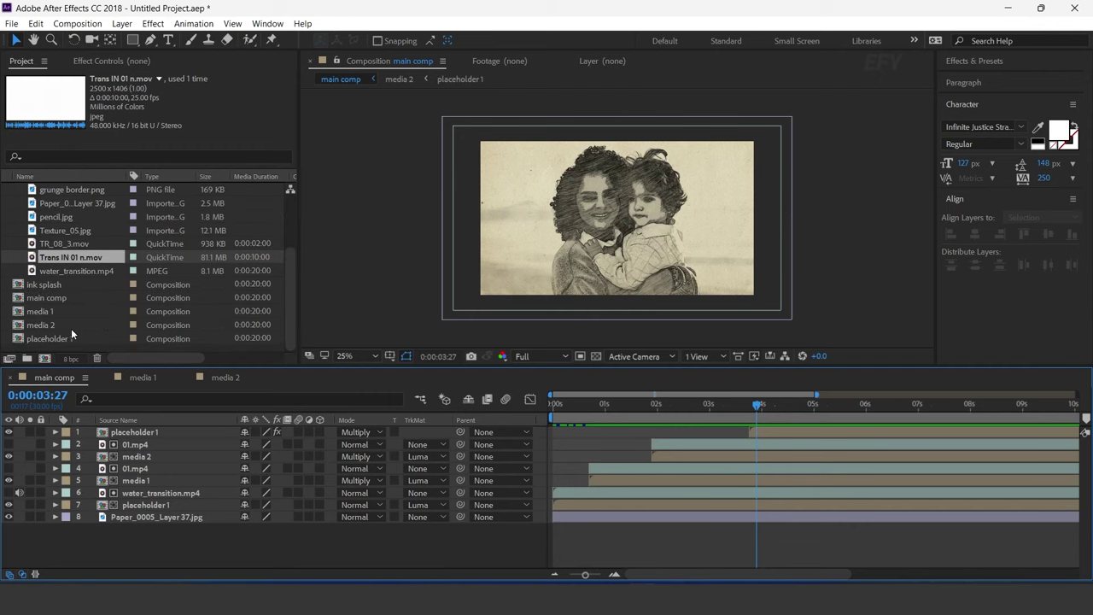
left_click(34, 284)
left_click_drag(17, 288, 155, 430)
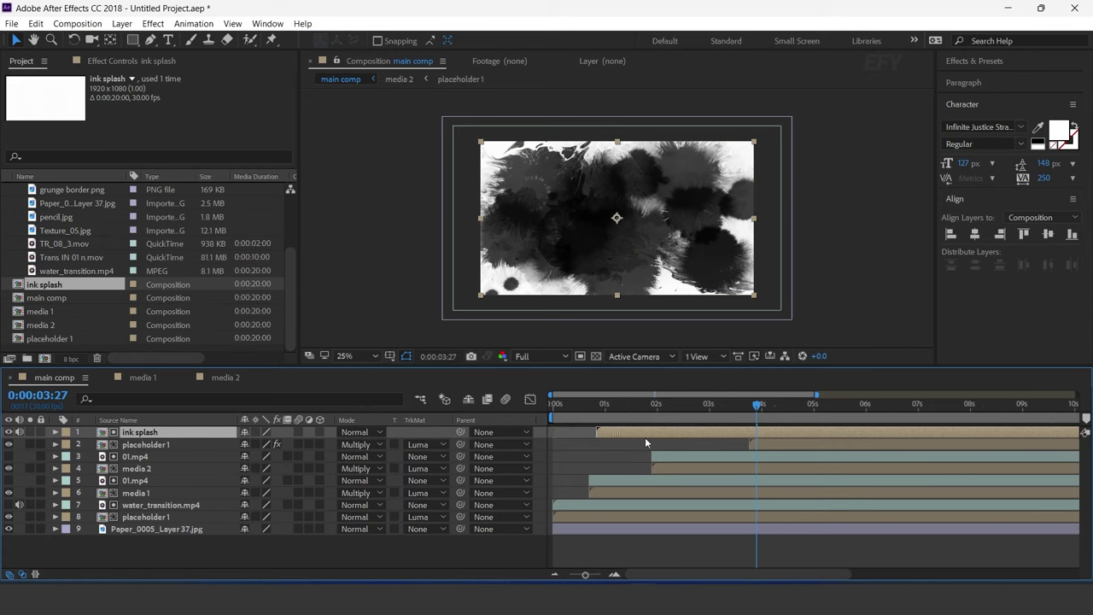
left_click_drag(645, 437, 769, 437)
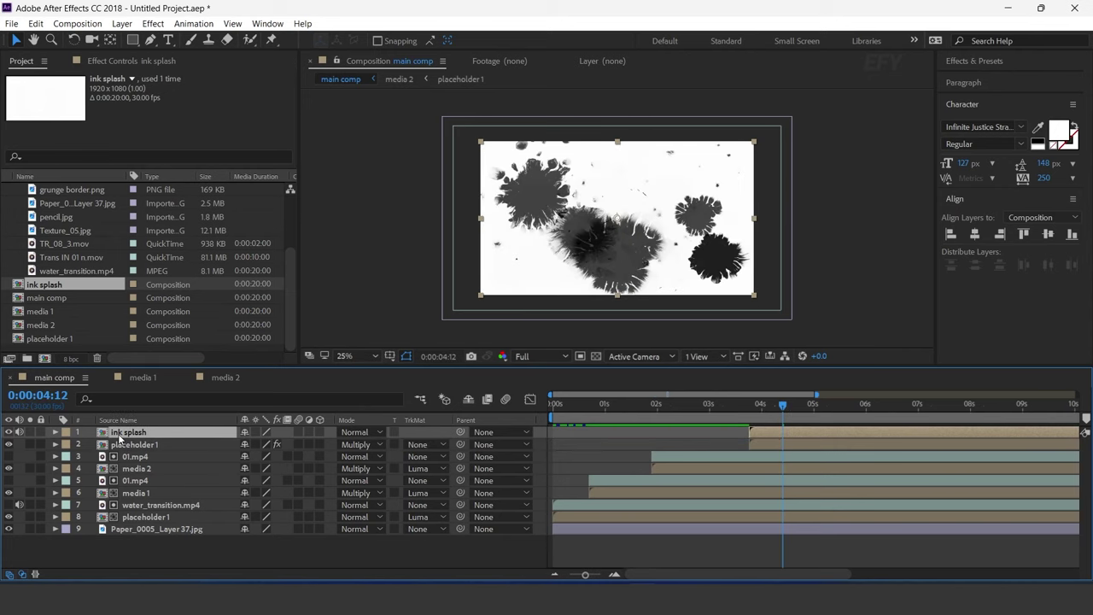
key("ctrl+space")
type("inv")
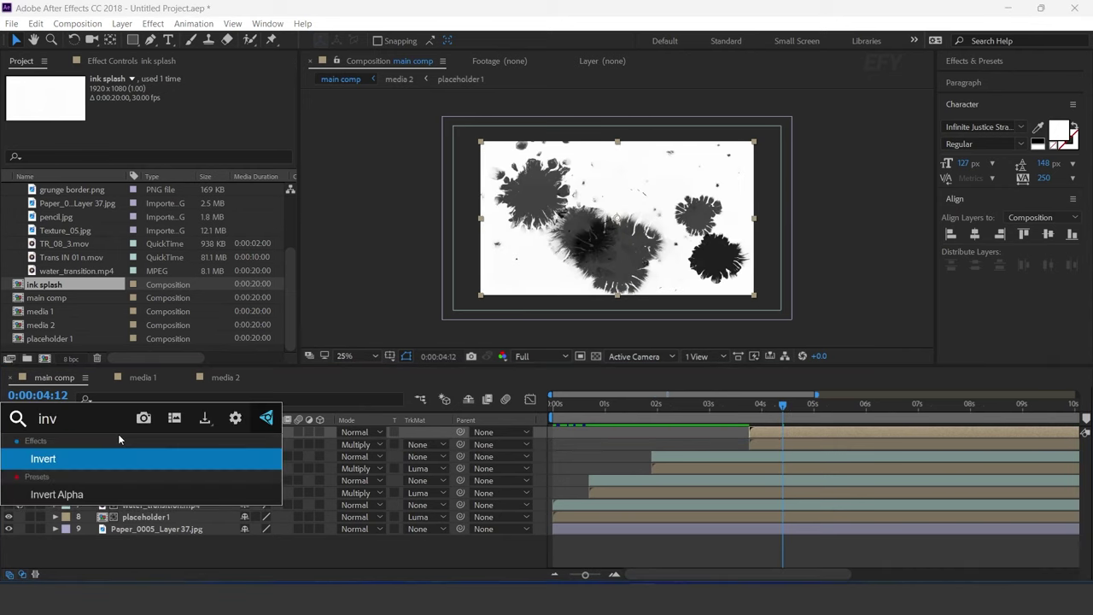
key("Return")
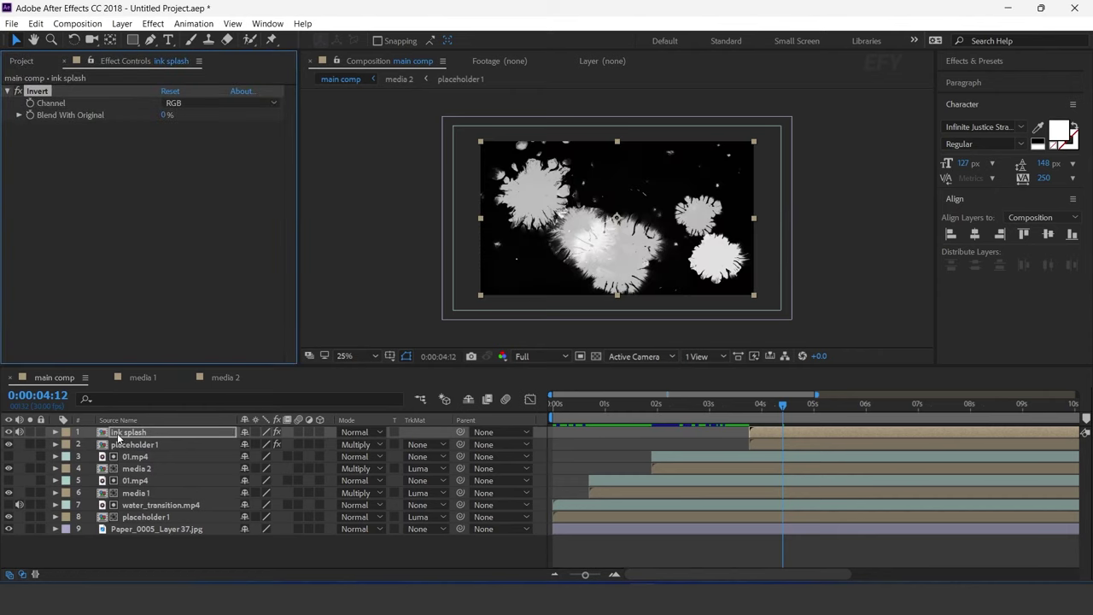
- Set the top placeholder 1's track matte to Luma Matte 'ink splash'
left_click(130, 445)
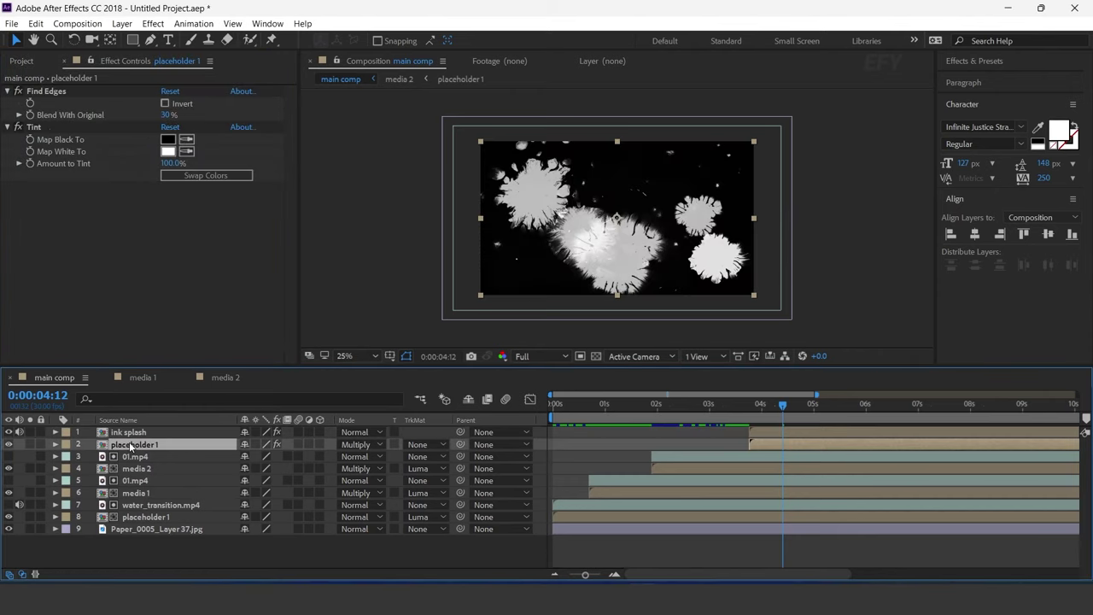
left_click(437, 444)
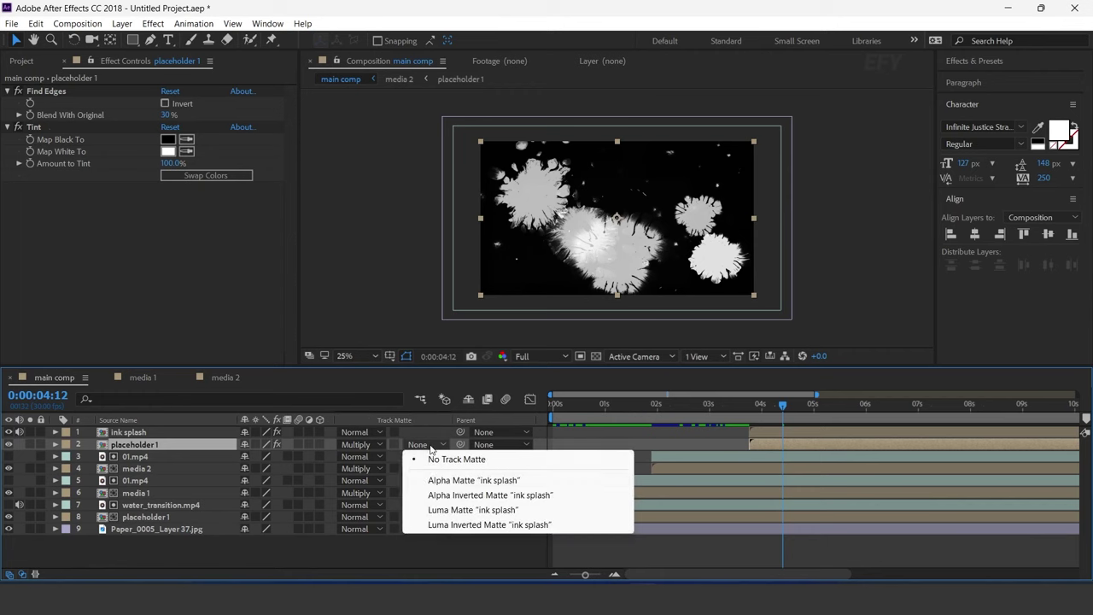
left_click(459, 516)
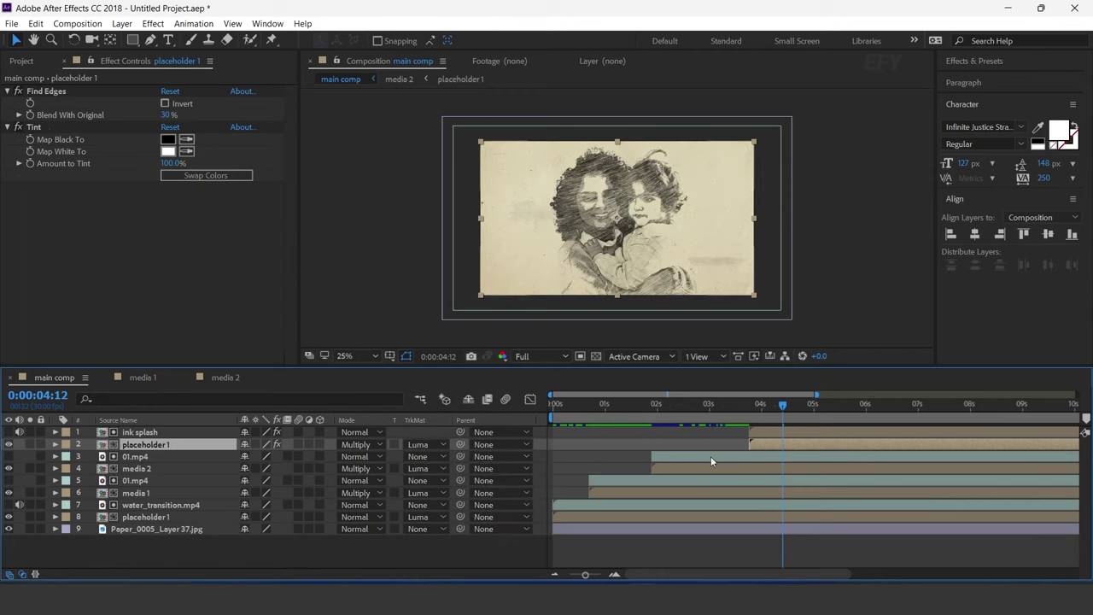
left_click(633, 406)
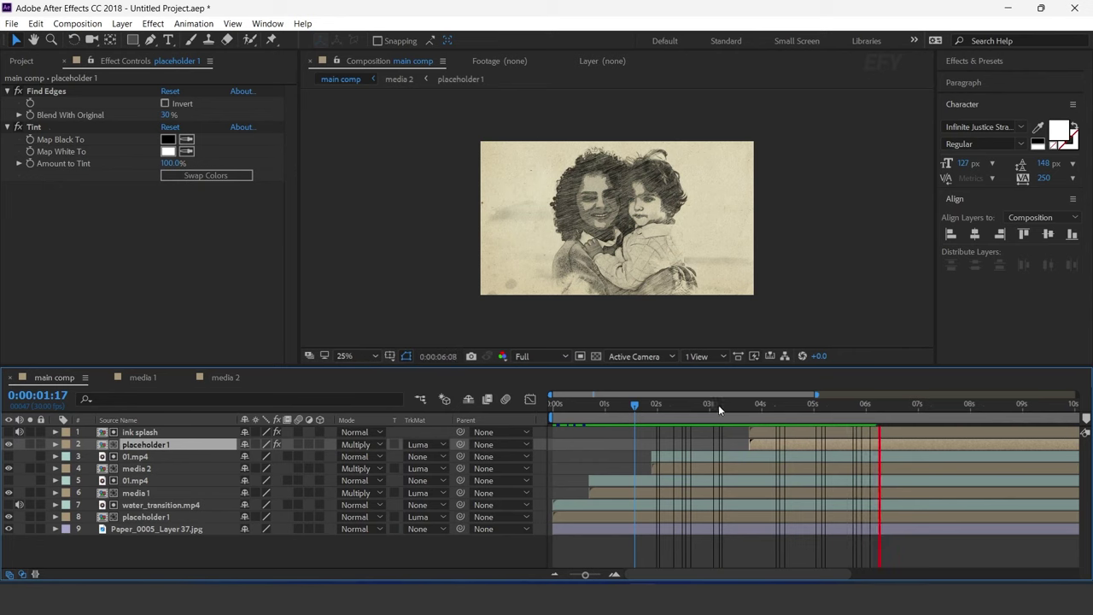
left_click_drag(670, 407, 721, 406)
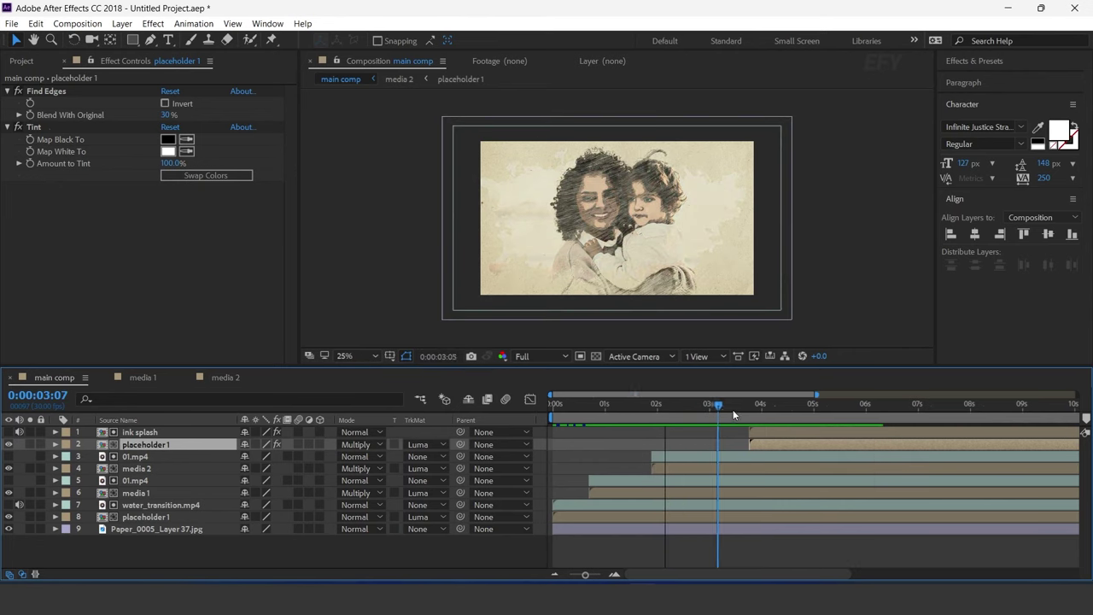
key("space")
key("minus")
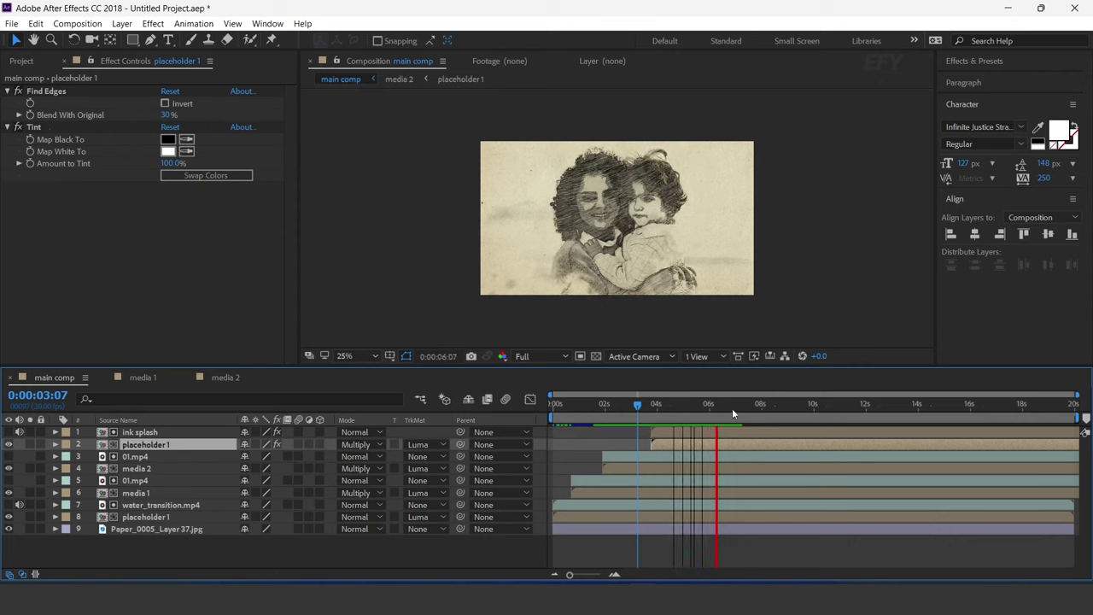
key("space")
left_click_drag(749, 410, 768, 407)
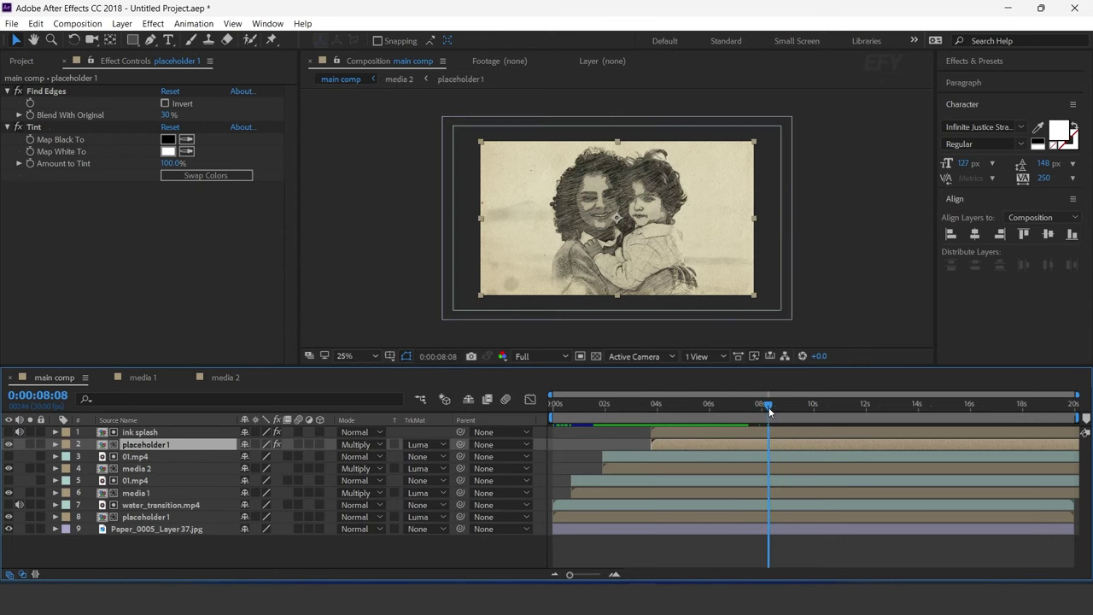
left_click(201, 548)
key("ctrl+a")
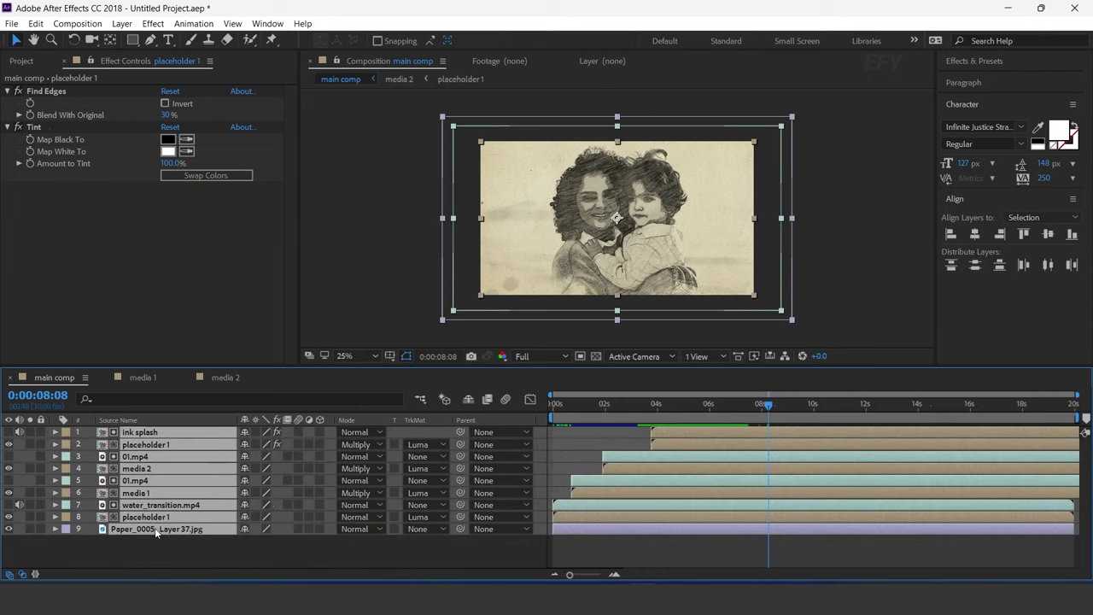
- Turn on 3D for all main comp layers and add a 50mm Camera 1 with Depth of Field
left_click(320, 432)
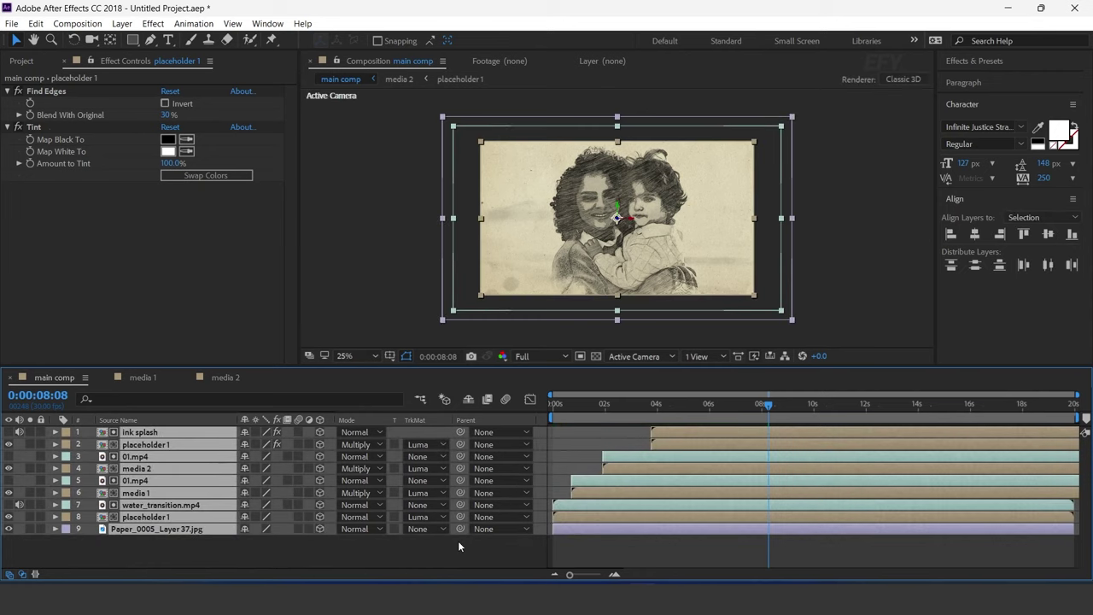
right_click(487, 553)
mouse_move(535, 405)
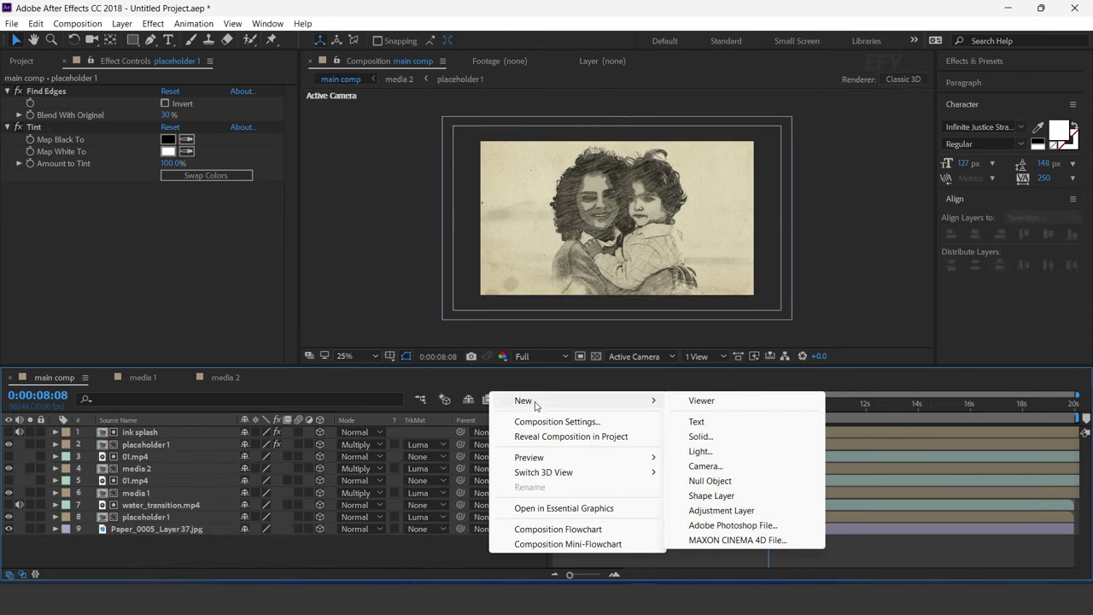
left_click(717, 465)
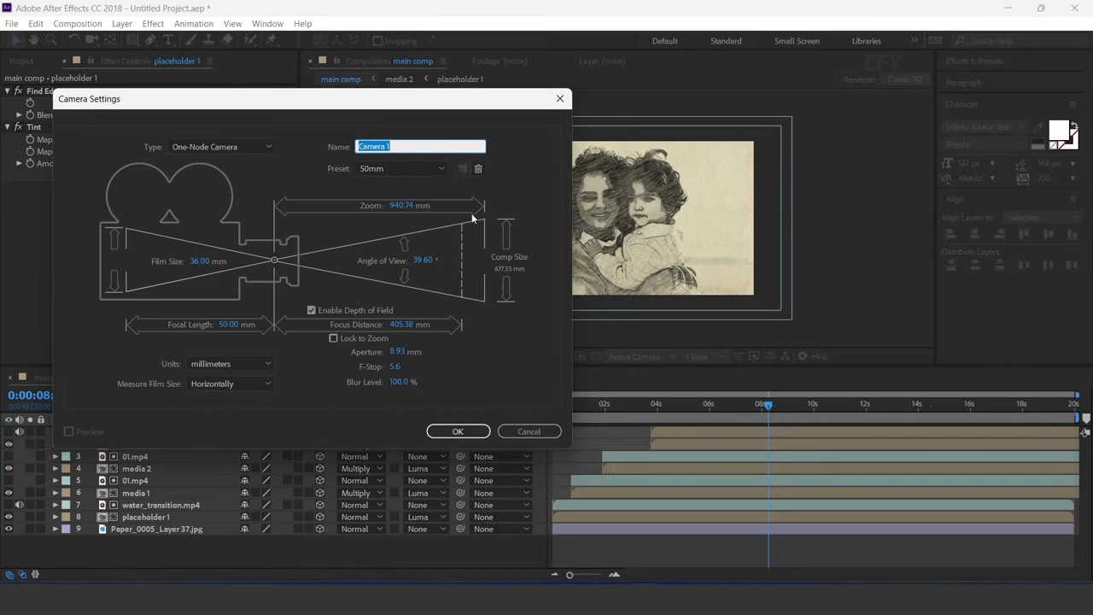
left_click(466, 432)
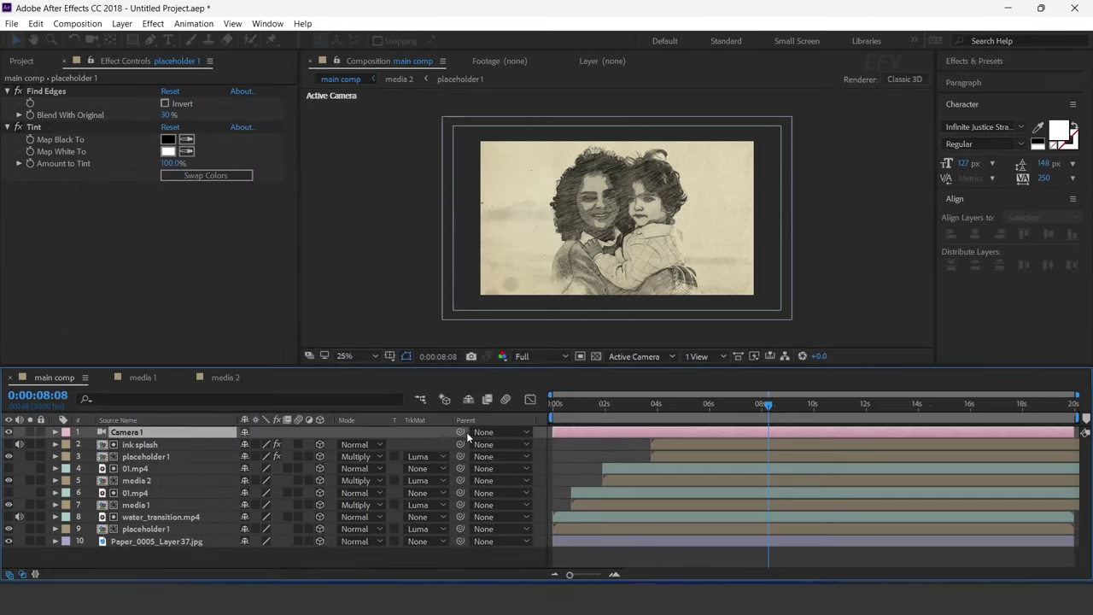
left_click(55, 431)
- Set Camera 1's Focus Distance to 170 under Camera Options
left_click(66, 452)
left_click(139, 471)
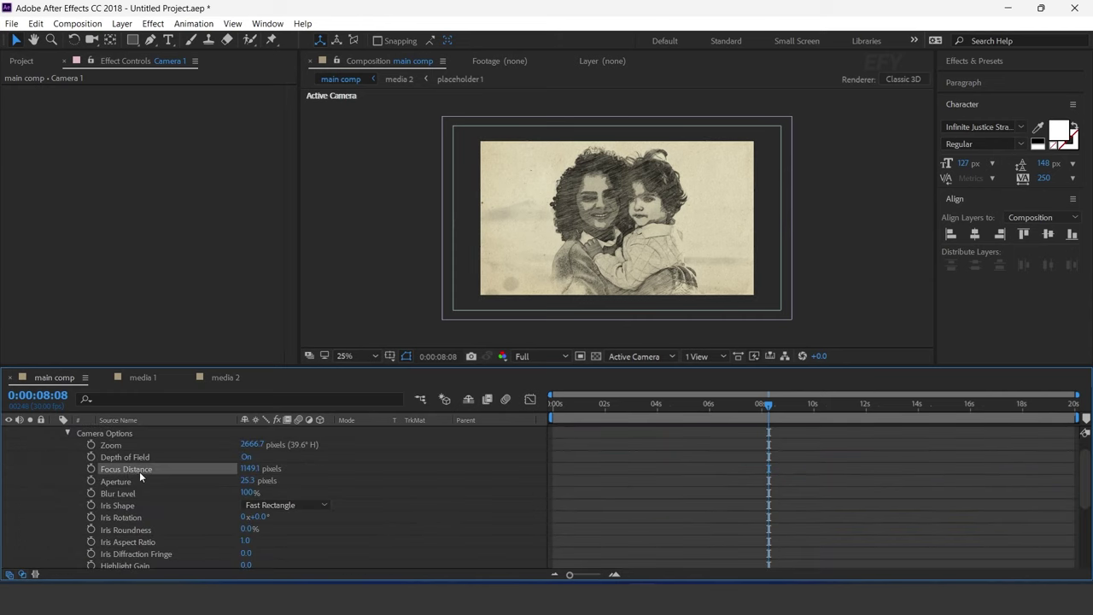
left_click(251, 468)
type("1700.0")
- Collapse Camera 1 and show only its Position and Rotation properties
scroll(82, 468, "up", 1)
left_click(55, 432)
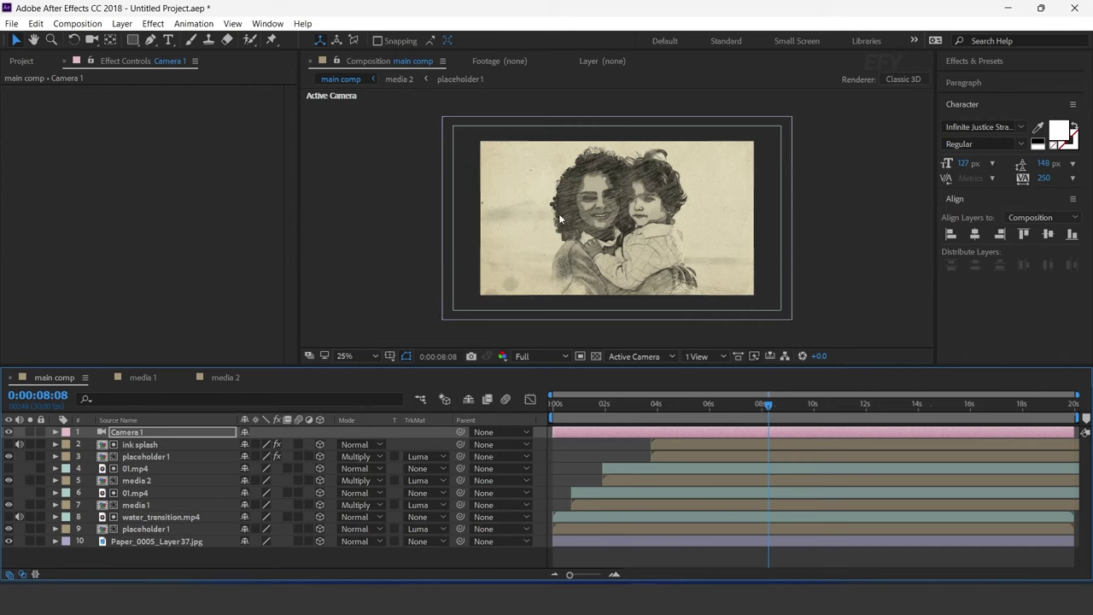
key("period")
left_click(135, 435)
key("p")
key("shift+r")
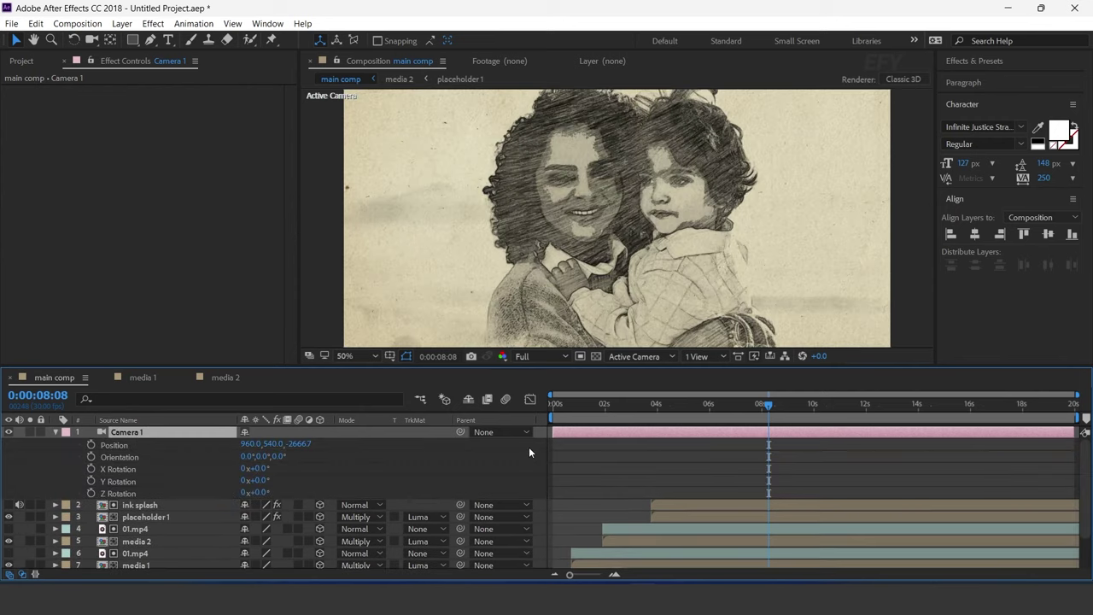
- Set Camera 1 Position and Z Rotation keyframes at about 2:22 for the normal framing
left_click(603, 408)
key("comma")
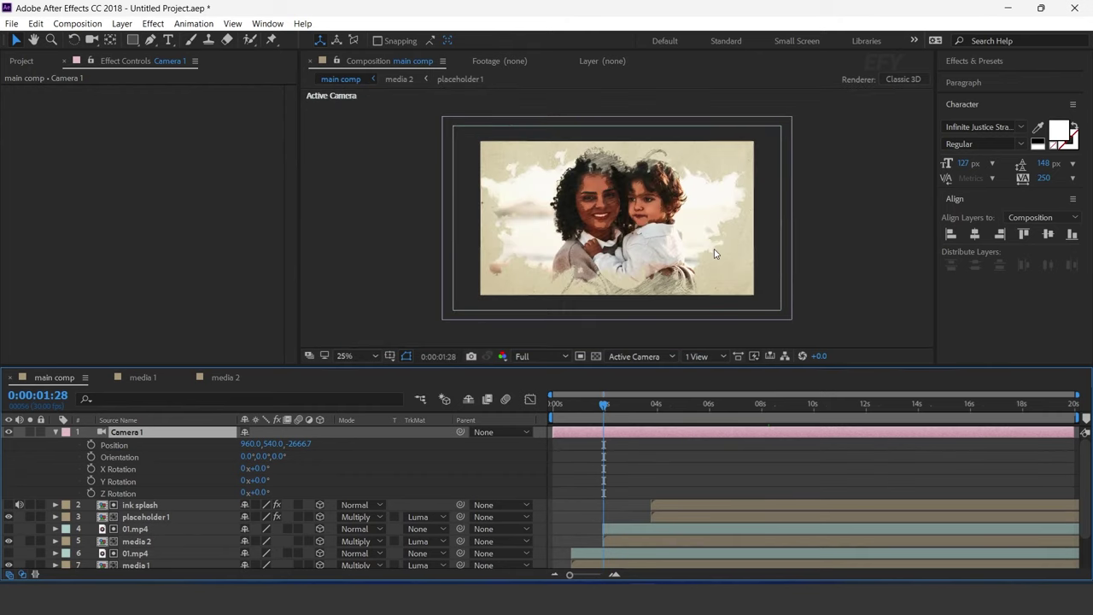
key("period")
left_click_drag(606, 407, 626, 413)
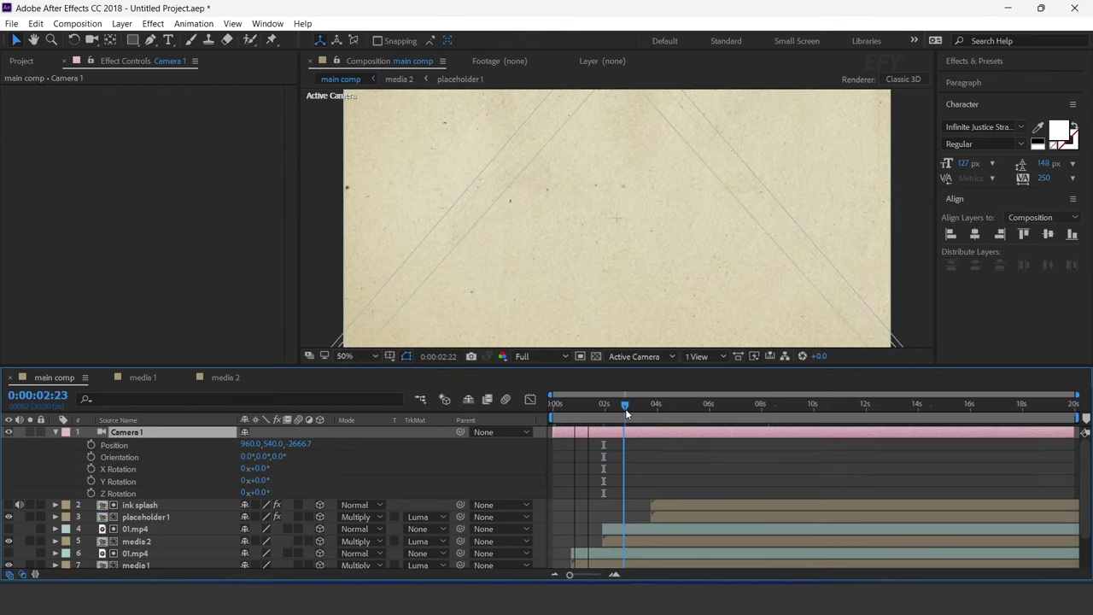
key("comma")
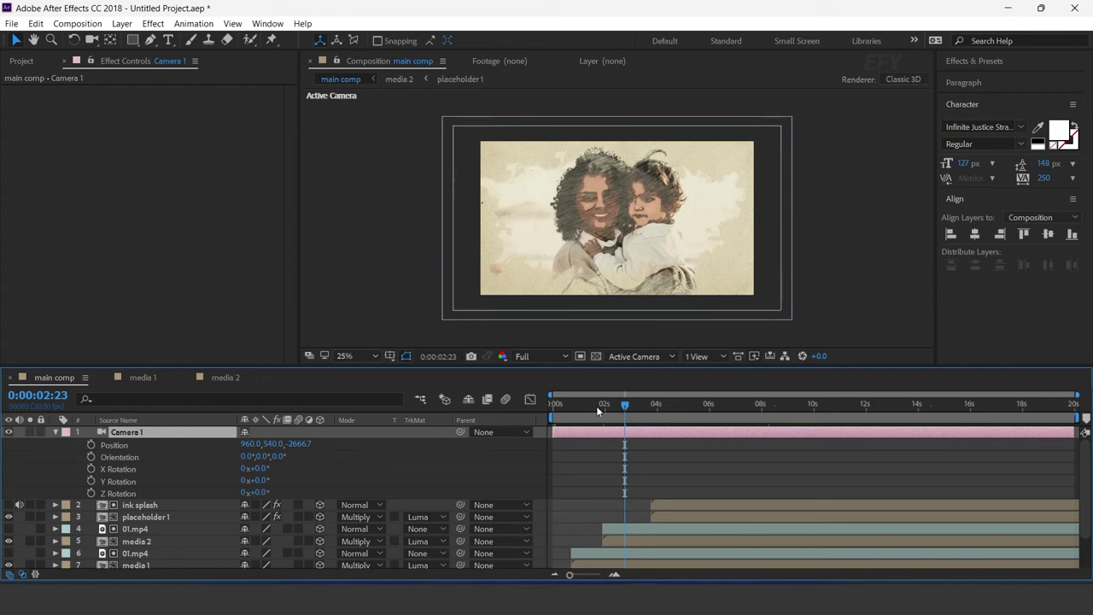
left_click(90, 445)
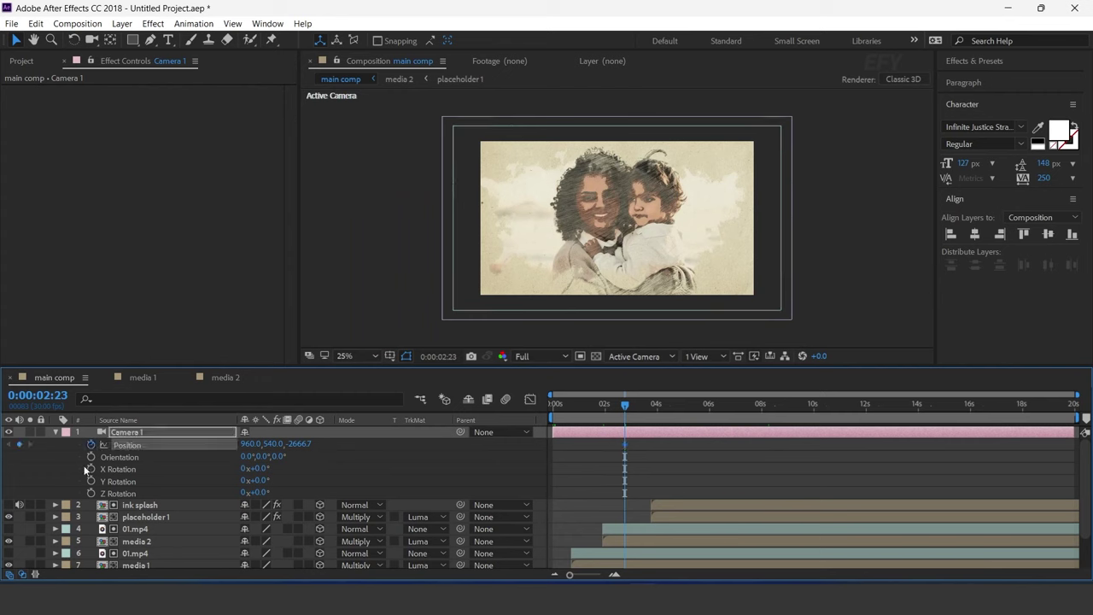
left_click(90, 494)
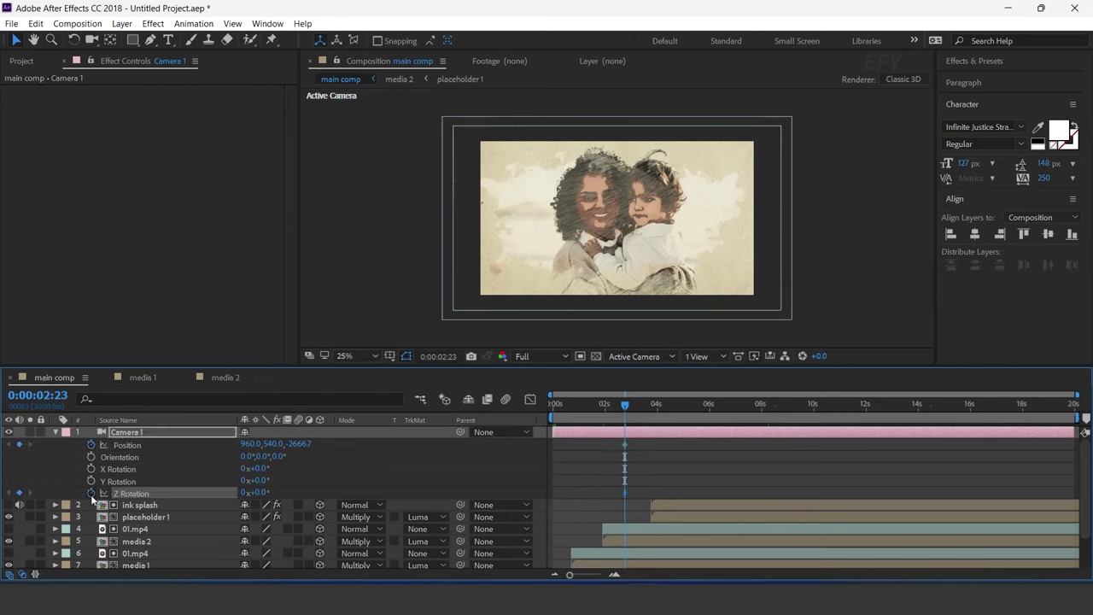
- At the start, push the camera in to Z -1224.7 and tilt -24.7°, keys moved to 0s
left_click(564, 404)
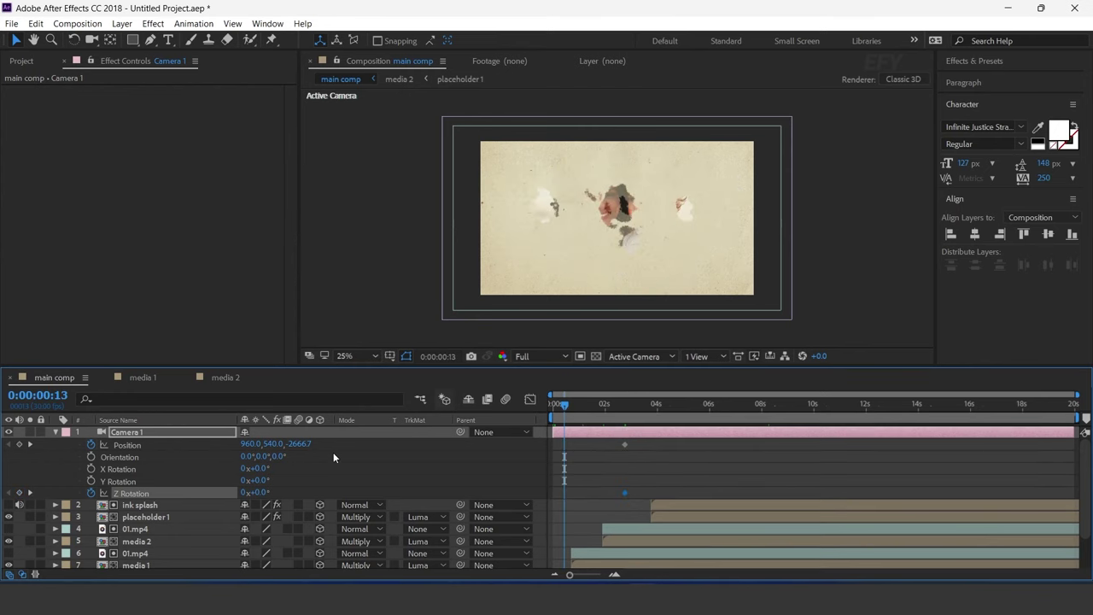
left_click_drag(297, 444, 748, 444)
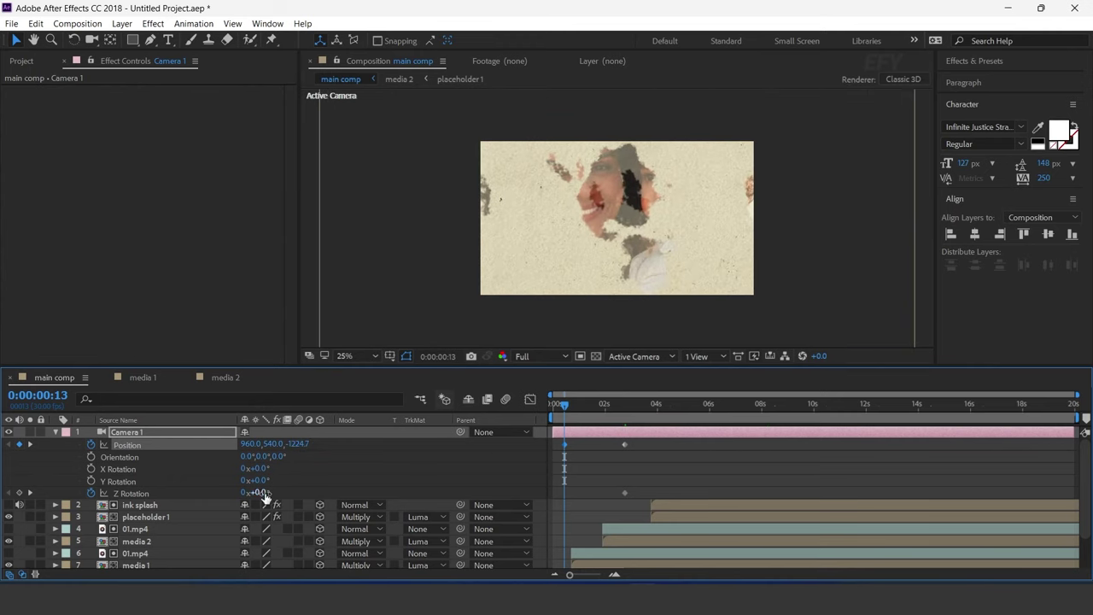
left_click_drag(263, 495, 81, 484)
left_click(561, 483)
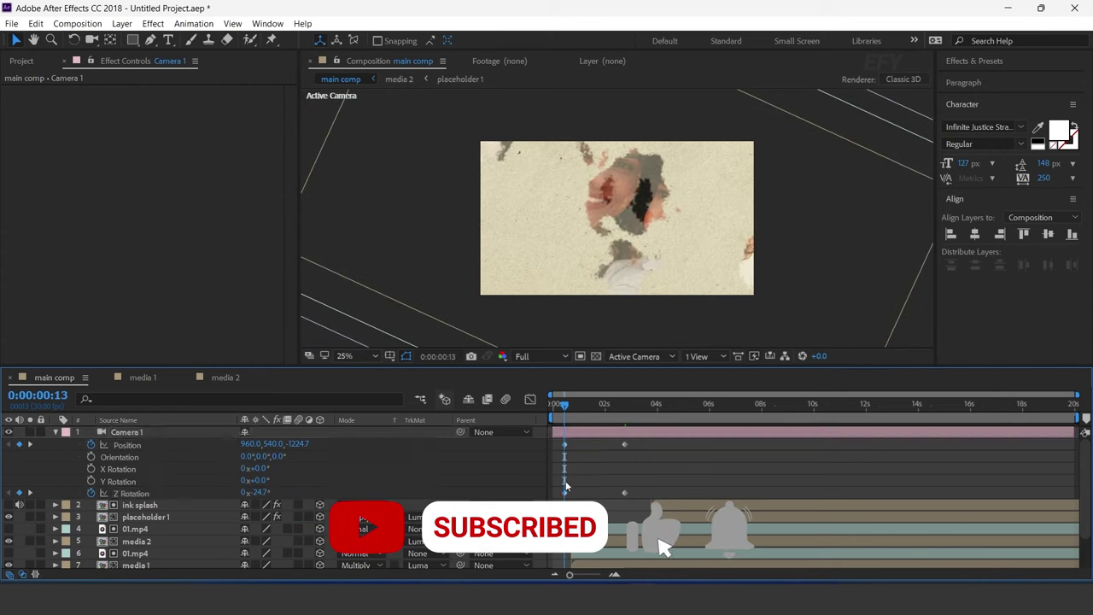
left_click_drag(564, 443, 554, 443)
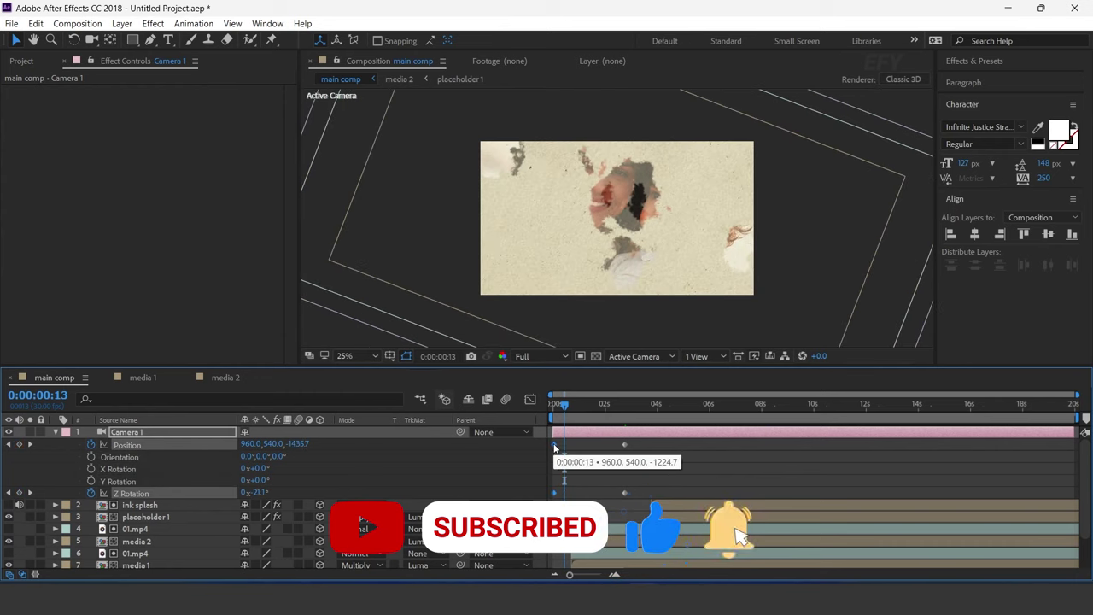
- Apply Easy Ease to all camera keyframes and preview the move from the start
left_click_drag(657, 443, 540, 498)
right_click(626, 443)
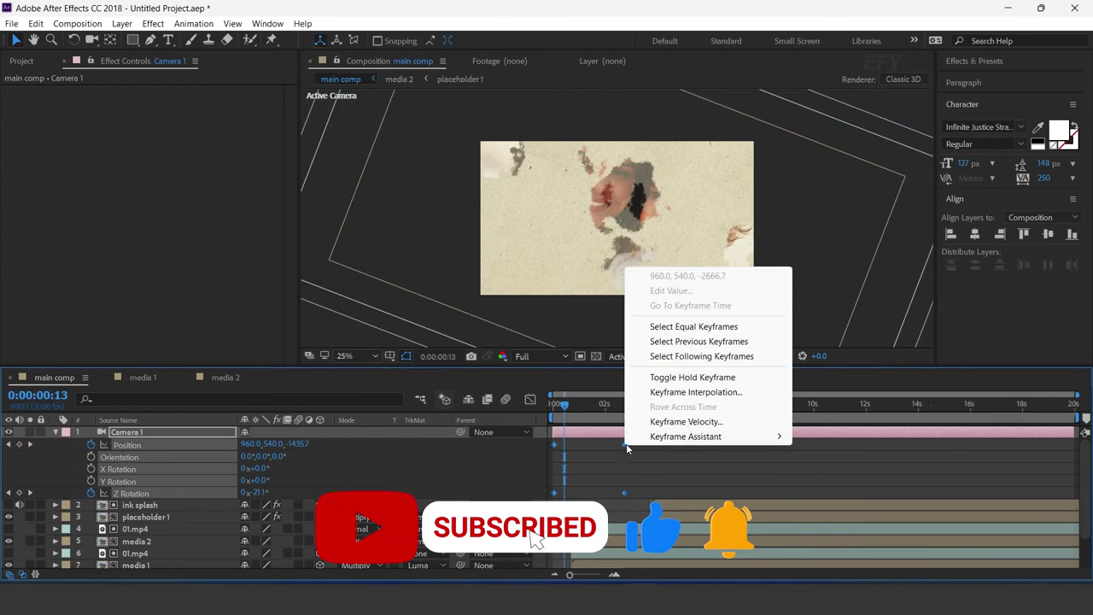
mouse_move(682, 438)
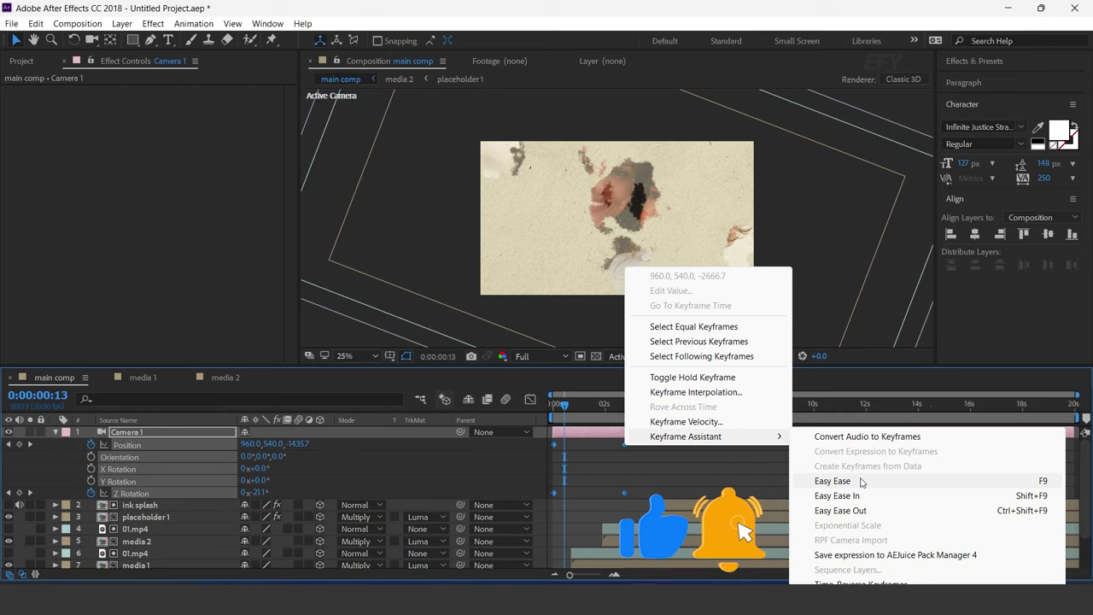
left_click(832, 480)
left_click(554, 404)
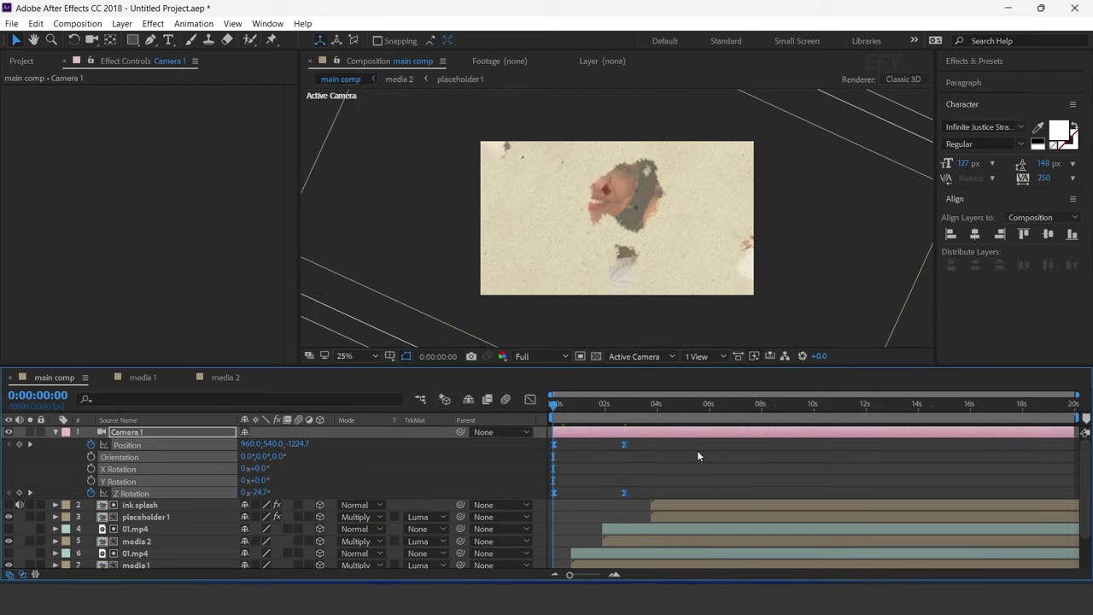
key("space")
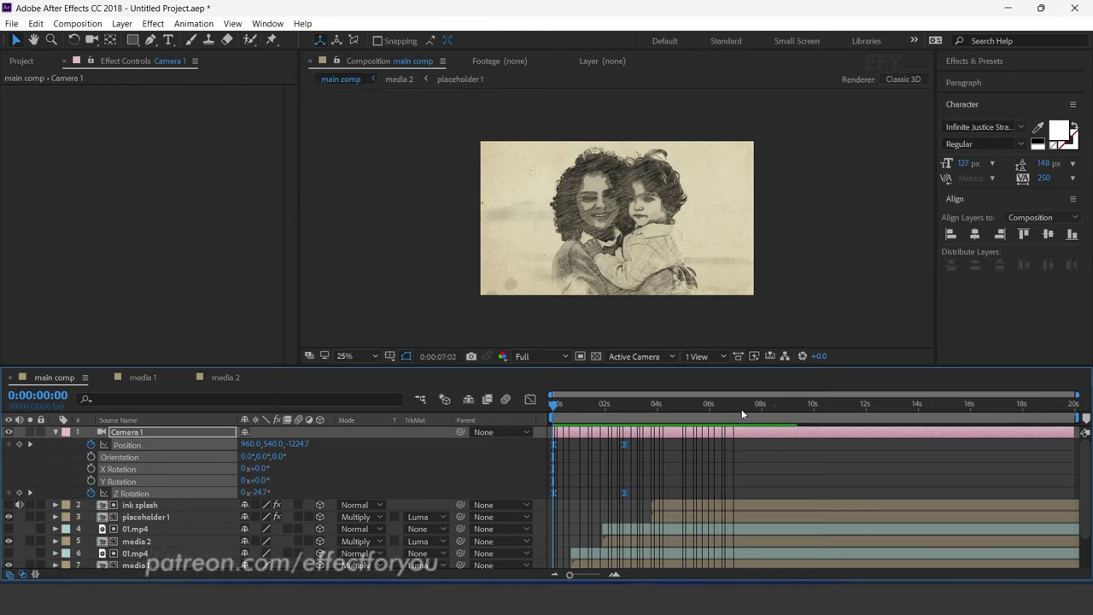
- Shift the ending camera keyframes to about 4 seconds, preview, and collapse Camera 1
left_click(693, 413)
left_click_drag(662, 439, 623, 488)
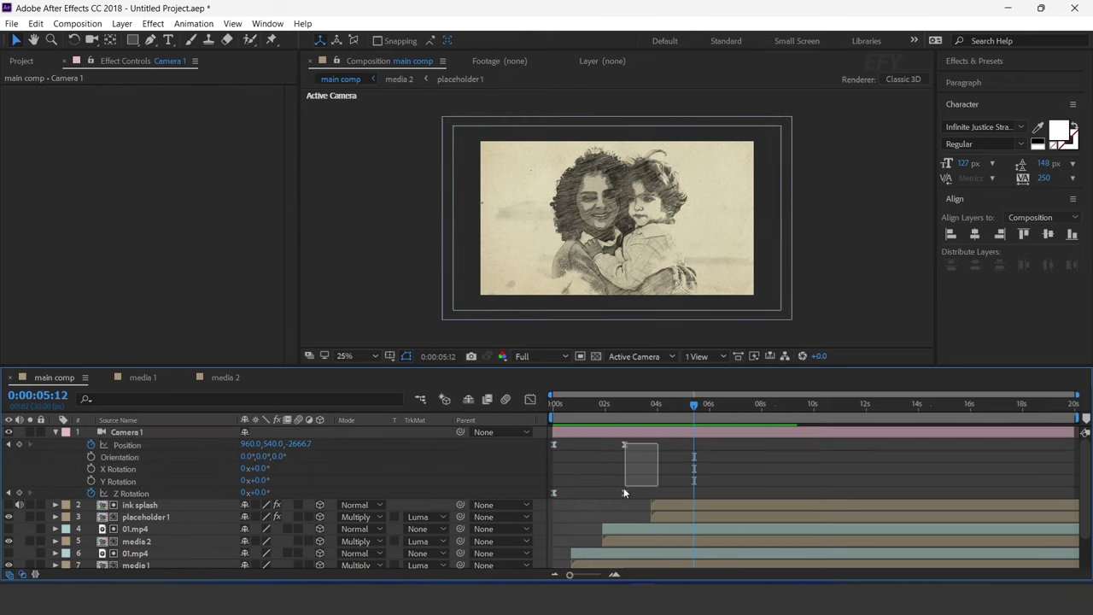
left_click_drag(624, 444, 647, 446)
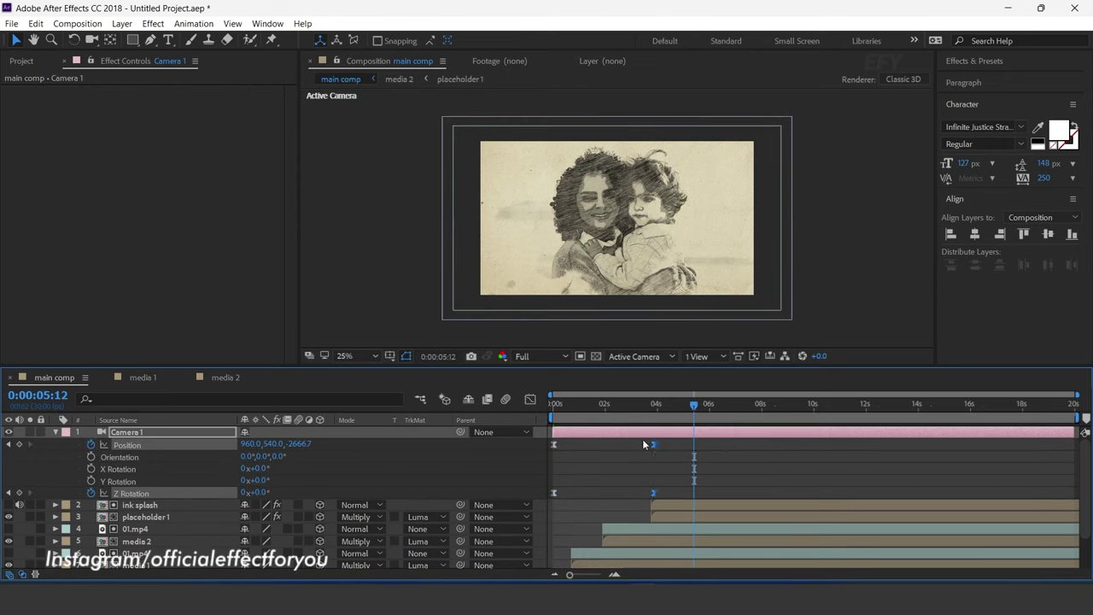
left_click(552, 408)
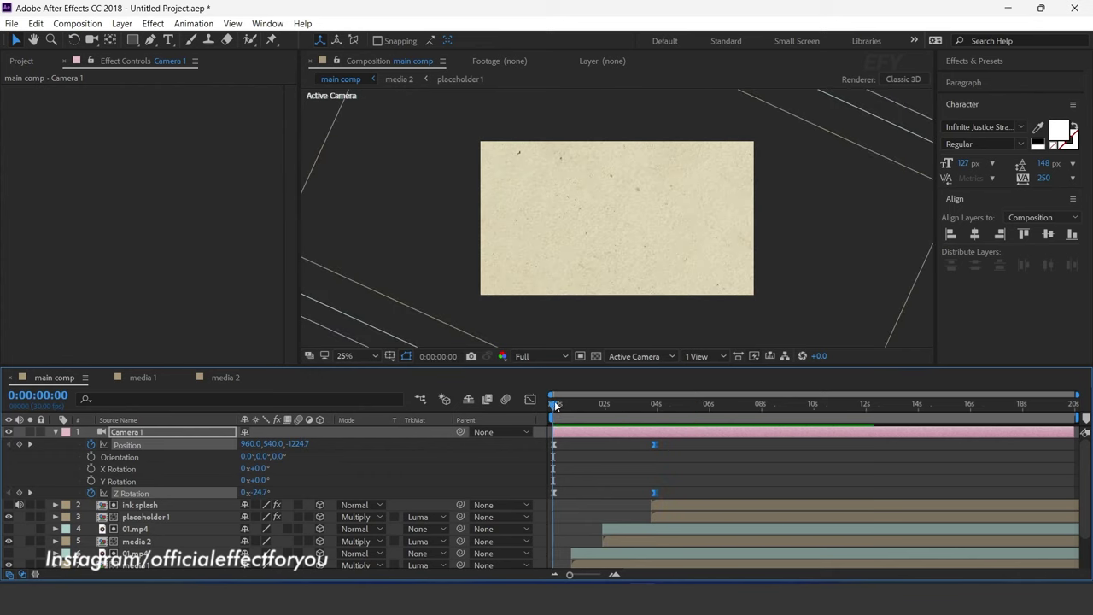
key("space")
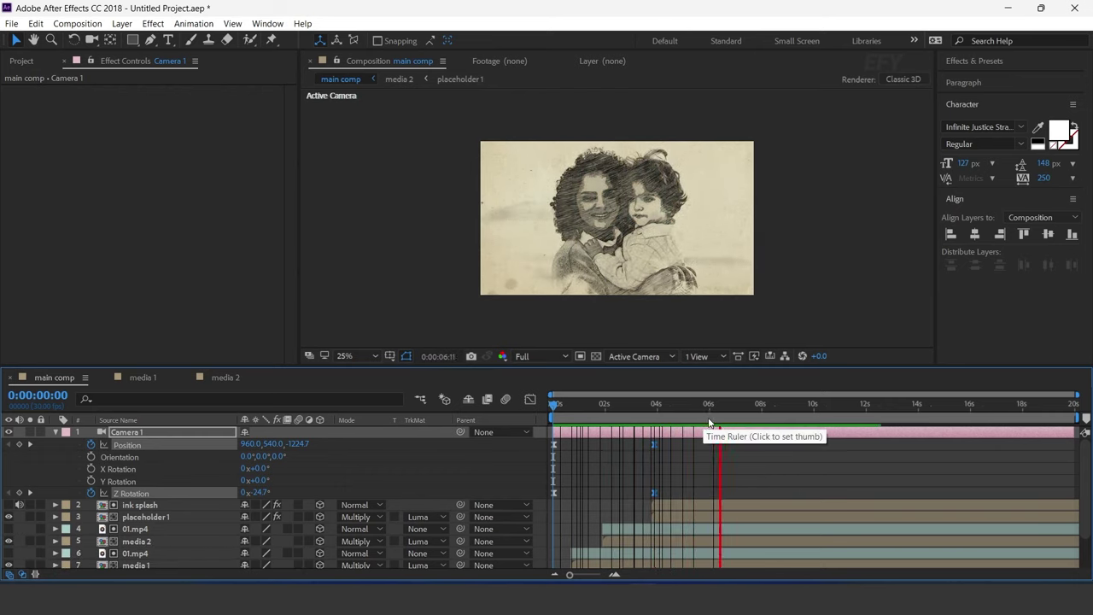
left_click(768, 406)
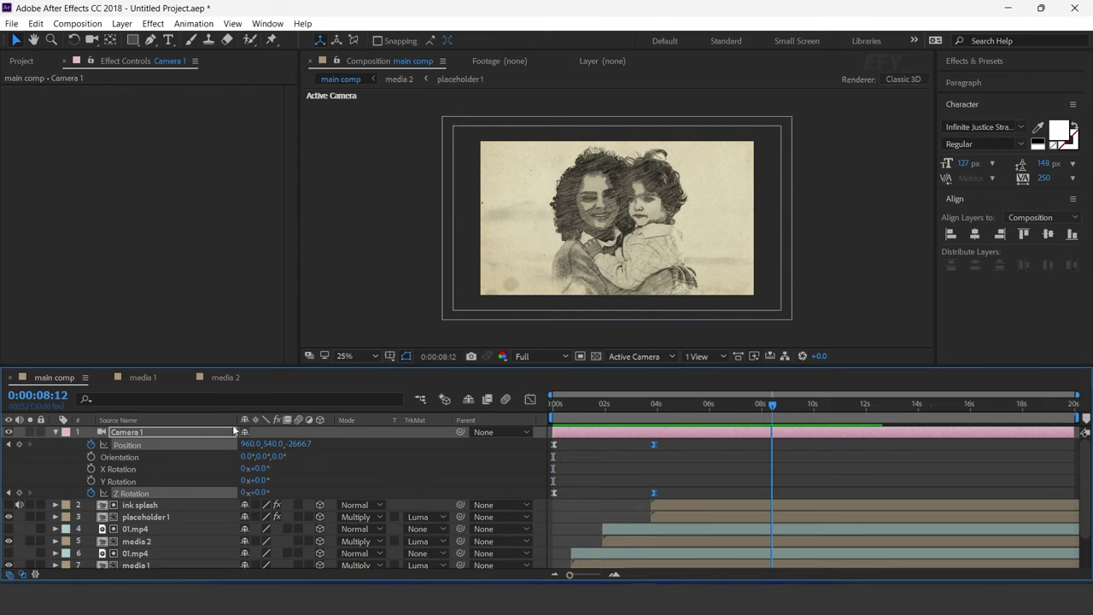
left_click(55, 431)
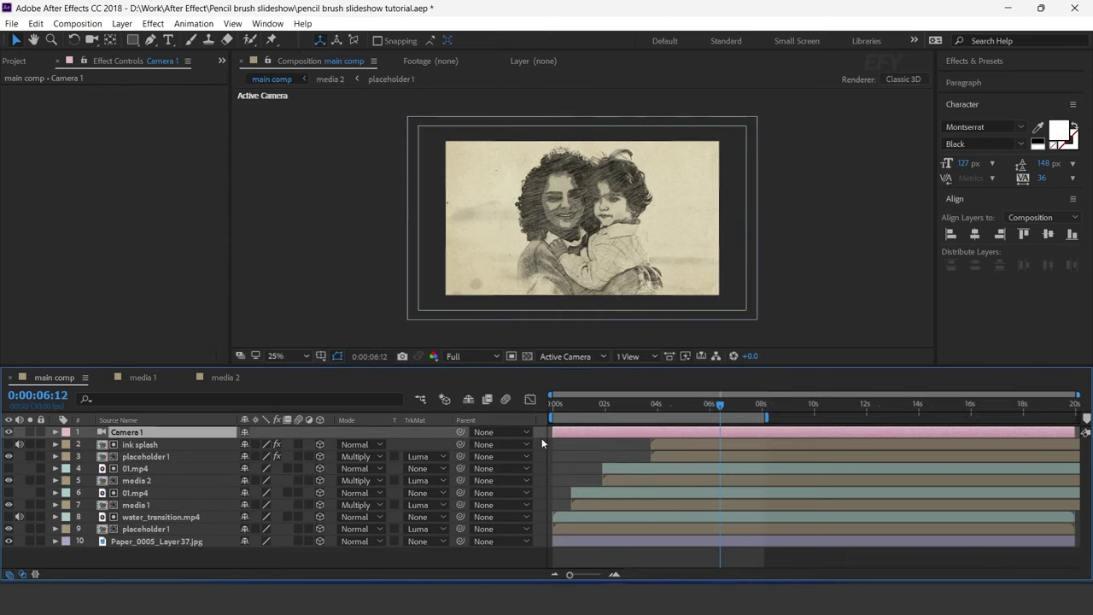
right_click(541, 272)
- Add an adjustment layer on top with Curves bent up to brighten, plus a Red channel adjustment
mouse_move(591, 284)
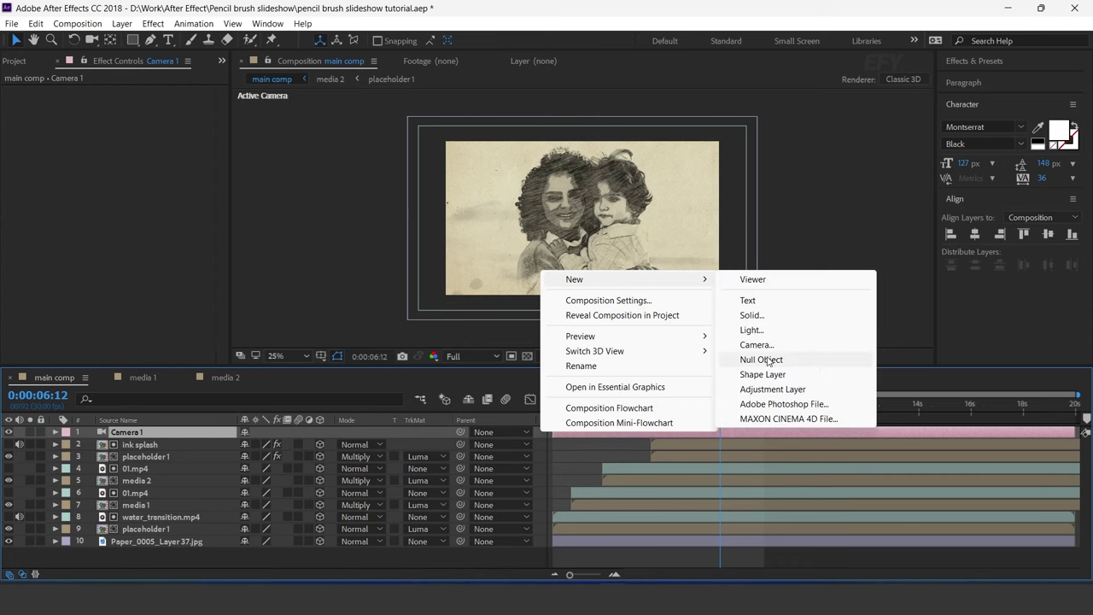
left_click(772, 388)
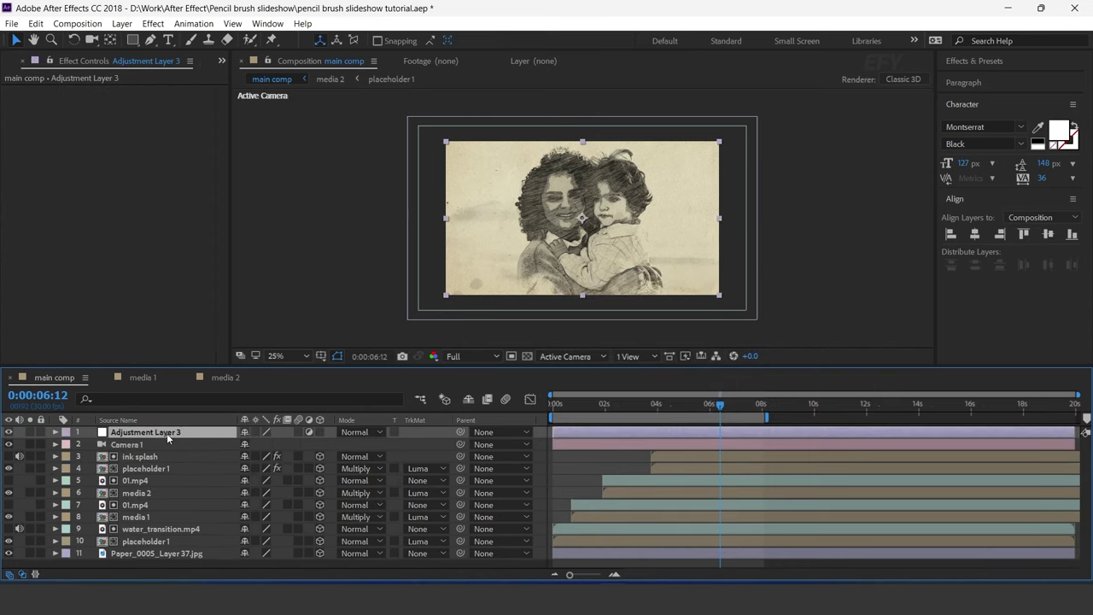
key("ctrl+space")
type("cu")
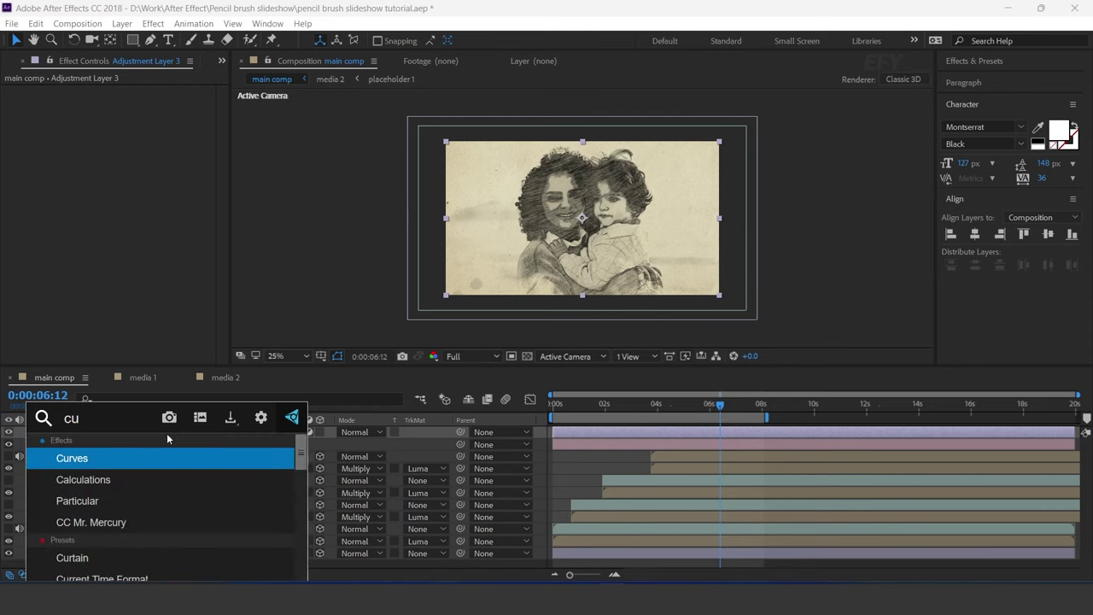
key("Return")
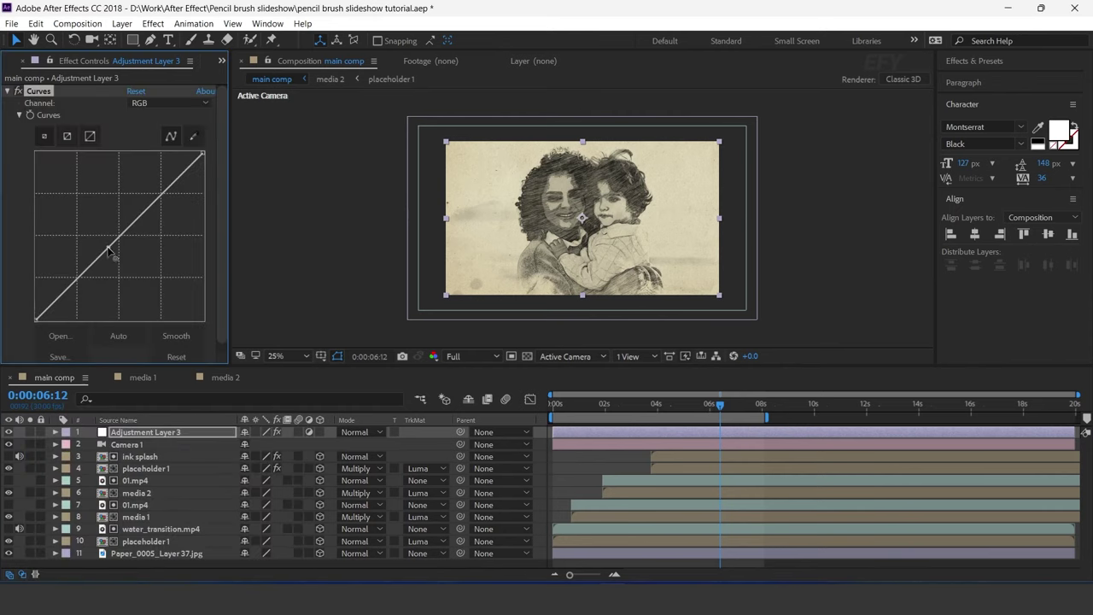
left_click_drag(108, 250, 104, 244)
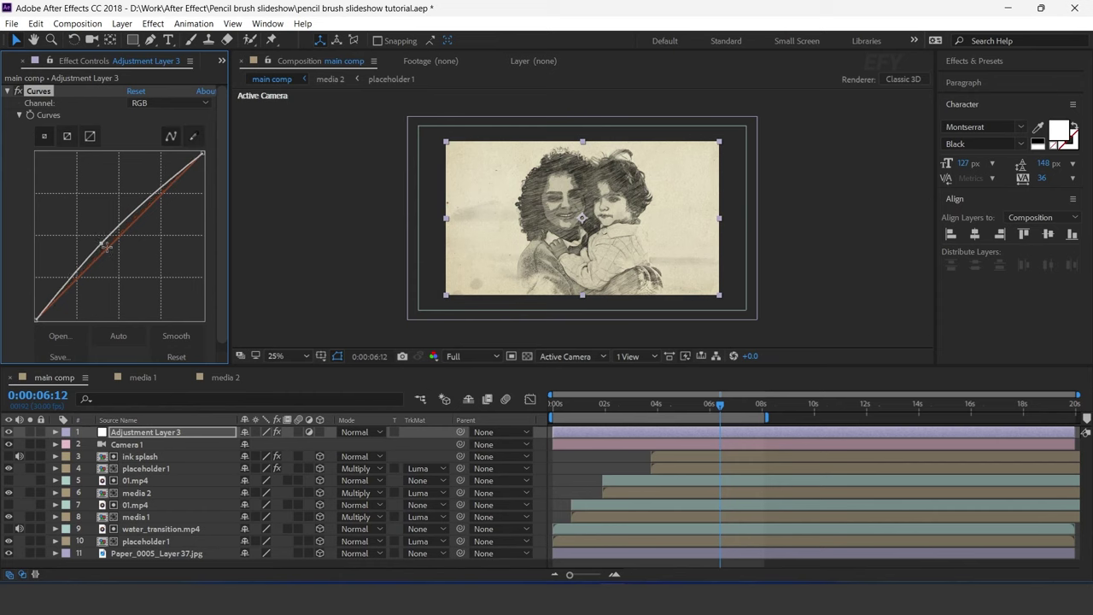
key("Down")
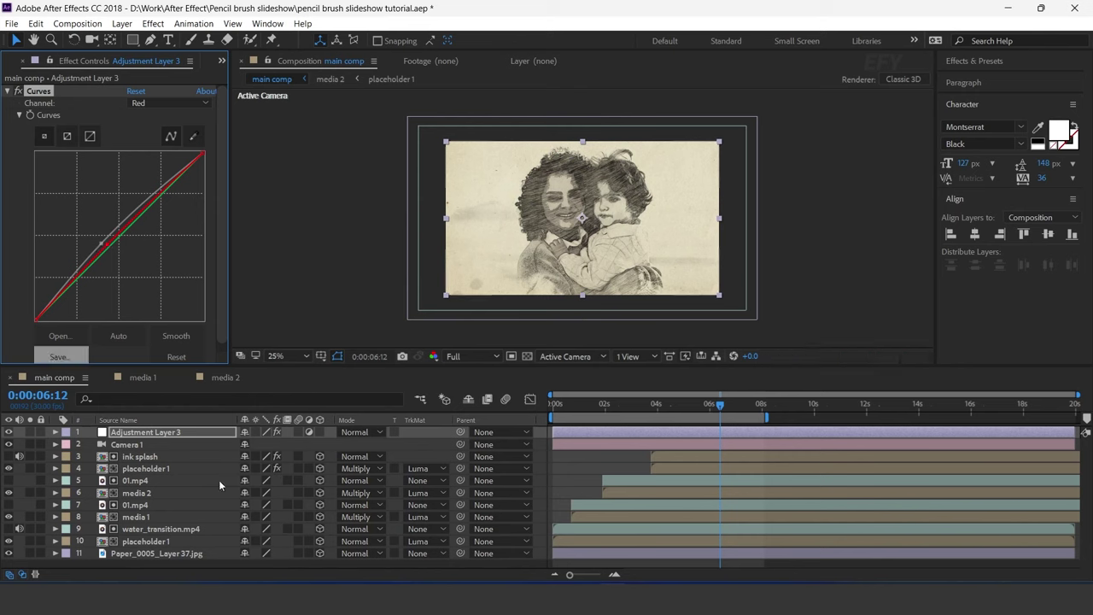
- Add Sharpen to the adjustment layer with amount 20
key("ctrl+space")
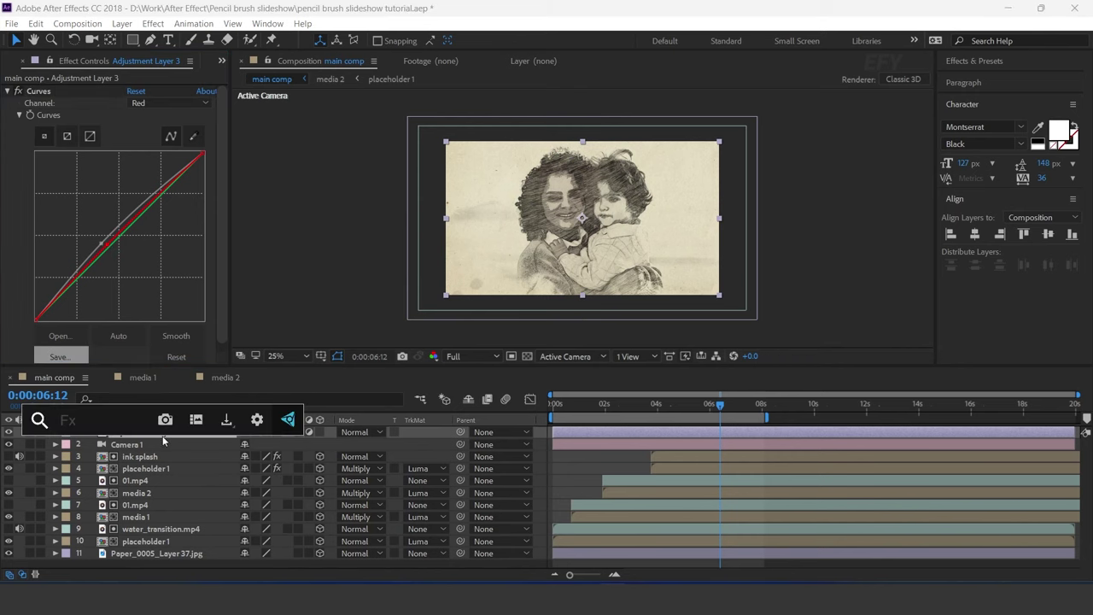
type("sha")
key("Return")
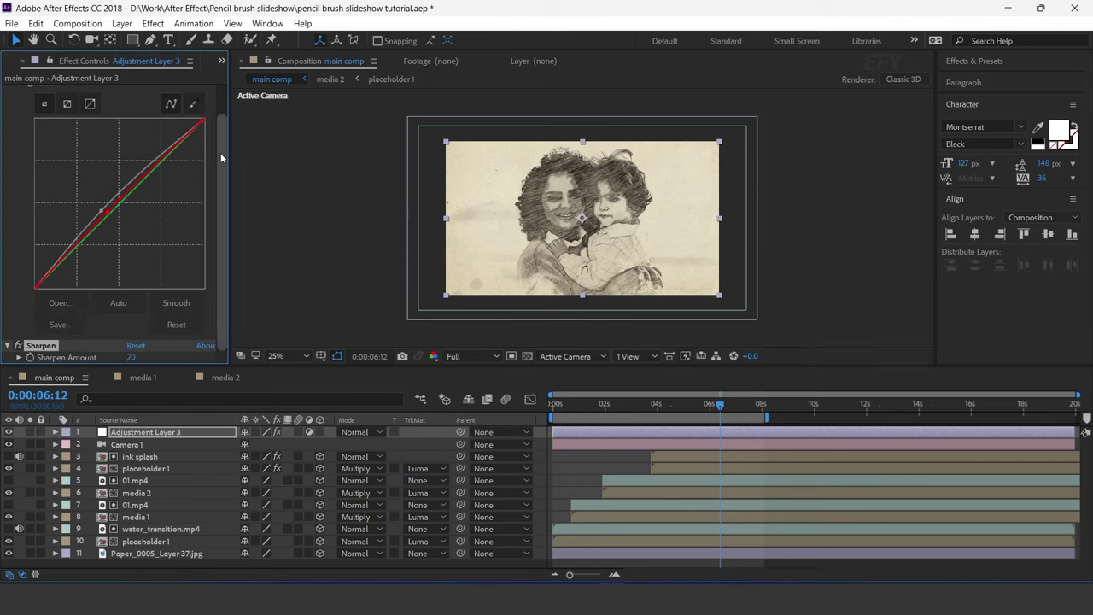
left_click_drag(220, 157, 221, 110)
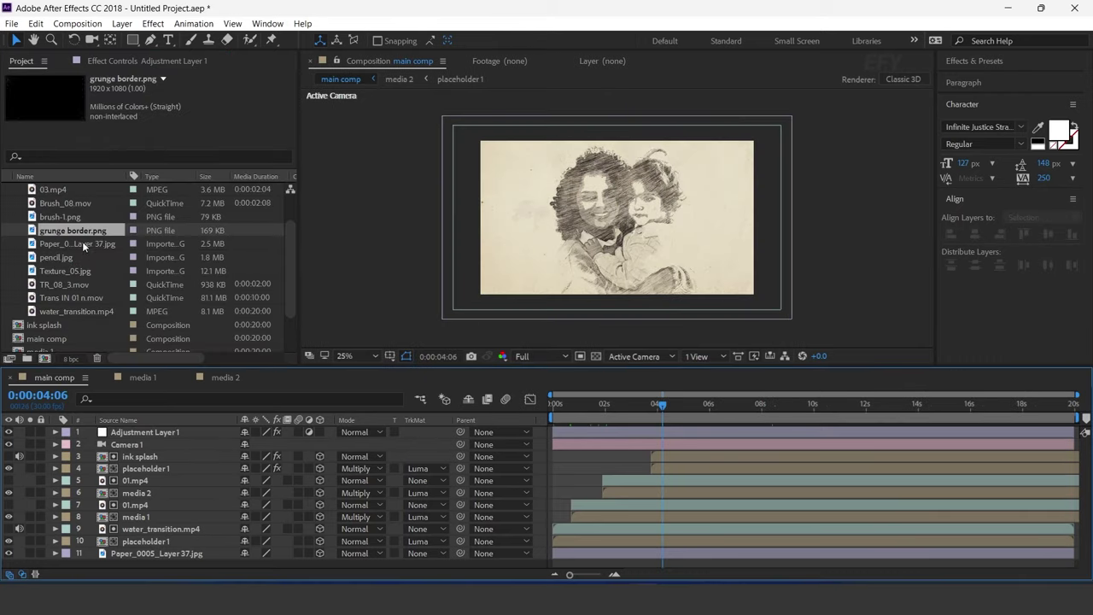
left_click(78, 242)
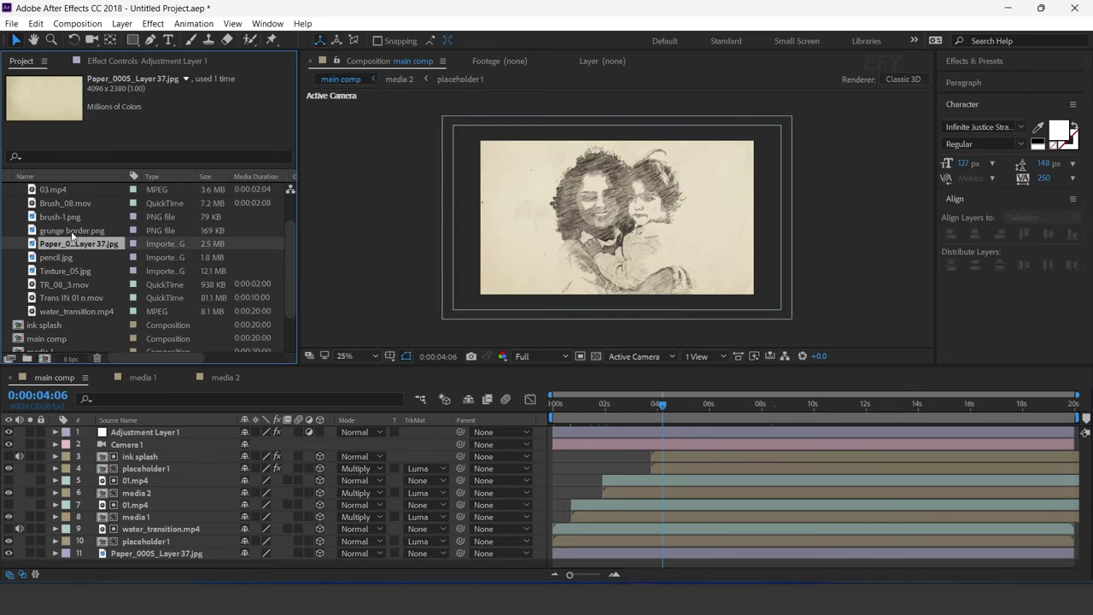
- Add grunge border.png as the top layer with an Opacity keyframe of 0% at the start
left_click(60, 231)
left_click_drag(35, 232, 179, 435)
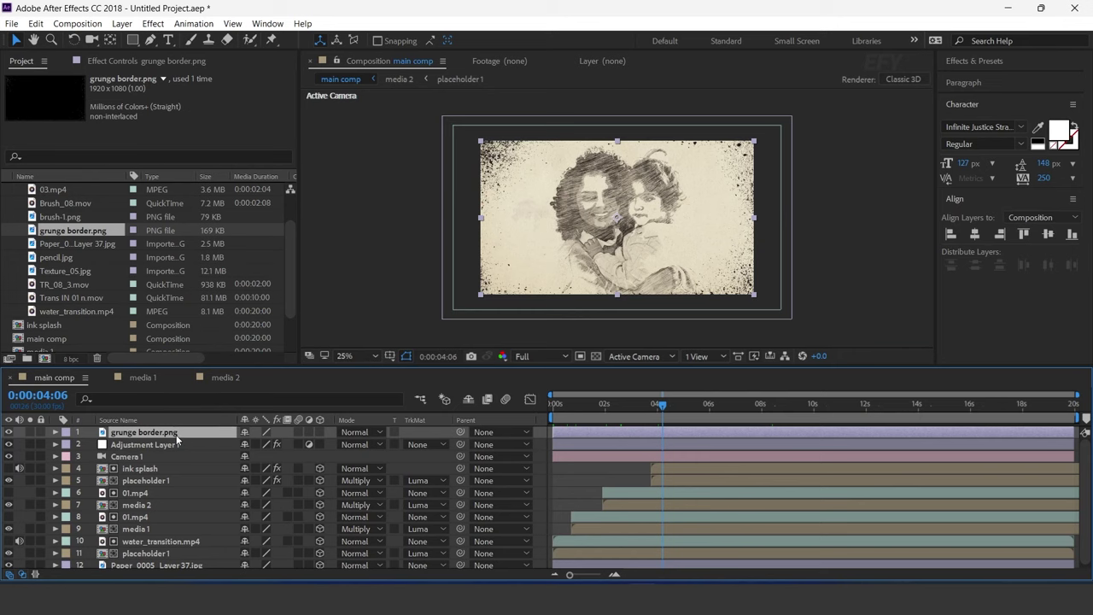
key("t")
left_click_drag(571, 403, 481, 410)
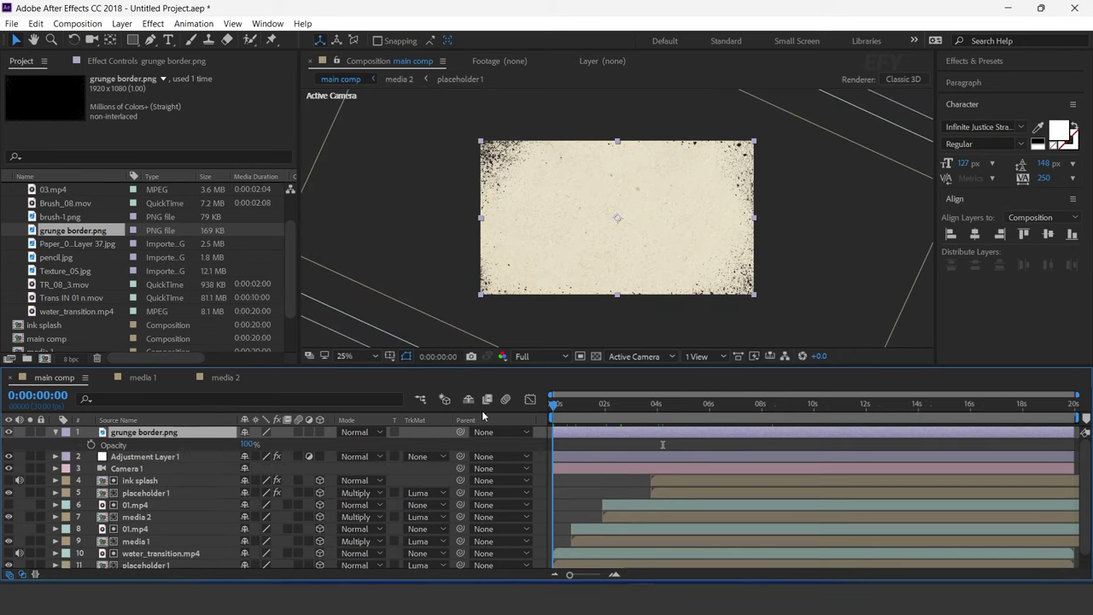
left_click(90, 444)
left_click_drag(247, 444, 188, 446)
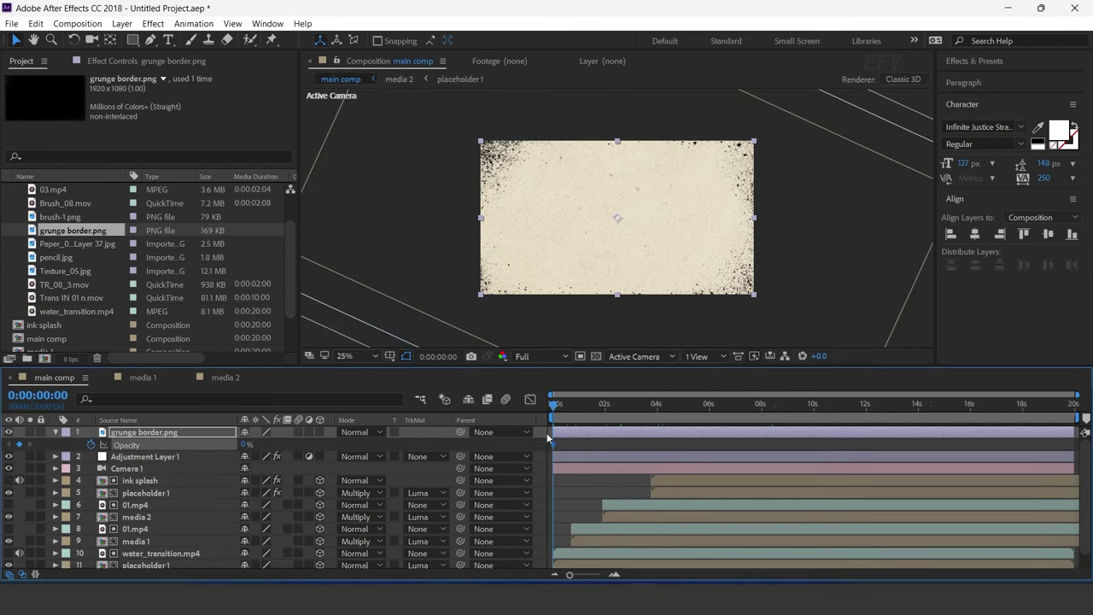
- Shift the grunge border's Opacity fade-in keyframes later and scrub to check the fade
left_click_drag(585, 404, 629, 404)
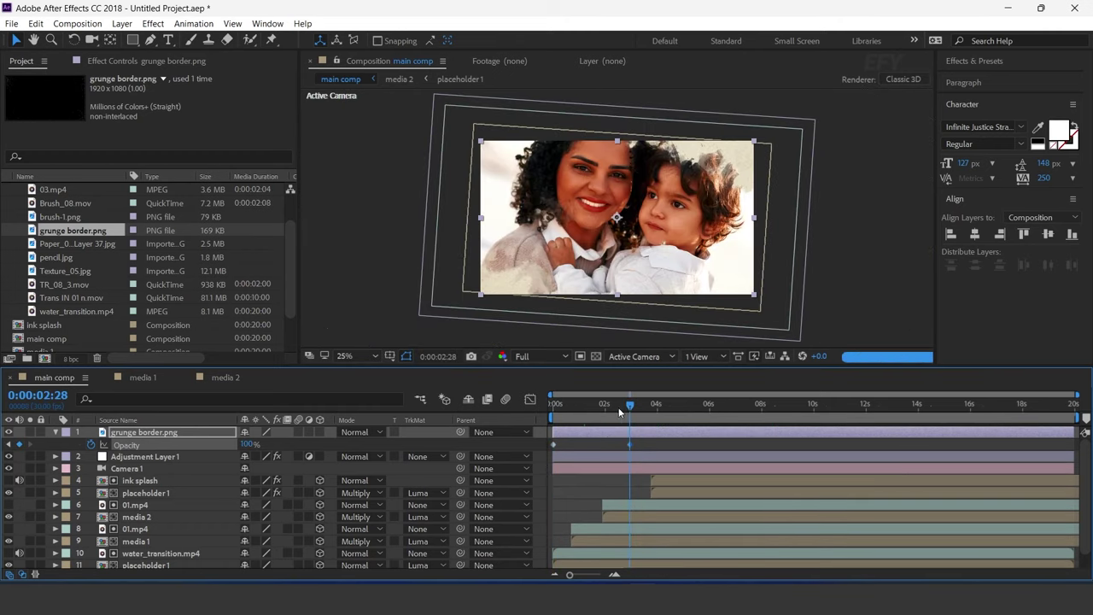
left_click_drag(609, 436, 667, 438)
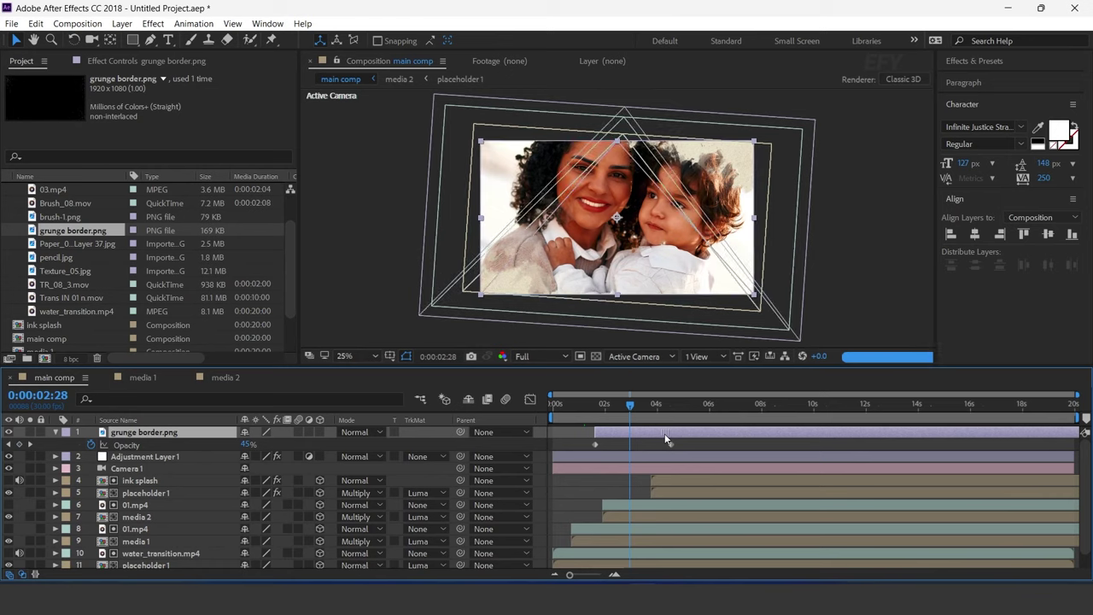
left_click(593, 408)
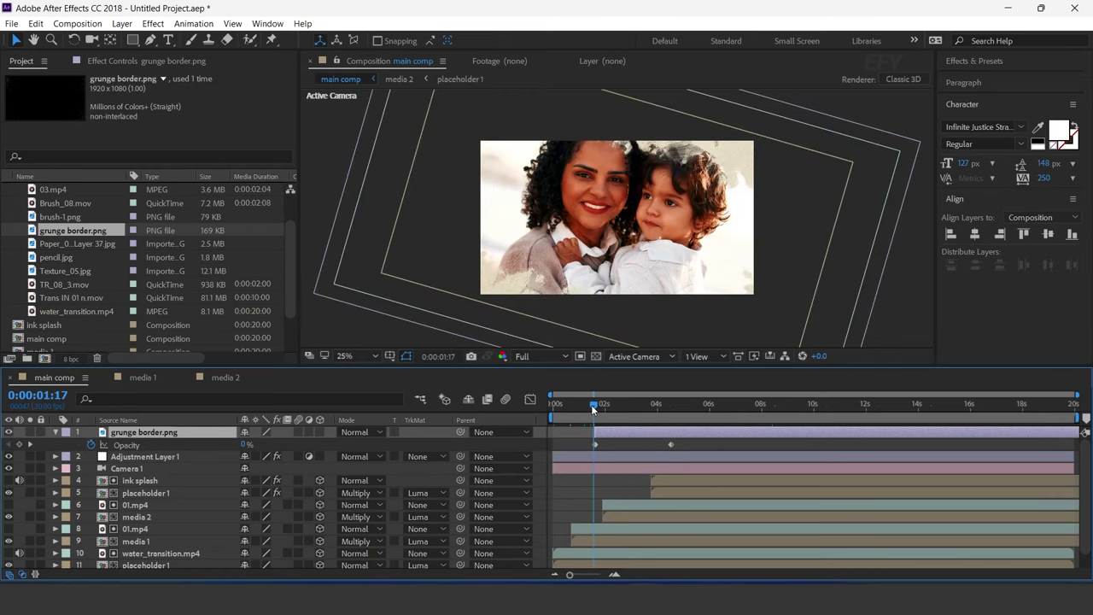
left_click_drag(593, 408, 612, 408)
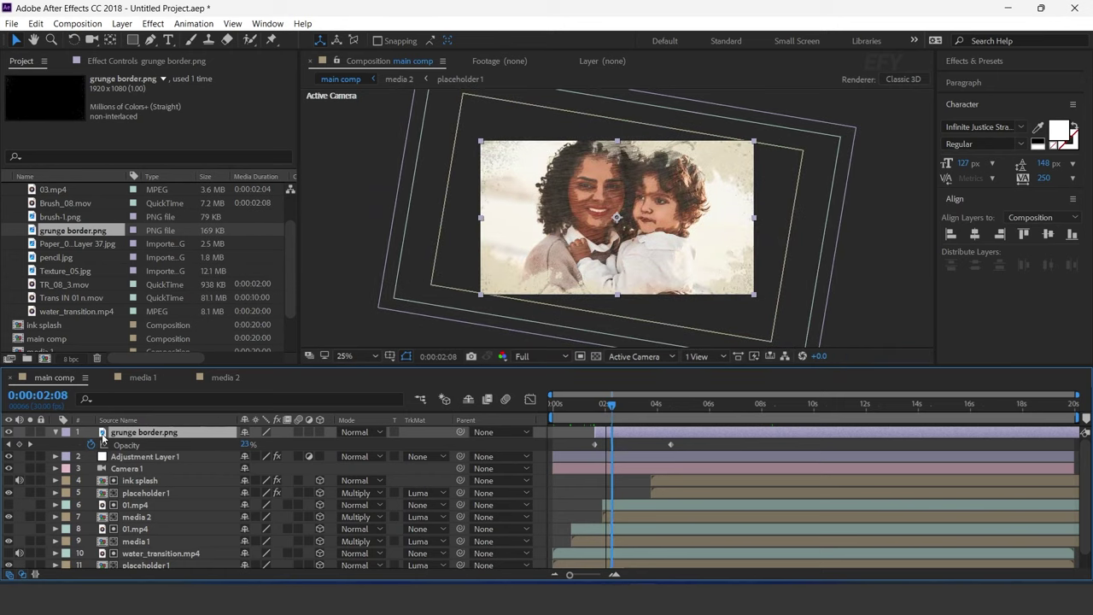
- Review the frames around three seconds and add TR_08_3.mov as the top layer
left_click(54, 432)
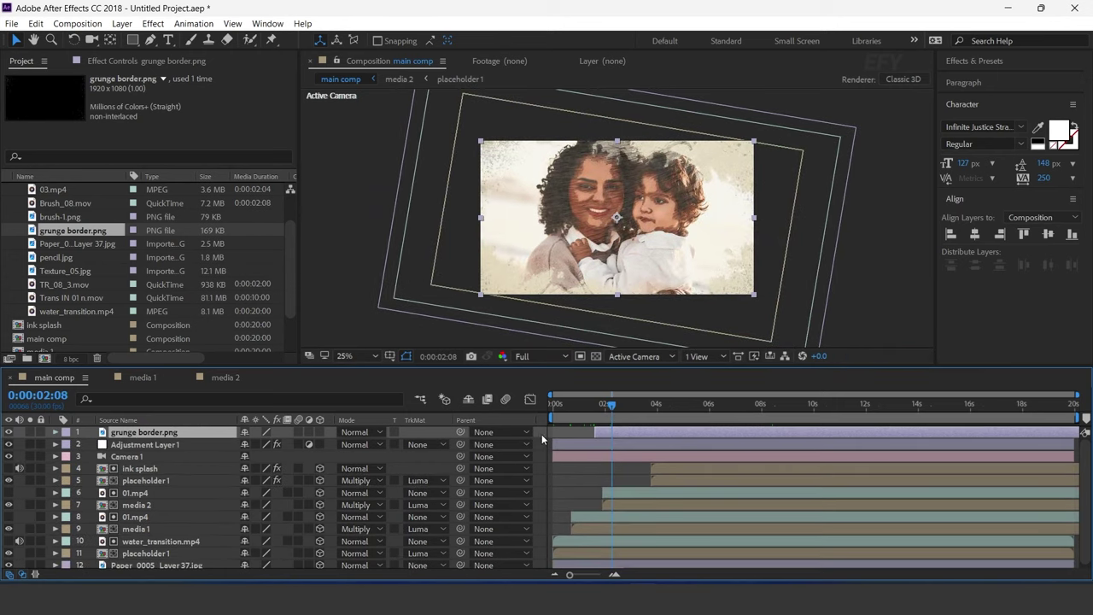
left_click(541, 434)
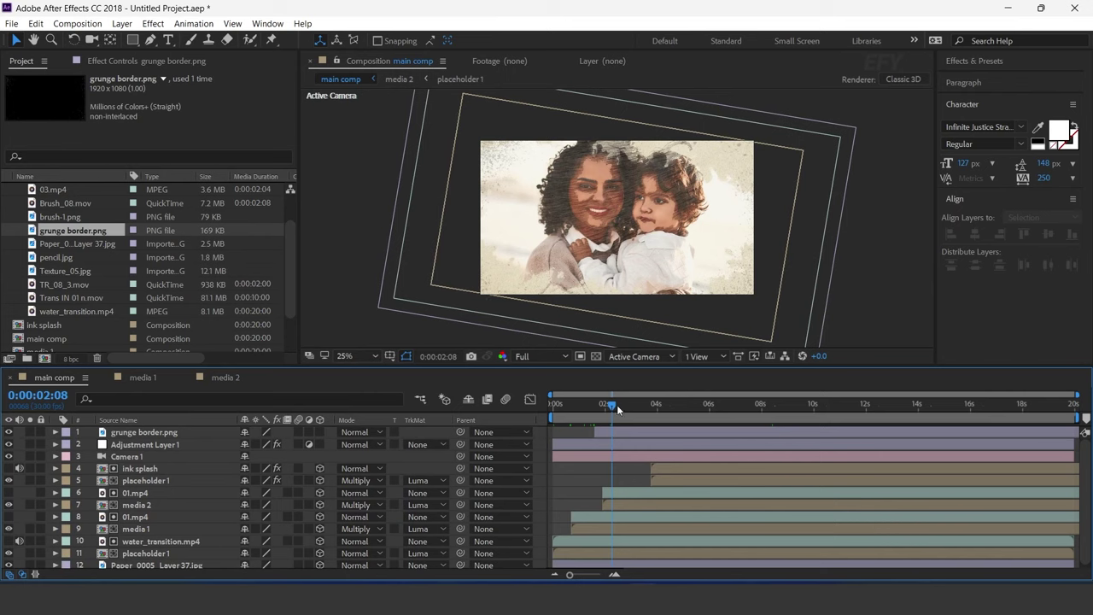
left_click_drag(617, 410, 649, 408)
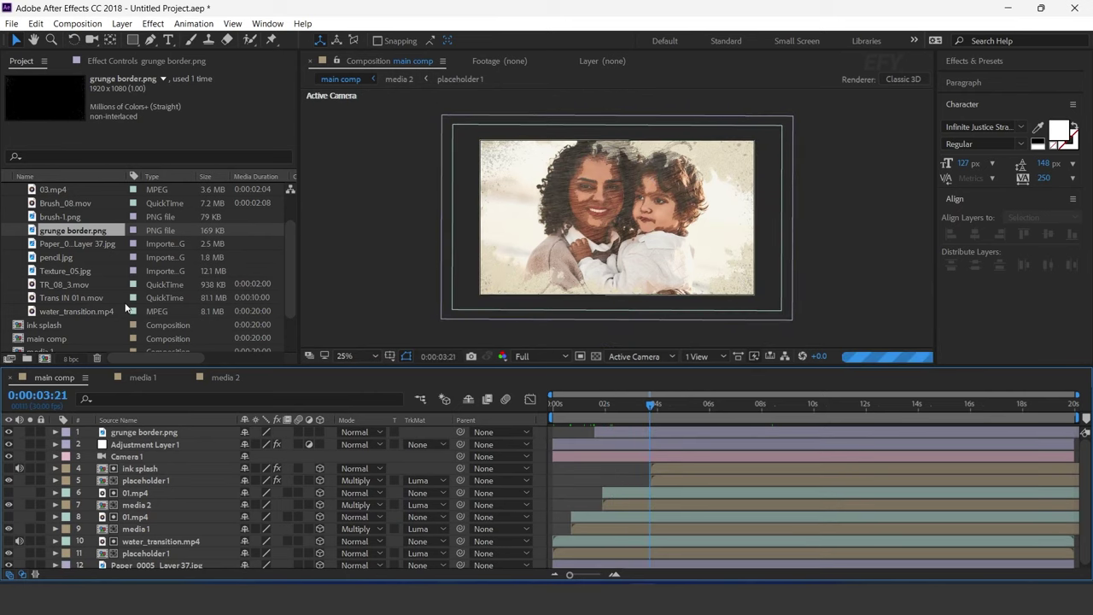
left_click(35, 288)
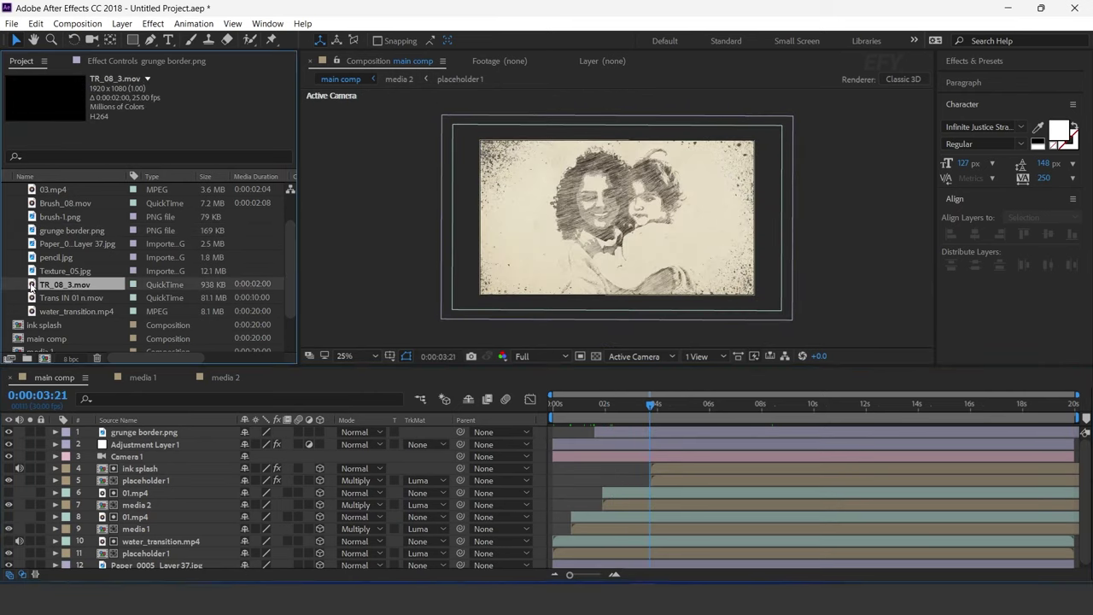
left_click_drag(132, 416, 145, 431)
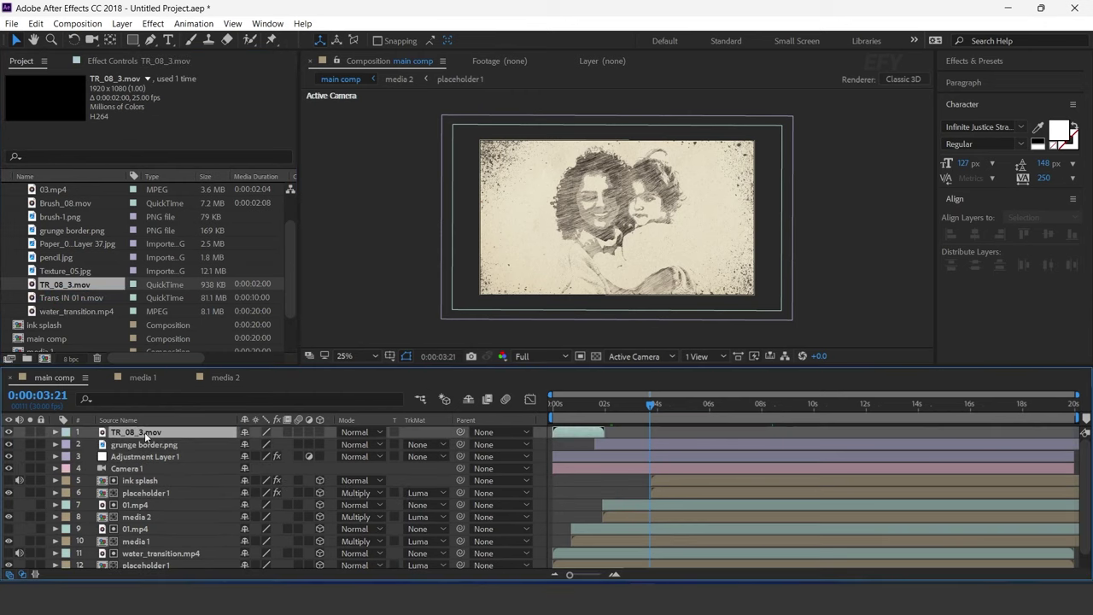
- Slide TR_08_3.mov to about 3.5 seconds and blend it in Screen mode
left_click_drag(662, 435, 746, 437)
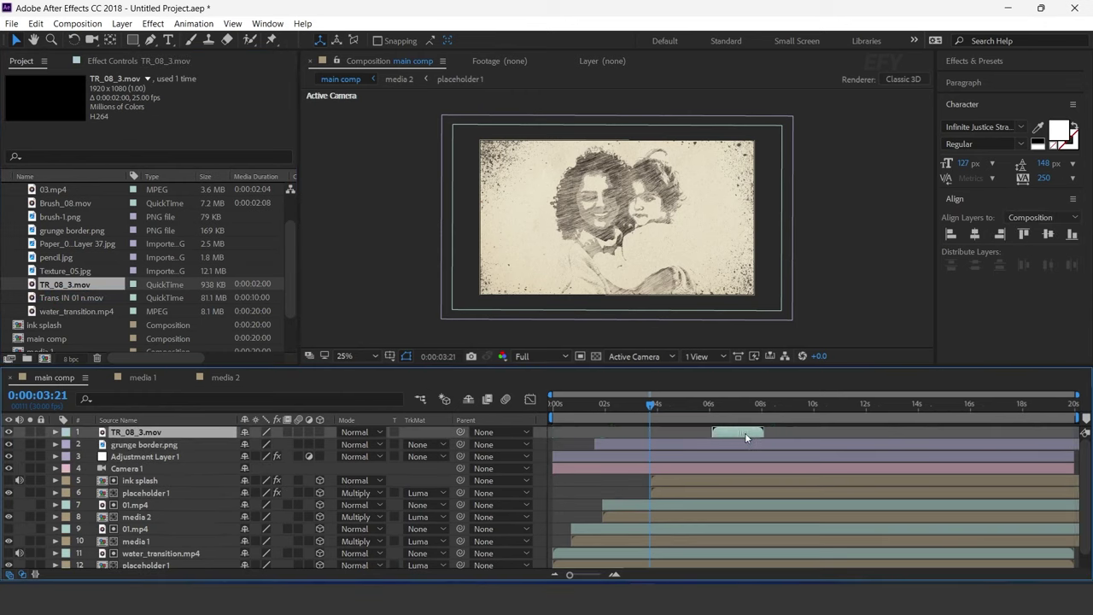
left_click_drag(595, 410, 693, 407)
mouse_move(737, 435)
left_mouse_down()
mouse_move(766, 430)
mouse_move(674, 430)
mouse_move(661, 407)
left_mouse_up()
left_click(657, 407)
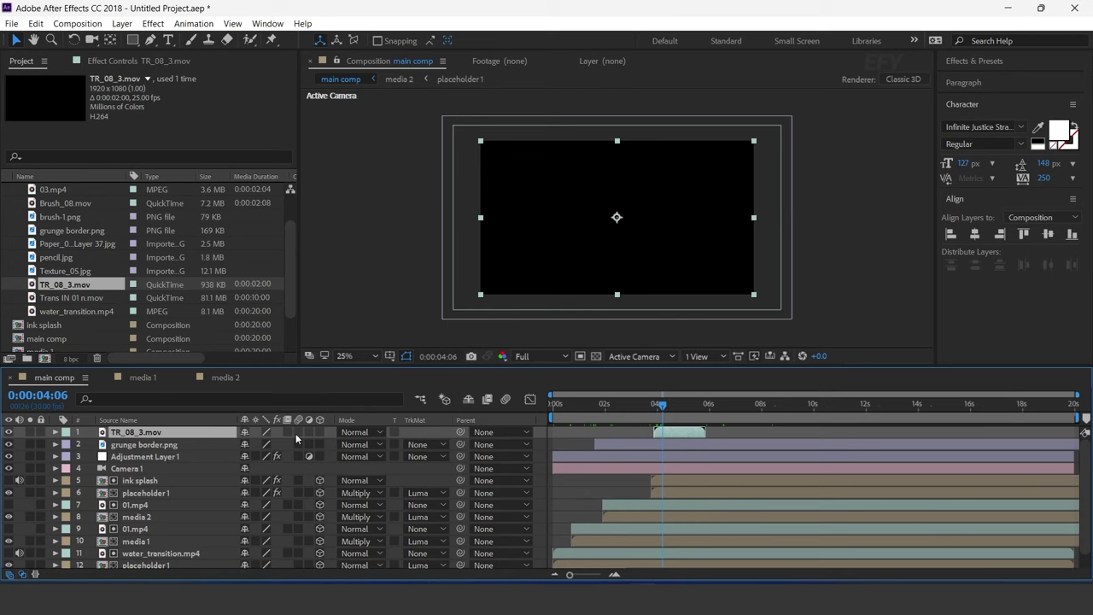
left_click(360, 432)
left_click(404, 237)
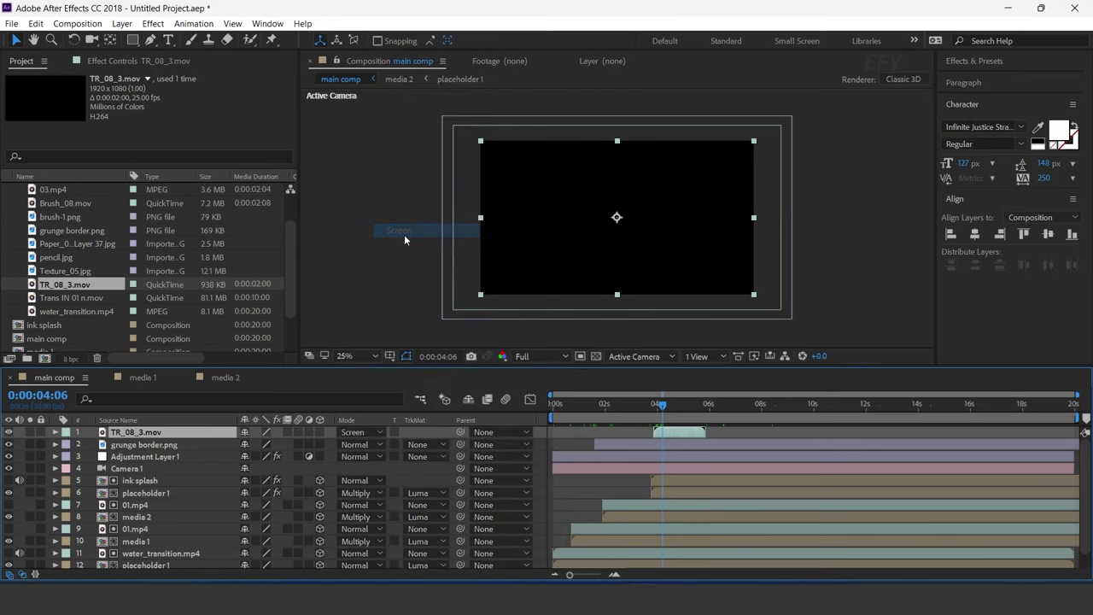
- Shift the transition to start around 0:00:02:29 and preview it twice
left_click(648, 407)
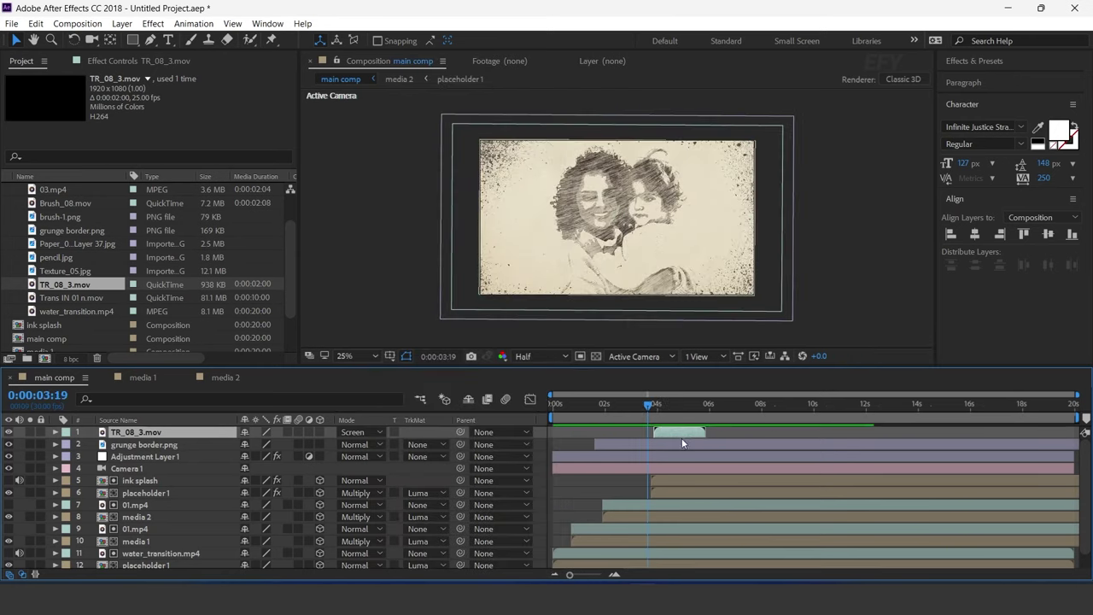
left_click_drag(678, 434, 666, 433)
left_click(636, 407)
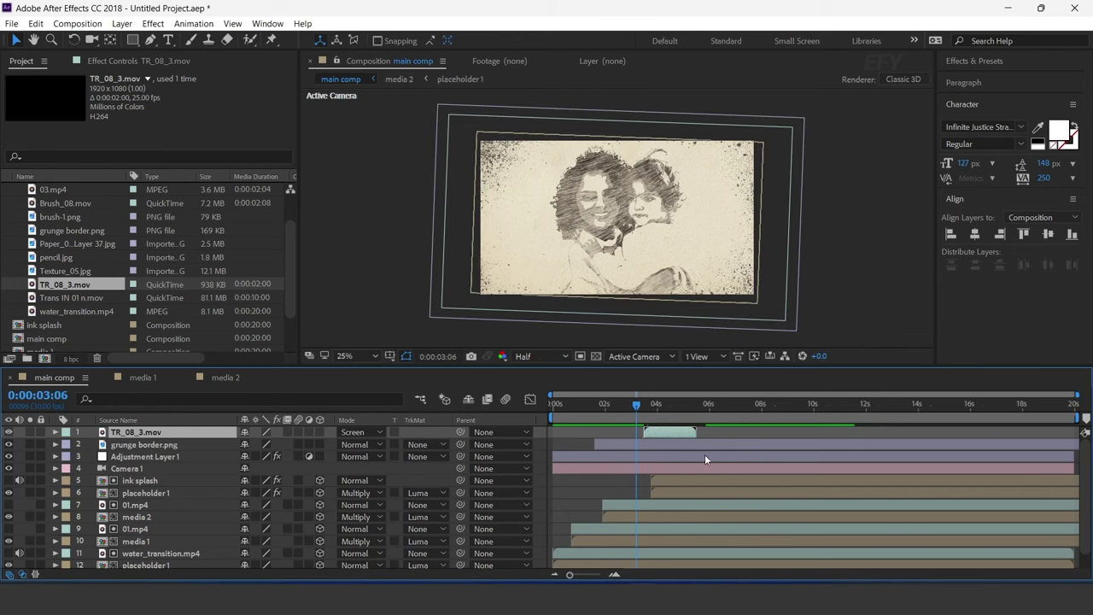
key("space")
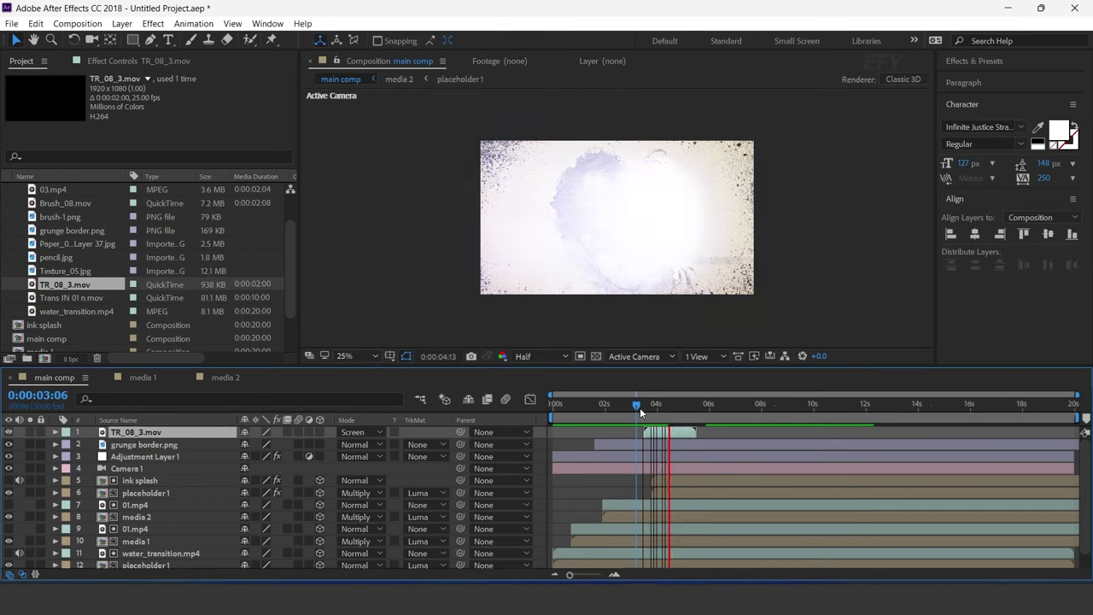
mouse_move(639, 407)
left_mouse_down()
mouse_move(623, 408)
mouse_move(647, 433)
mouse_move(650, 407)
mouse_move(668, 435)
left_mouse_up()
key("space")
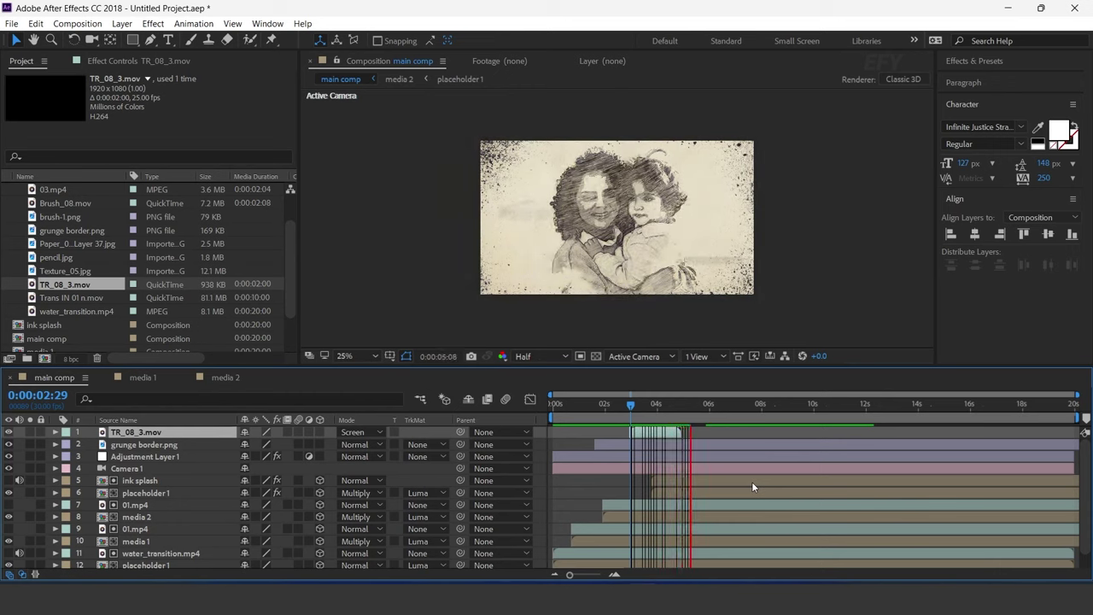
left_click(542, 430)
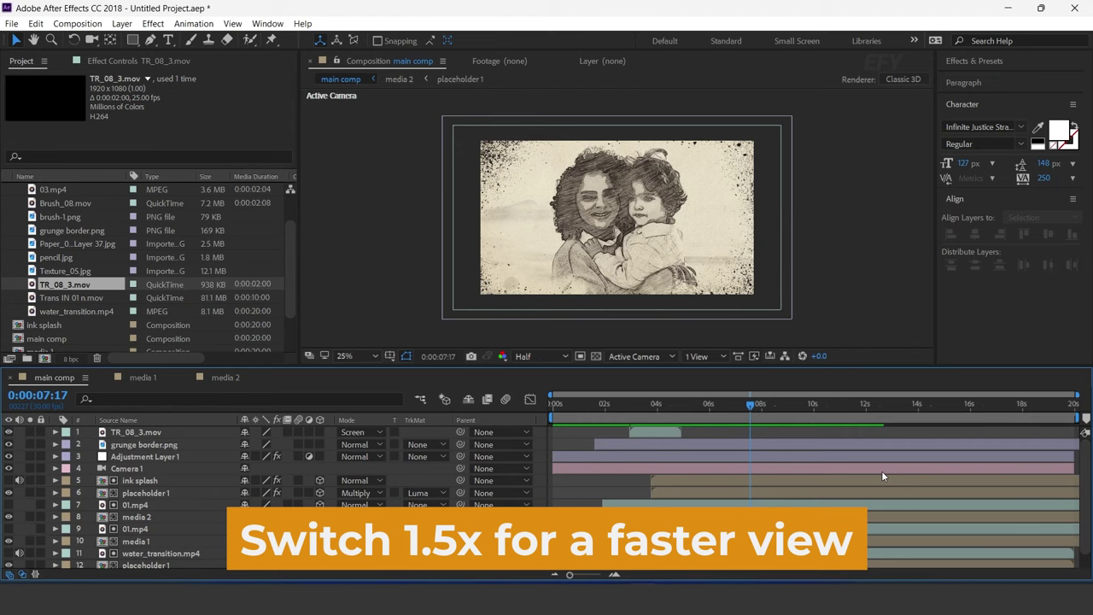
left_click(78, 220)
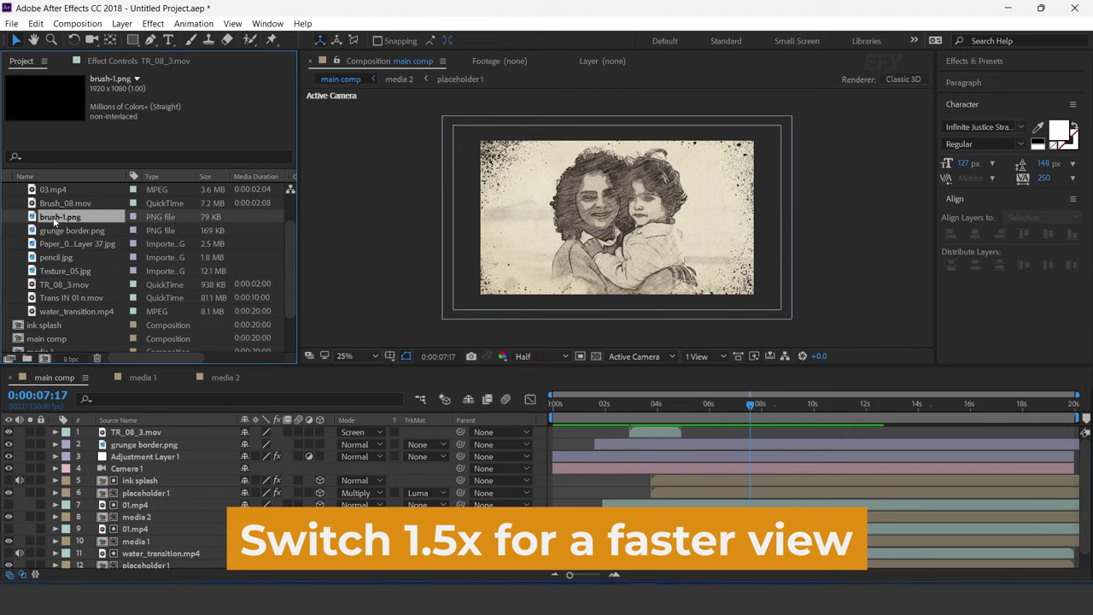
- Add brush-1.png to the comp at the lower left, scaled to 72%
left_click_drag(36, 218, 130, 427)
mouse_move(619, 224)
left_mouse_down()
mouse_move(597, 248)
mouse_move(533, 274)
left_mouse_up()
key("s")
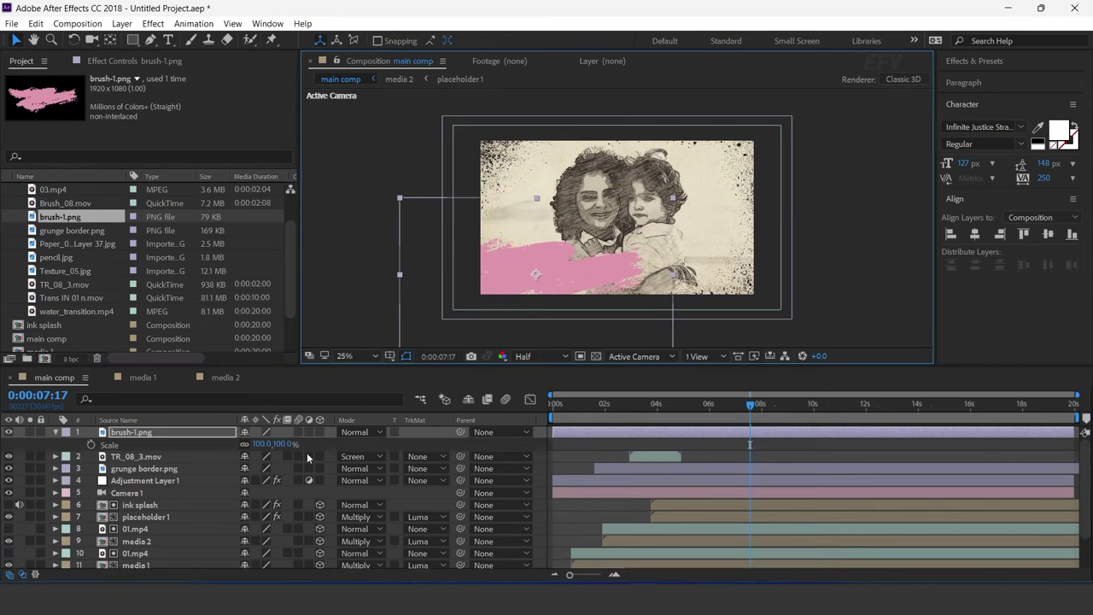
left_click_drag(286, 447, 260, 445)
left_click_drag(454, 341, 452, 342)
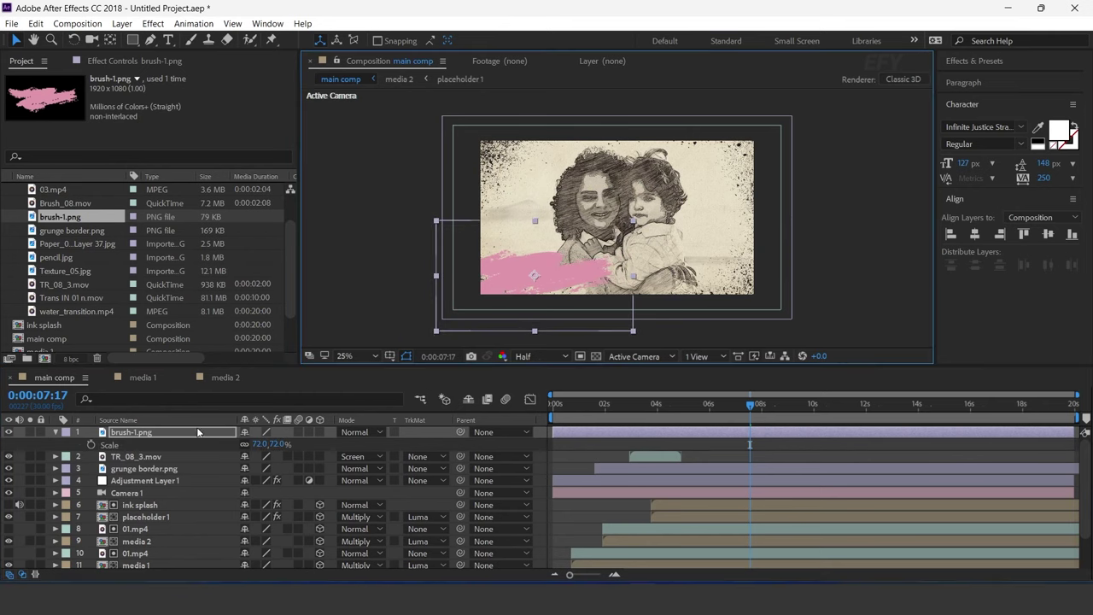
left_click(55, 432)
- Apply a grey Tint to the brush stroke and blend it in Multiply mode
key("ctrl+space")
type("tin")
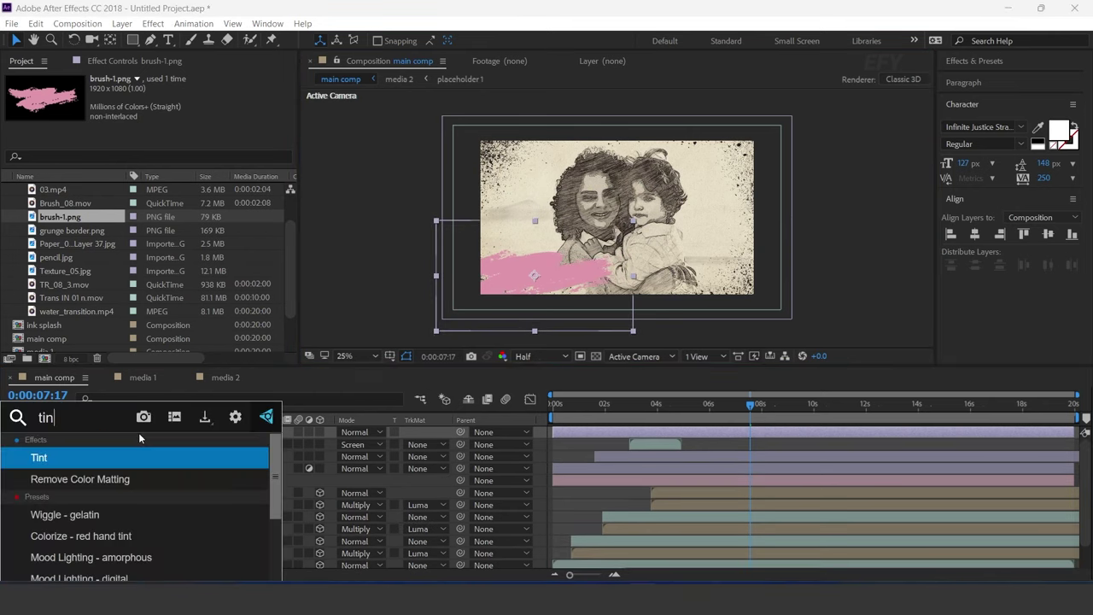
key("Return")
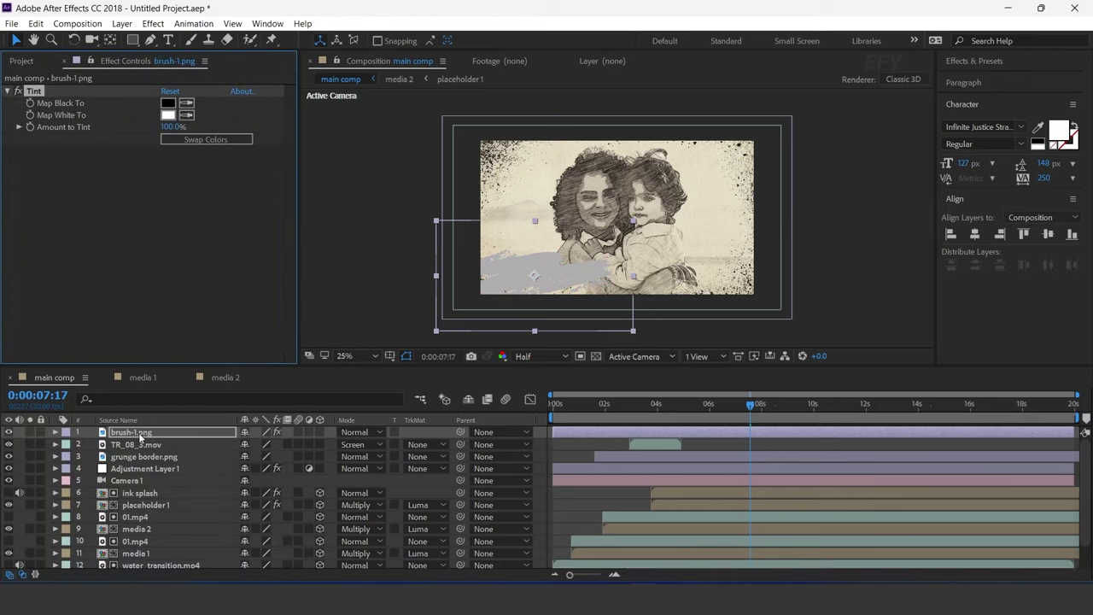
left_click(373, 432)
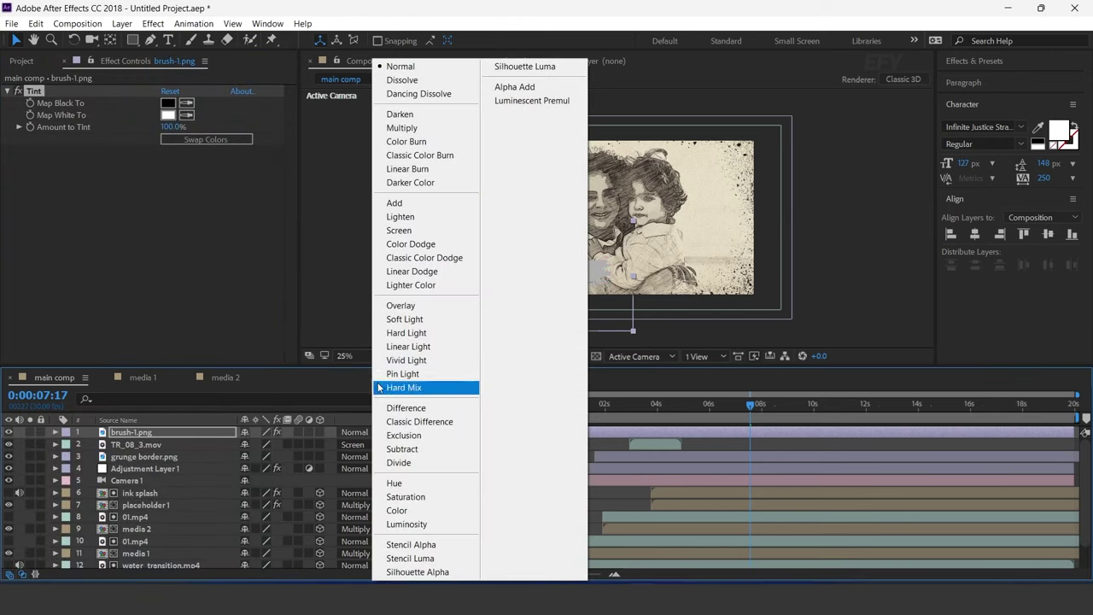
left_click(405, 127)
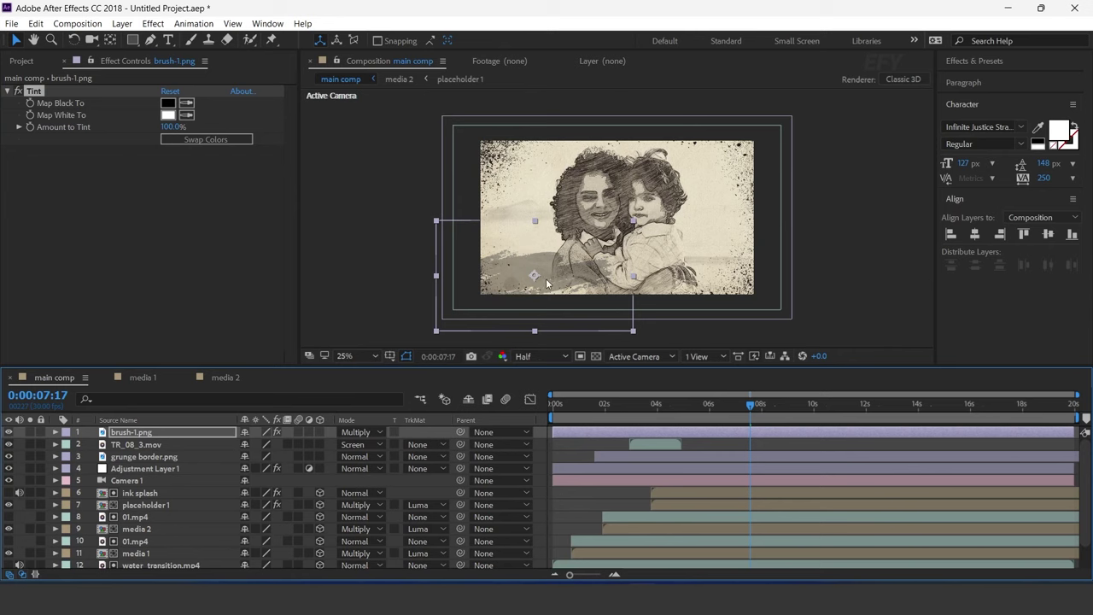
key("ctrl+shift+a")
left_click(29, 61)
scroll(75, 335, "down", 3)
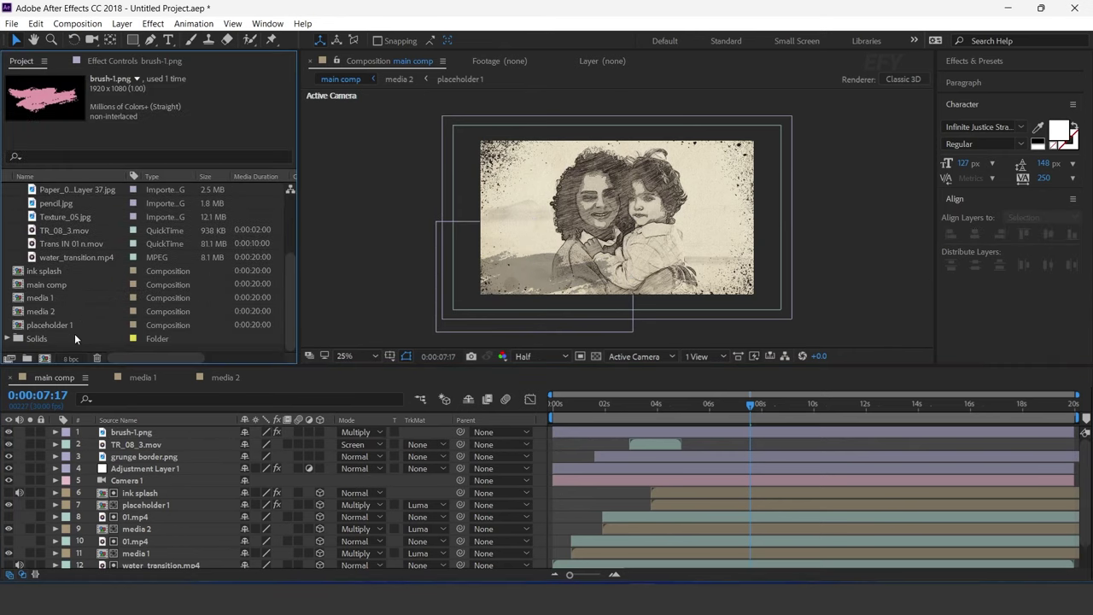
left_click(45, 358)
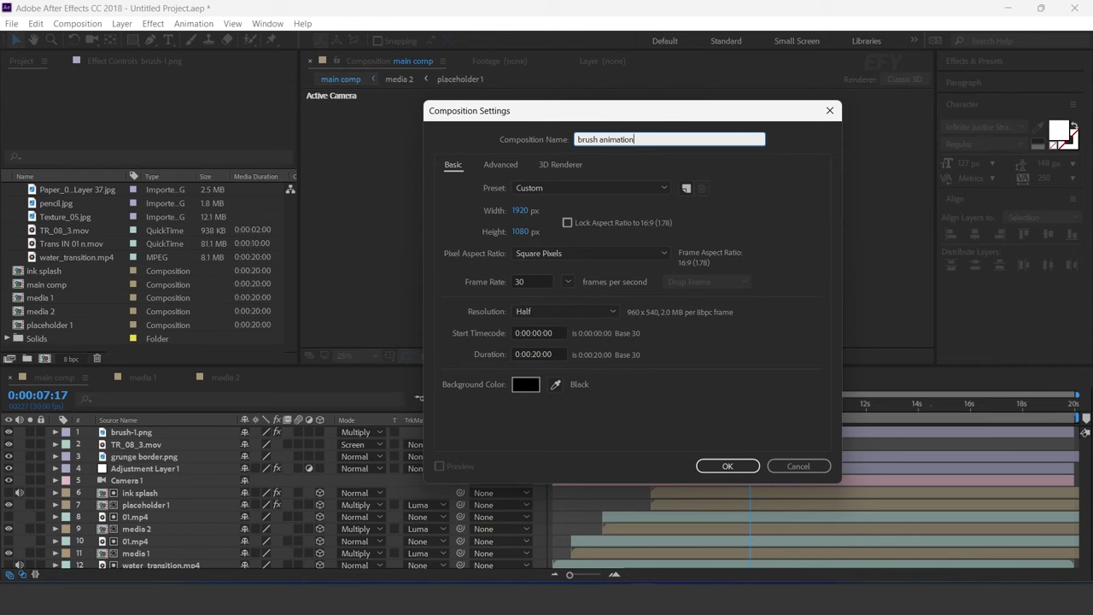
- Create the brush animation comp and add the 01.mp4 clip to it
key("Return")
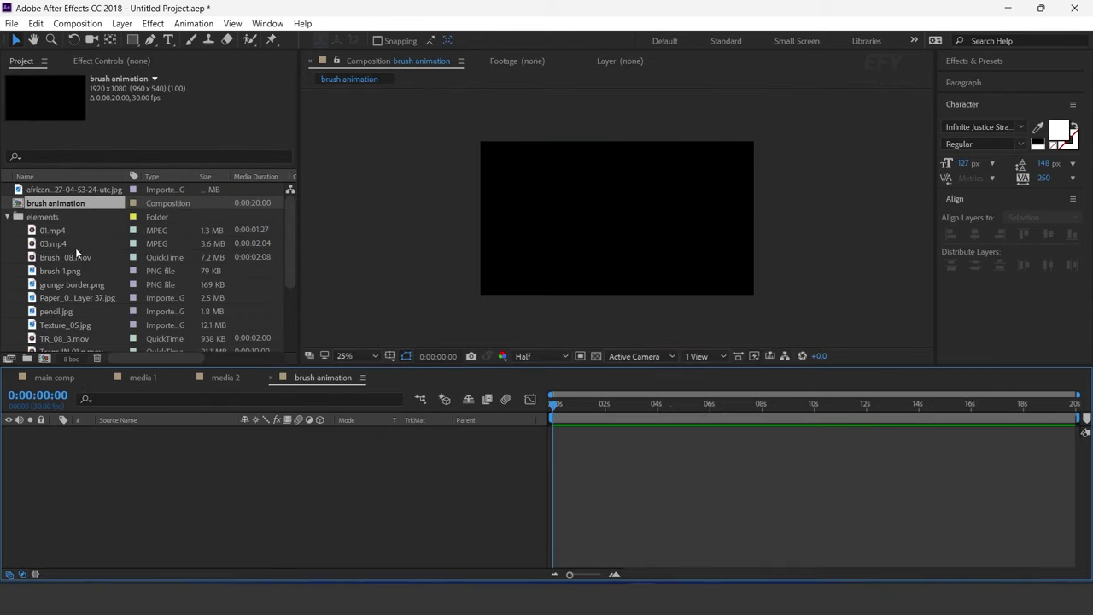
left_click(52, 231)
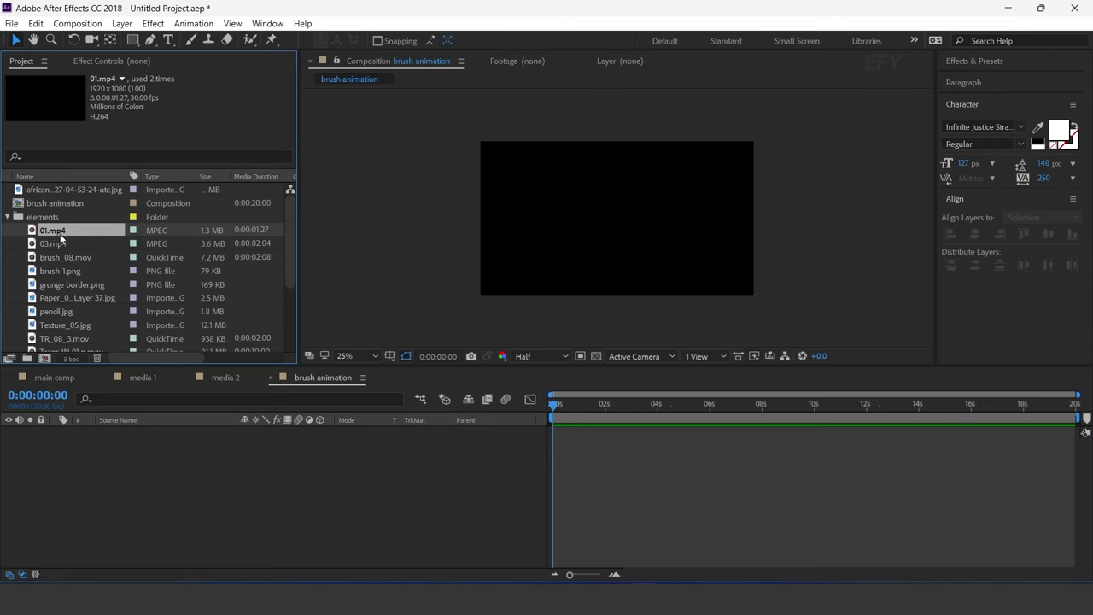
left_click_drag(156, 385, 183, 484)
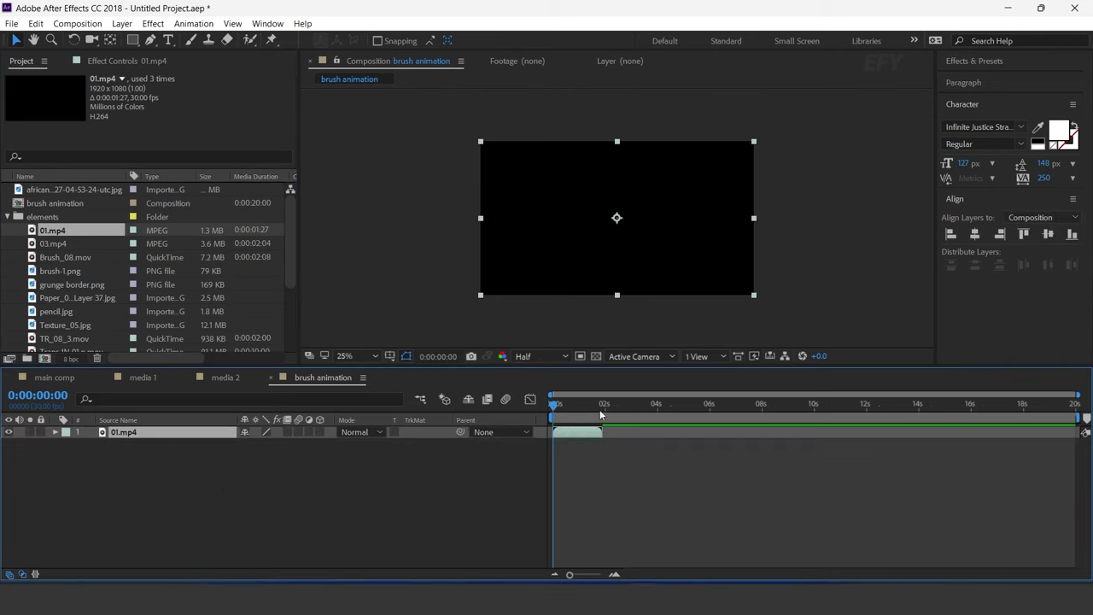
- Enable time remapping on 01.mp4, stretch it to the full 20 seconds, and preview
left_click(573, 403)
right_click(585, 433)
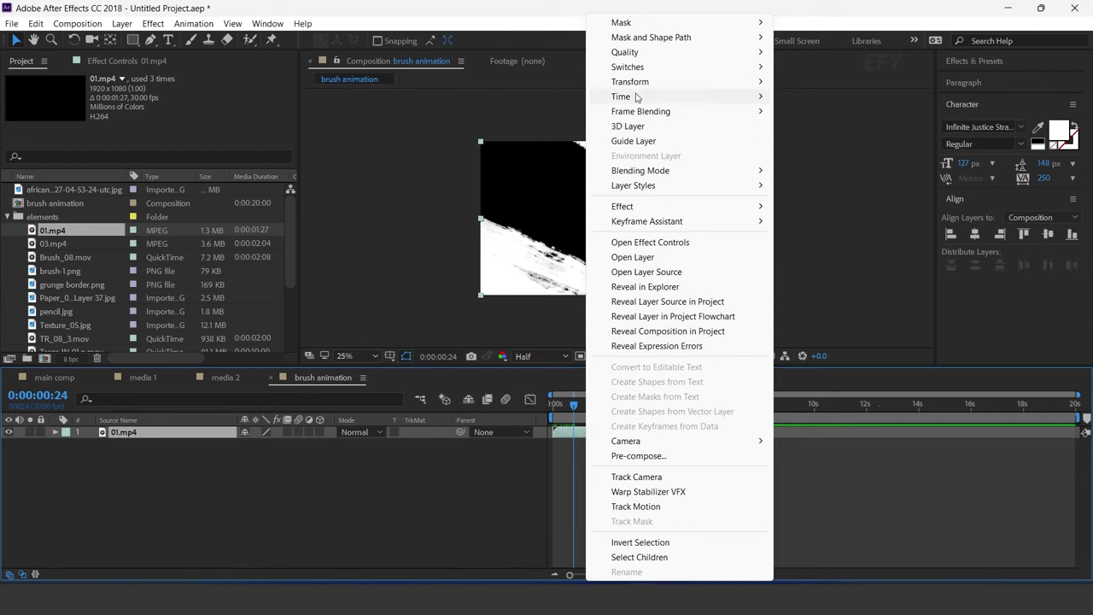
mouse_move(640, 96)
left_click(841, 98)
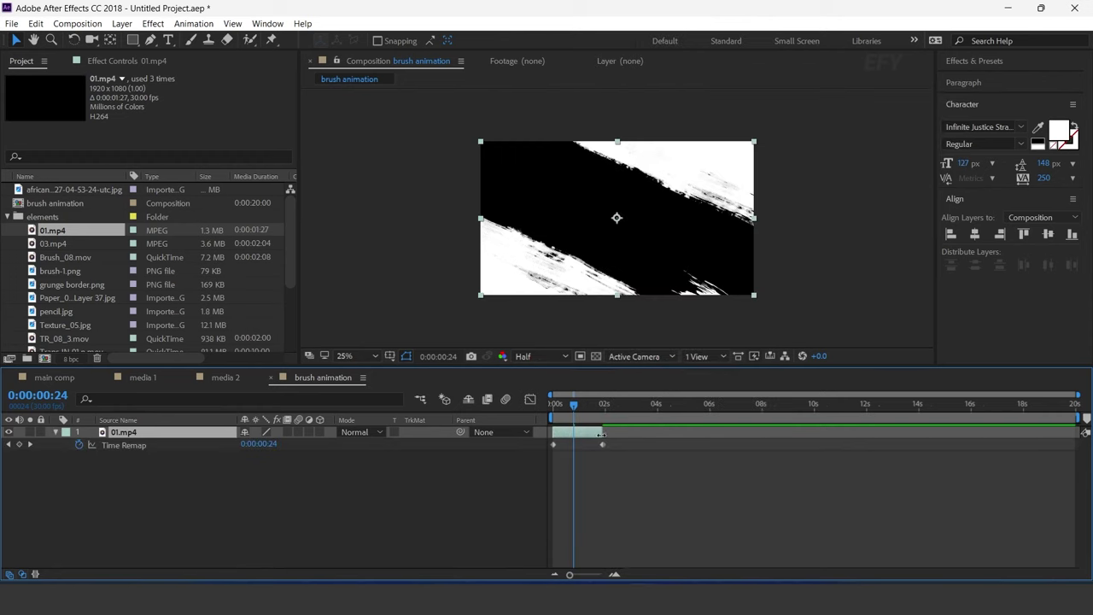
left_click_drag(601, 434, 1073, 433)
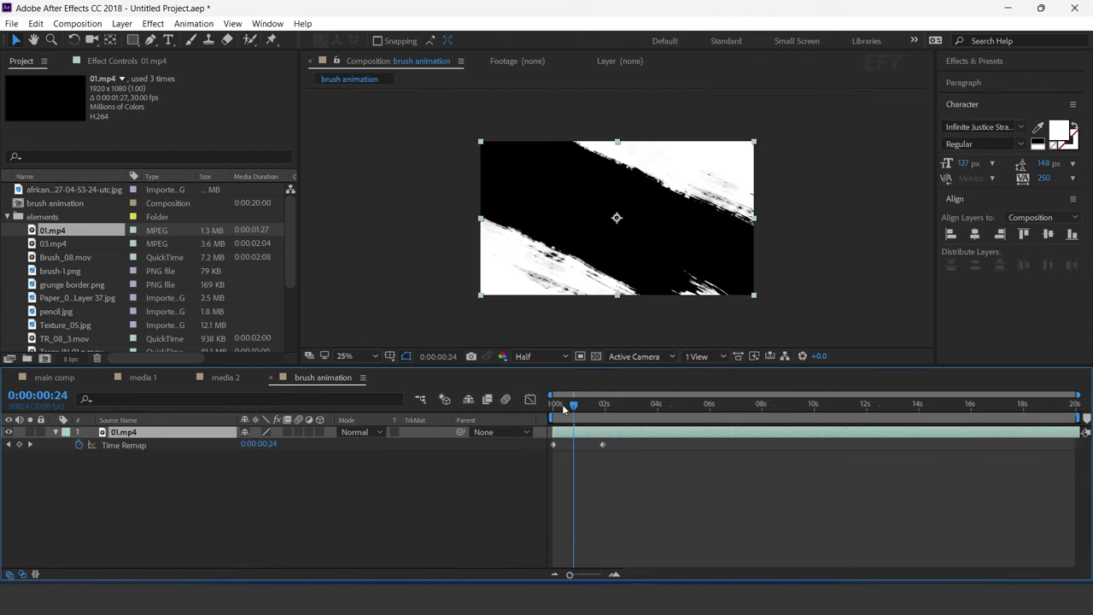
left_click_drag(563, 410, 553, 410)
key("space")
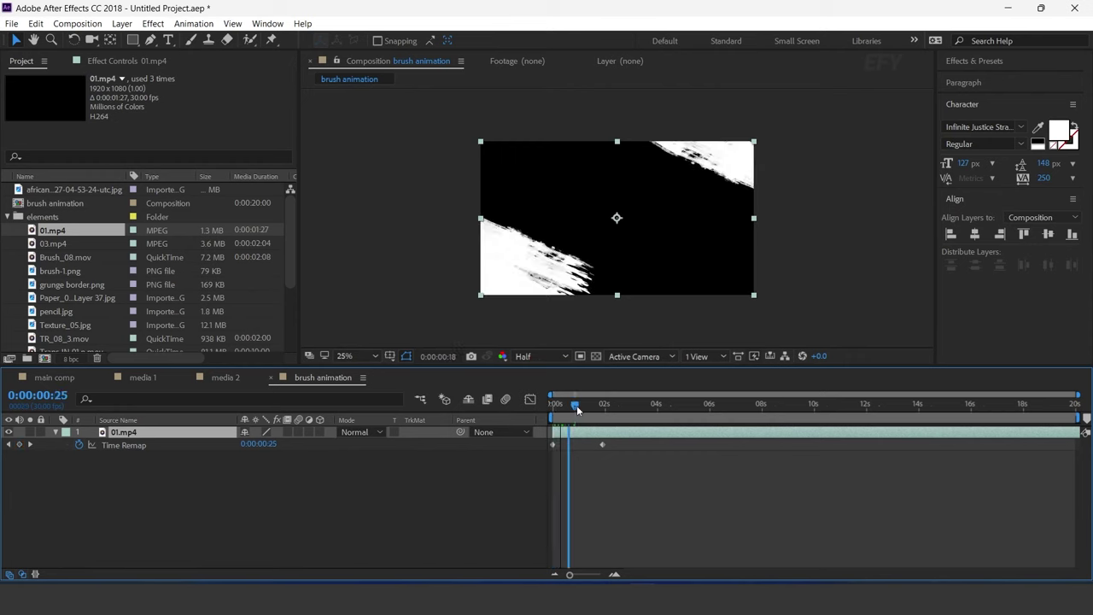
left_click(401, 495)
left_click(54, 377)
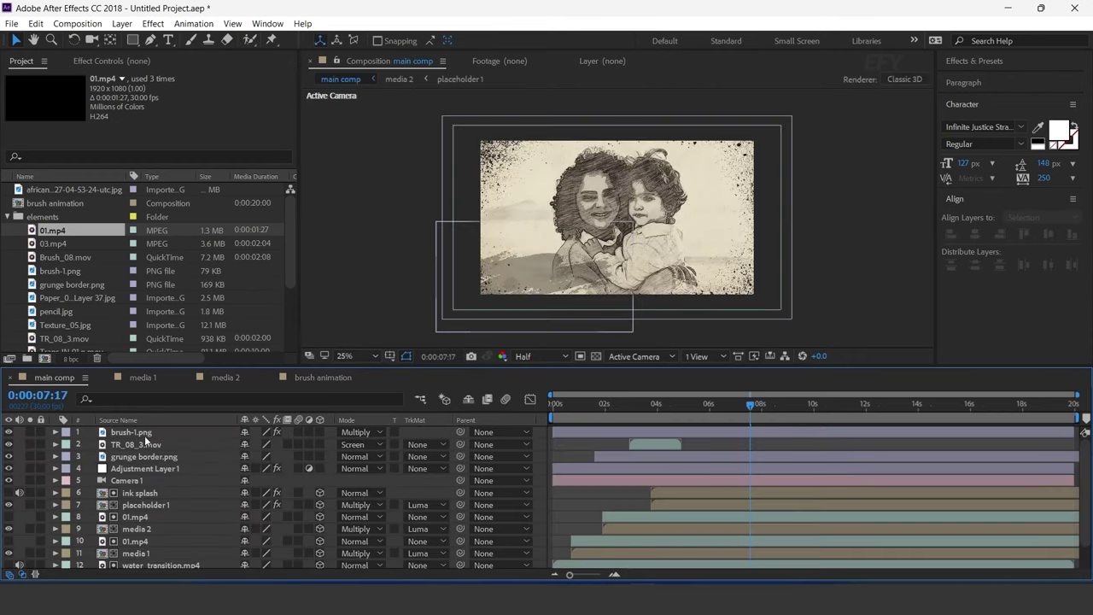
- Add the brush animation comp above brush-1.png and set it as its Luma Matte
left_click(8, 217)
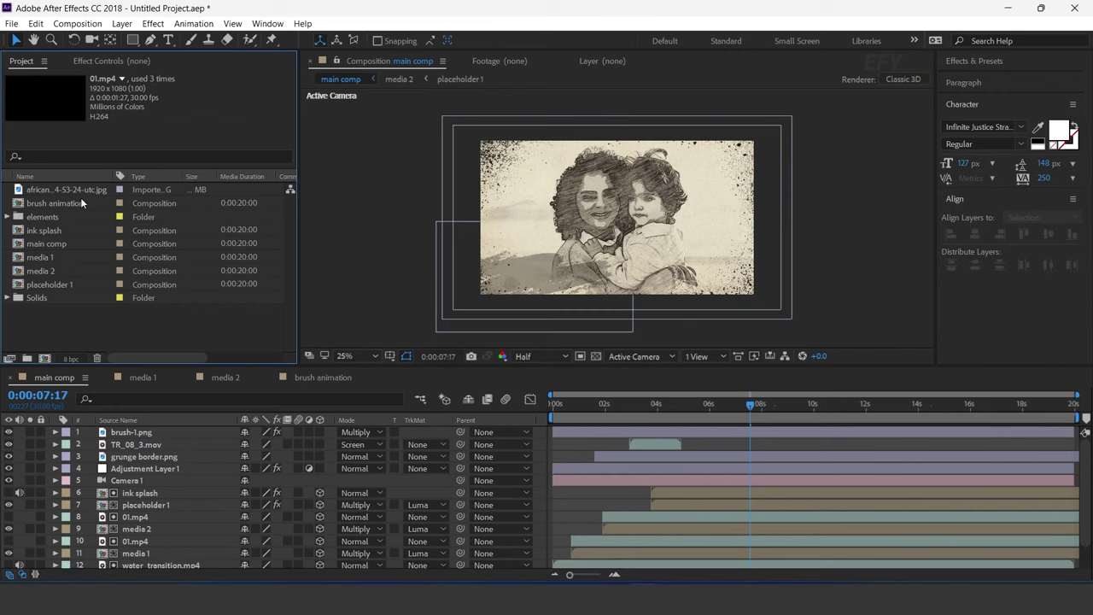
mouse_move(81, 202)
left_mouse_down()
mouse_move(26, 206)
mouse_move(132, 436)
left_mouse_up()
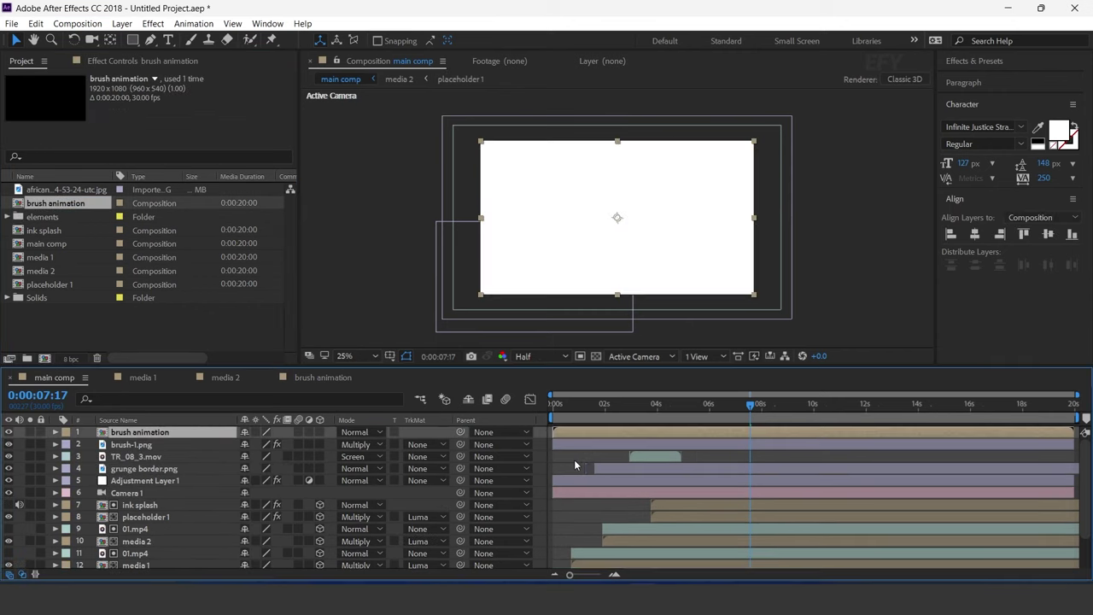
left_click(128, 446)
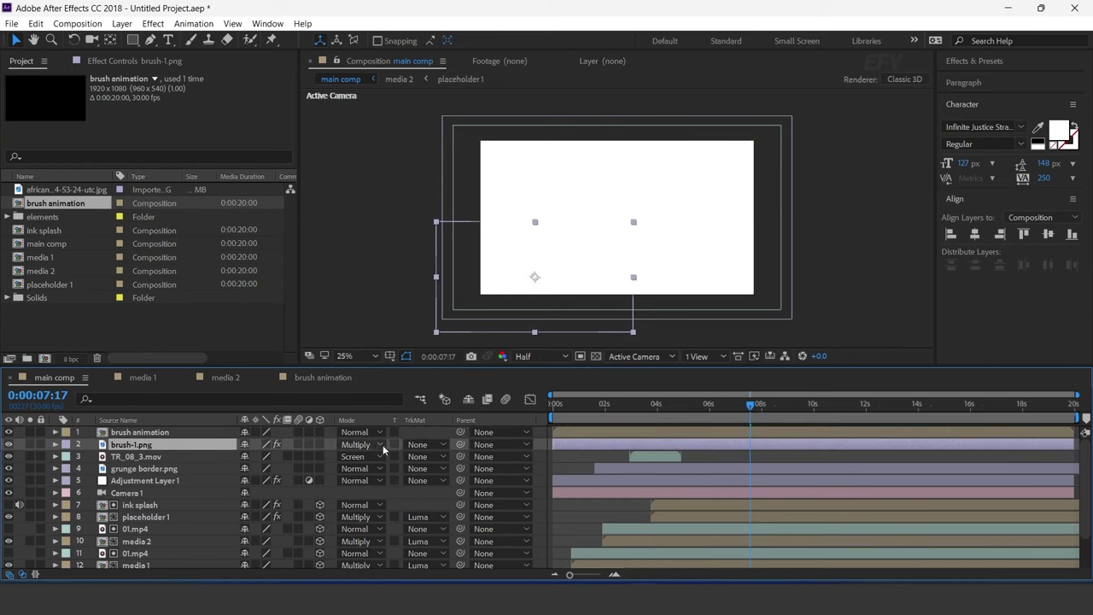
left_click(416, 445)
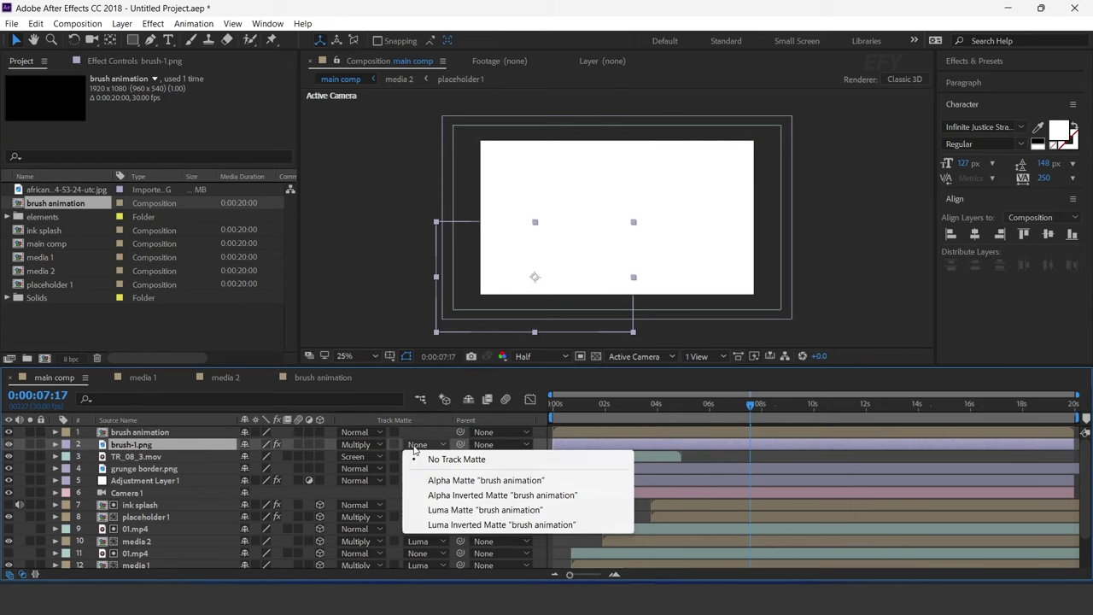
left_click(462, 510)
- Shift the brush animation and brush-1.png layers to start near 4 seconds
left_click_drag(555, 405, 573, 405)
left_click(602, 432)
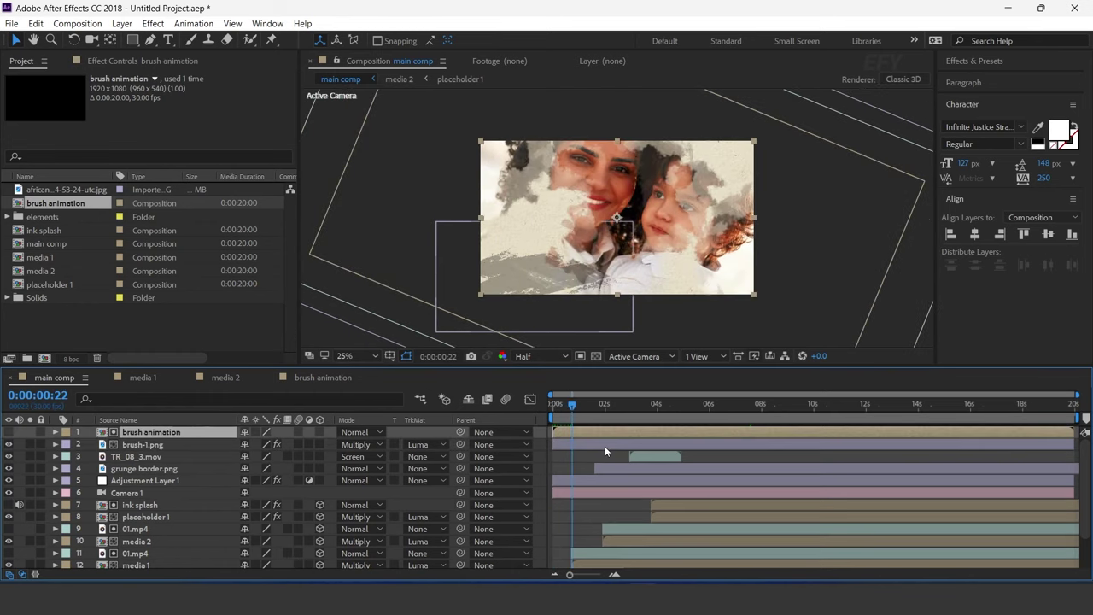
left_click_drag(634, 445, 693, 445)
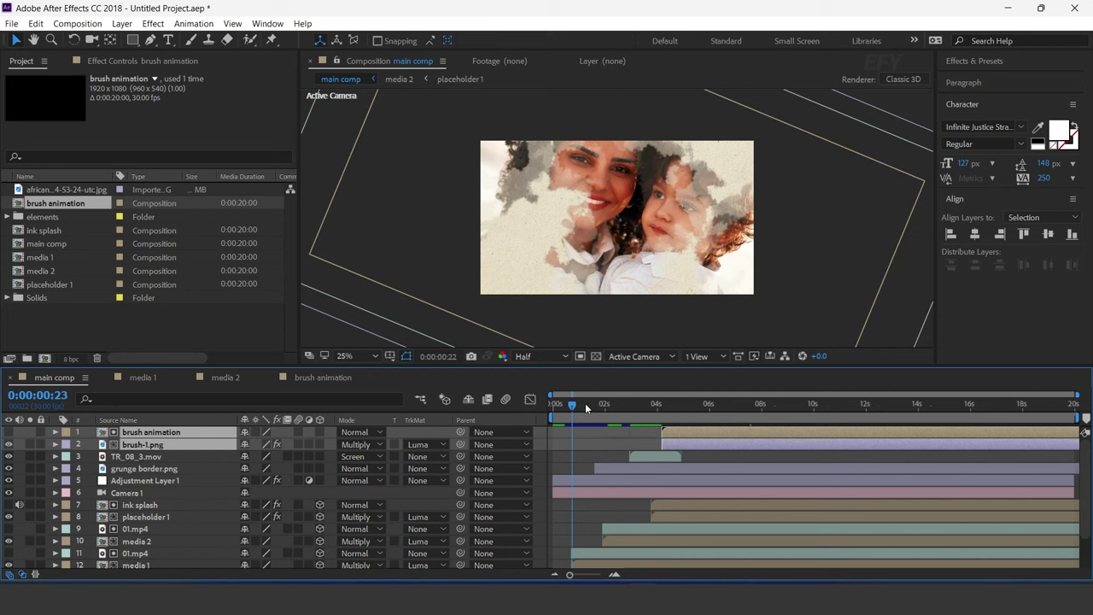
left_click_drag(584, 403, 671, 417)
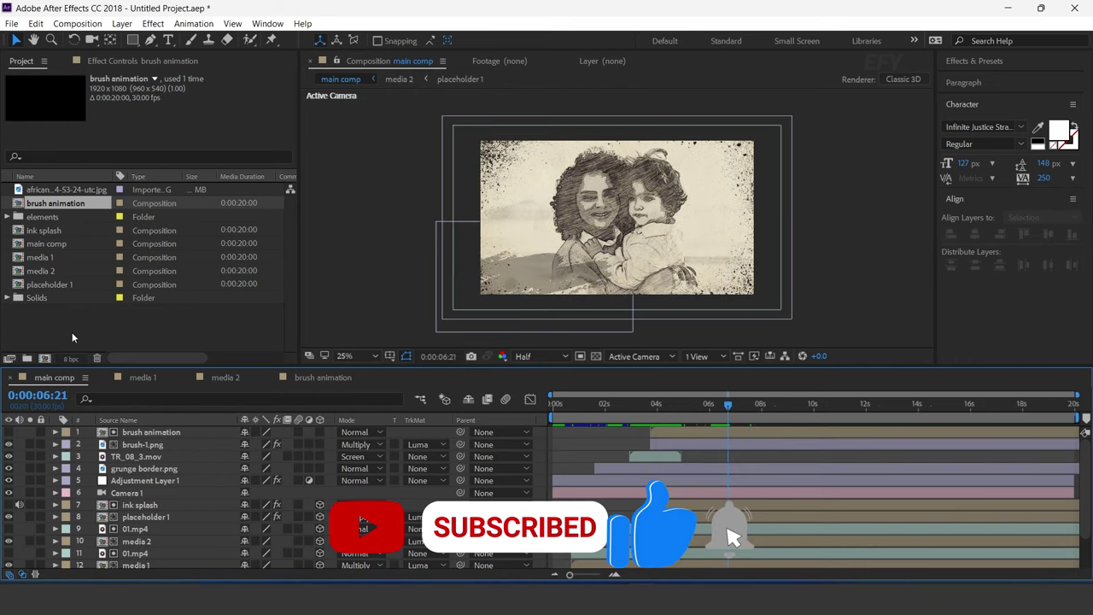
left_click(126, 332)
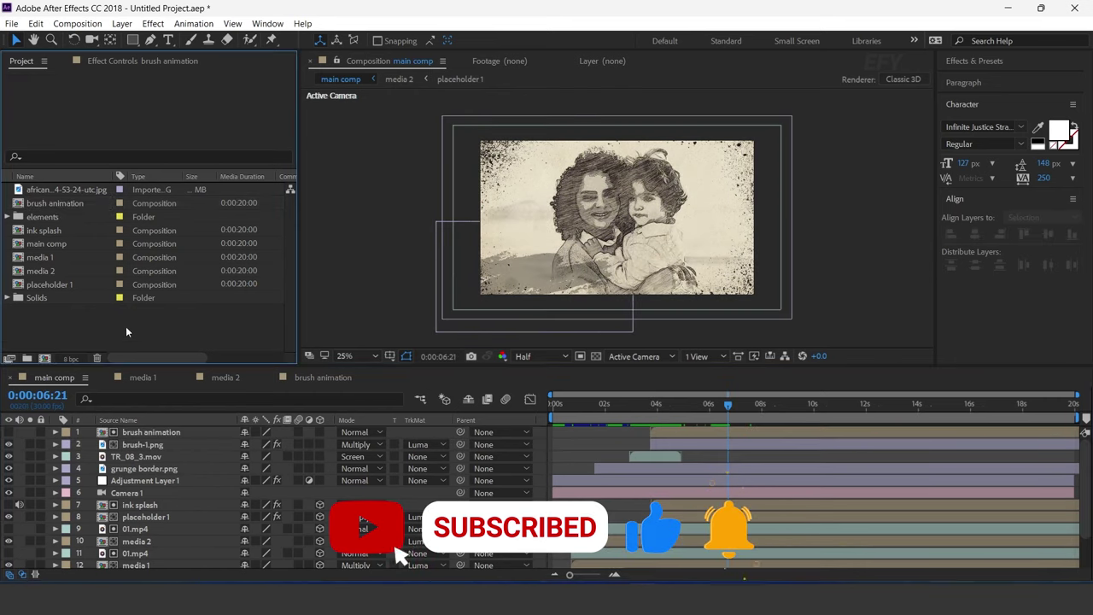
- Create a new composition named 'text'
key("ctrl+n")
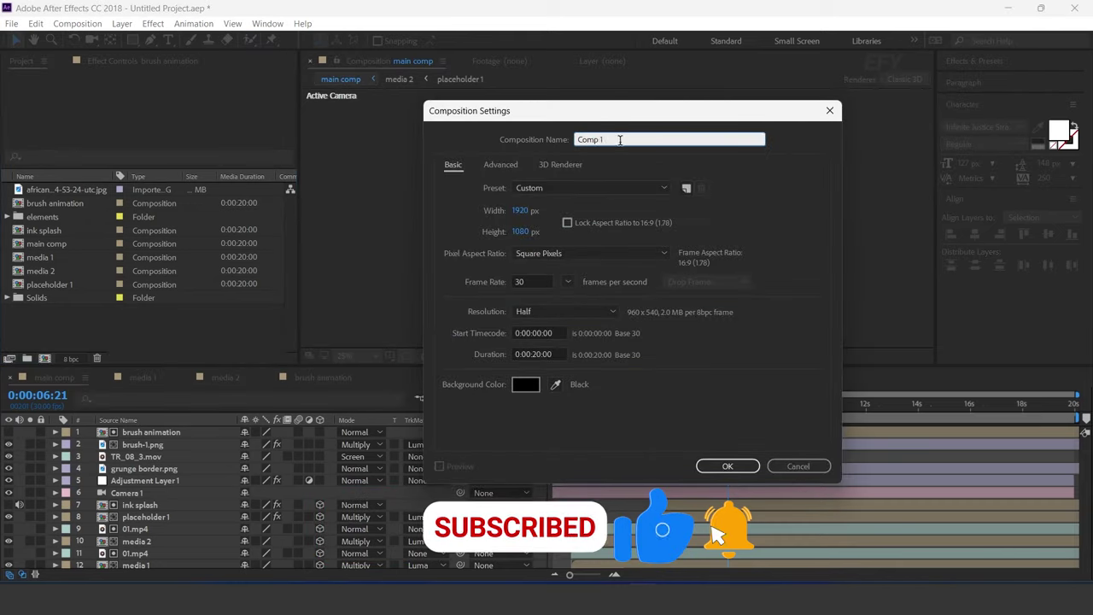
left_click_drag(620, 140, 507, 150)
key("BackSpace")
type("text")
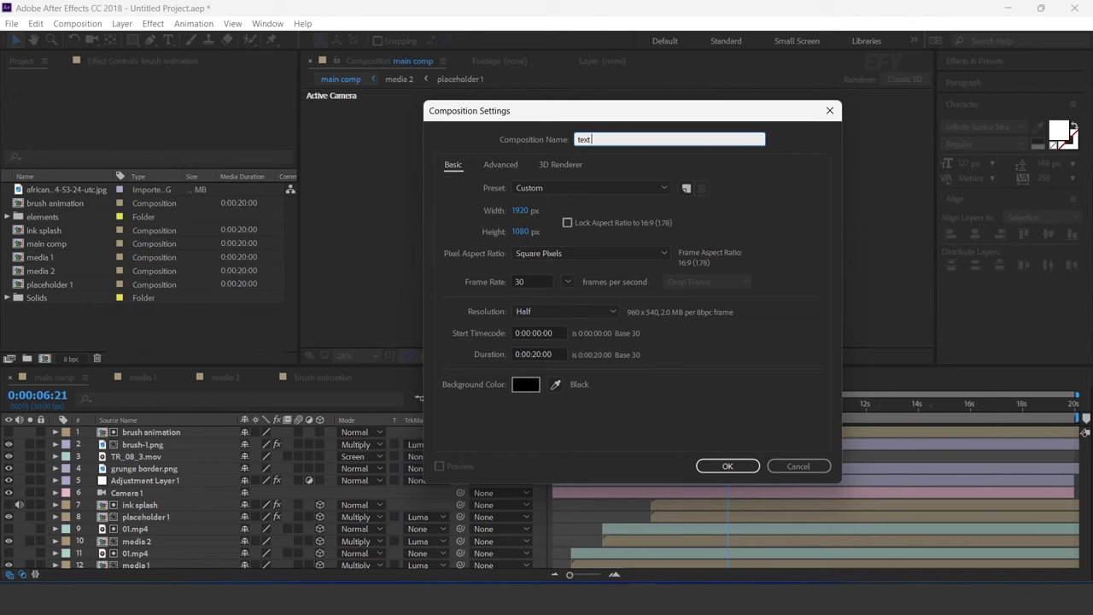
key("Return")
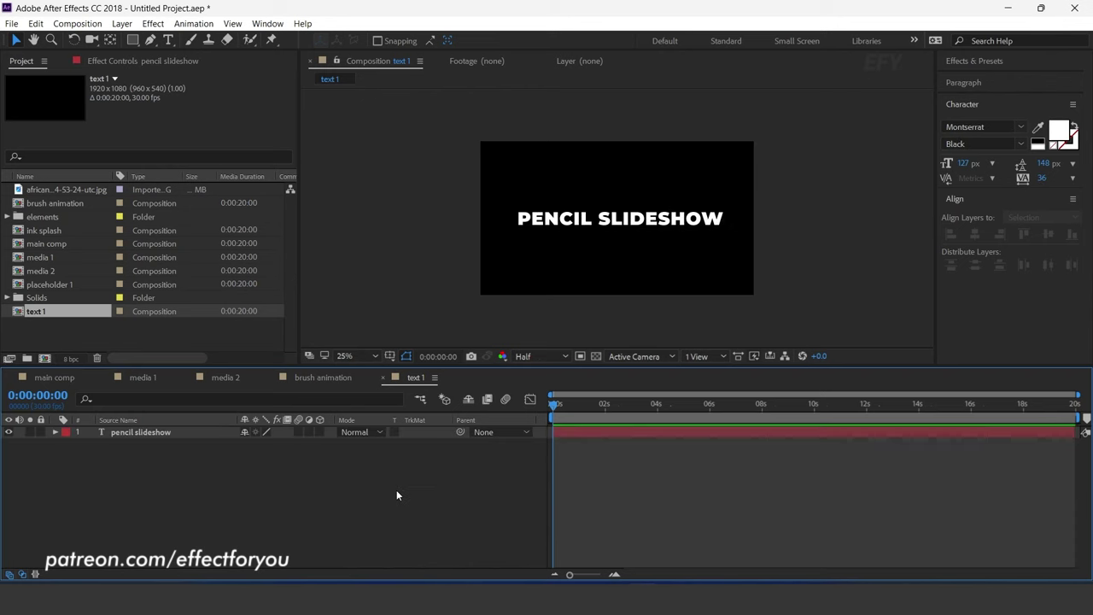
- Put Texture_05.jpg above the PENCIL SLIDESHOW text and set the text to Luma Inverted Matte
left_click(38, 218)
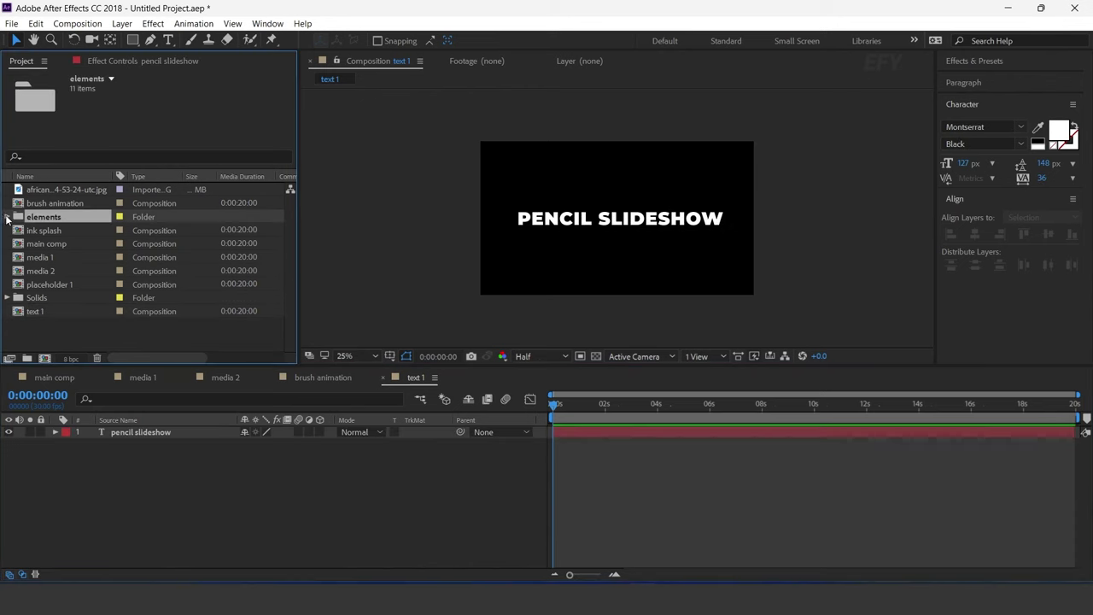
left_click(7, 218)
left_click(34, 298)
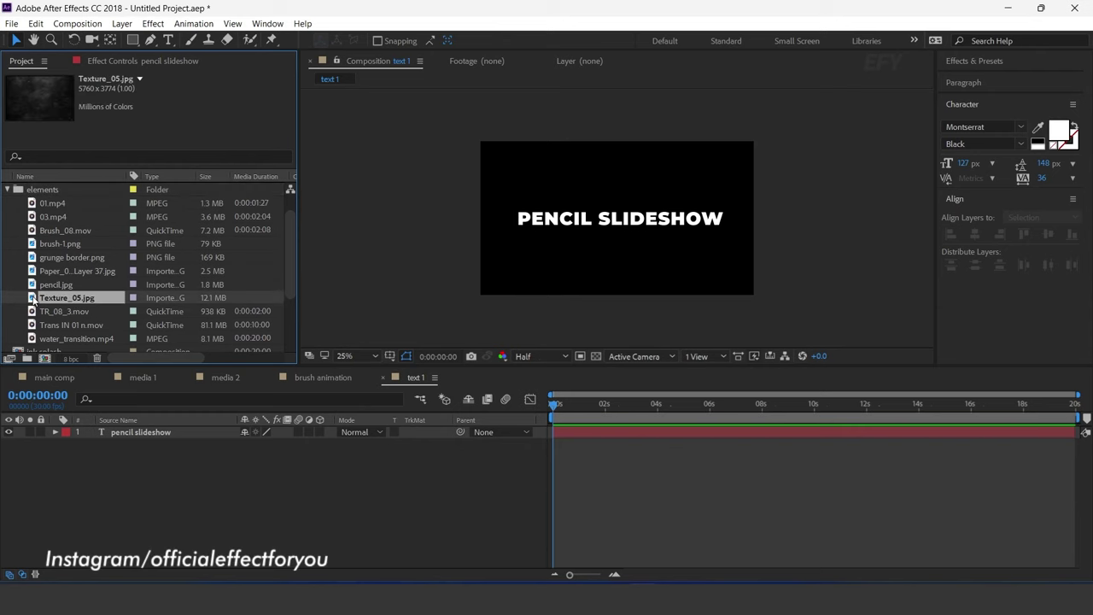
mouse_move(32, 298)
left_mouse_down()
mouse_move(120, 426)
mouse_move(162, 436)
left_mouse_up()
left_click(162, 445)
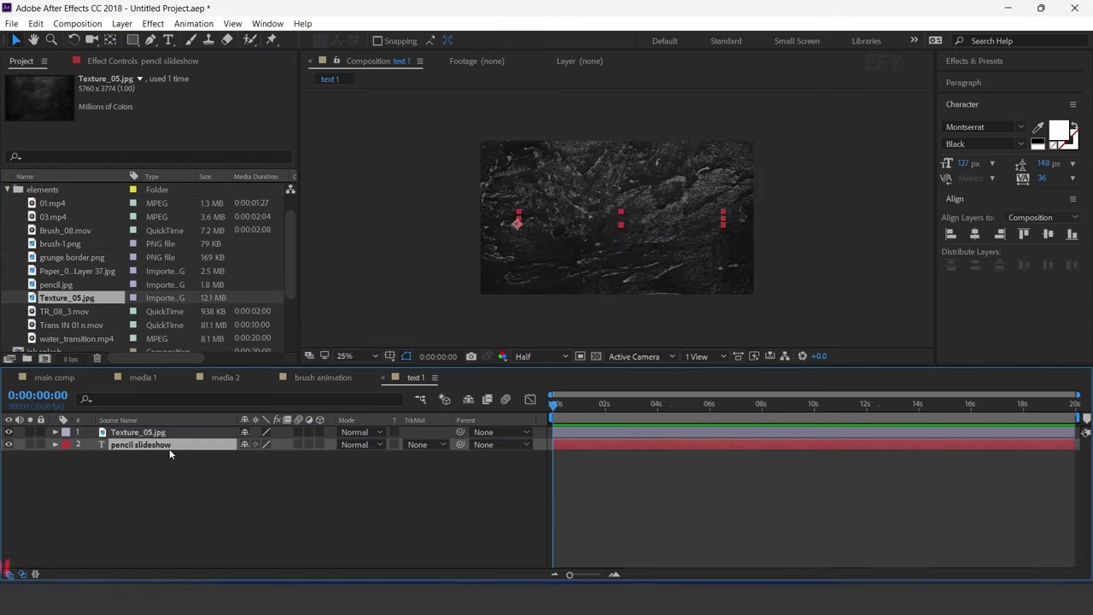
left_click(402, 445)
left_click(454, 525)
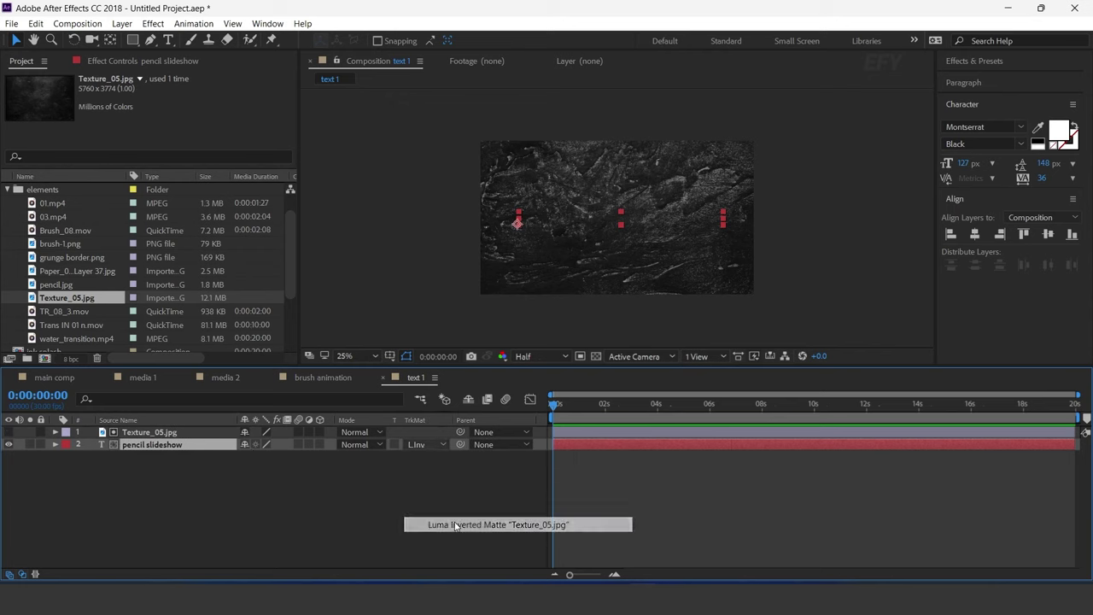
- Close the text 1 comp and collapse the elements folder
scroll(640, 223, "up", 4)
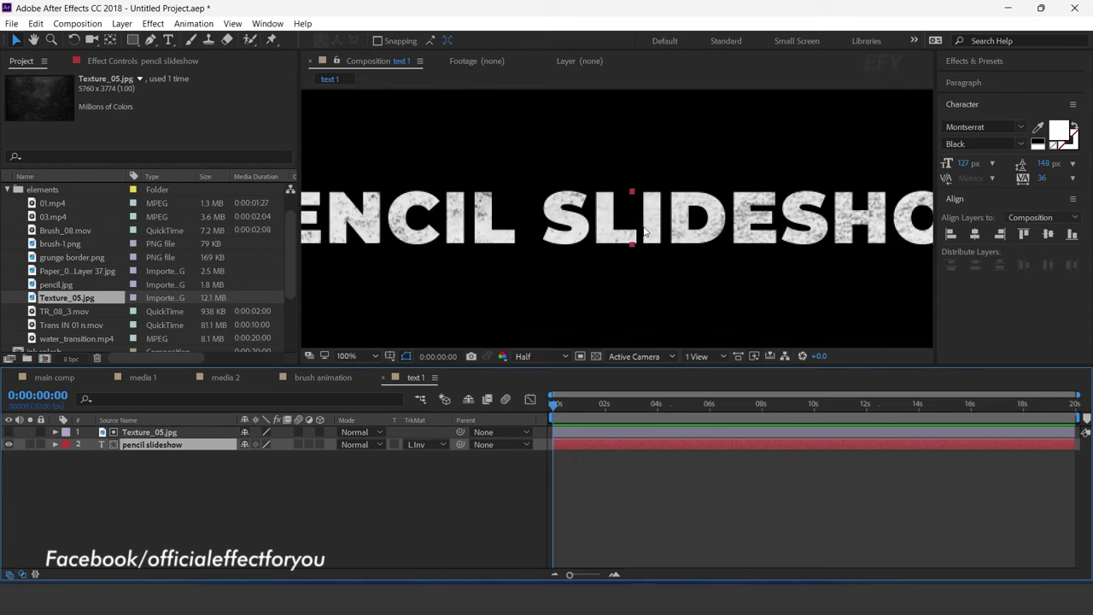
scroll(841, 229, "down", 4)
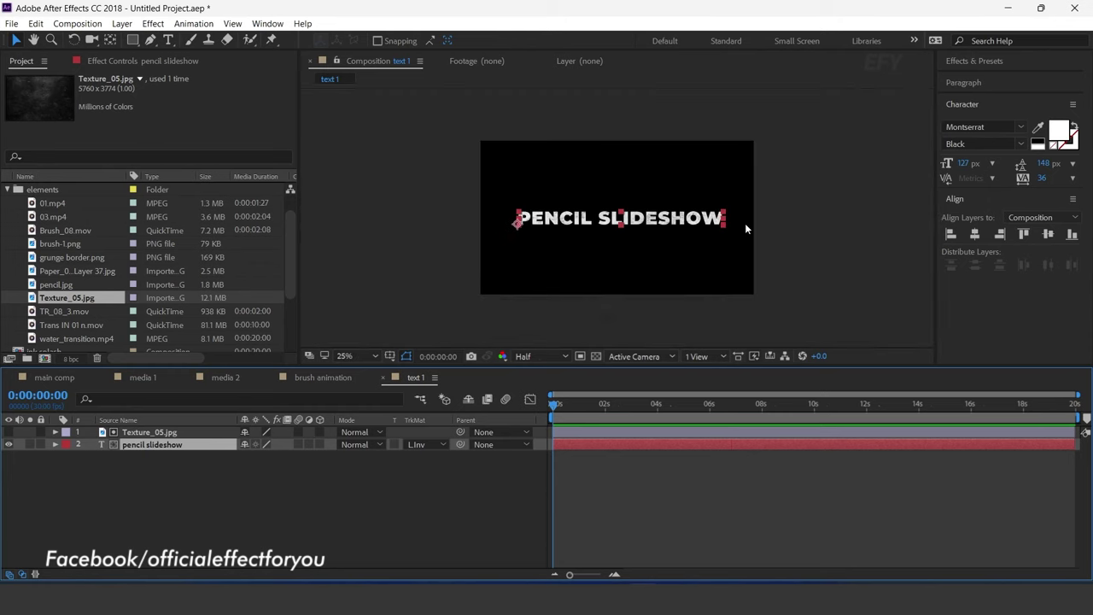
left_click(374, 488)
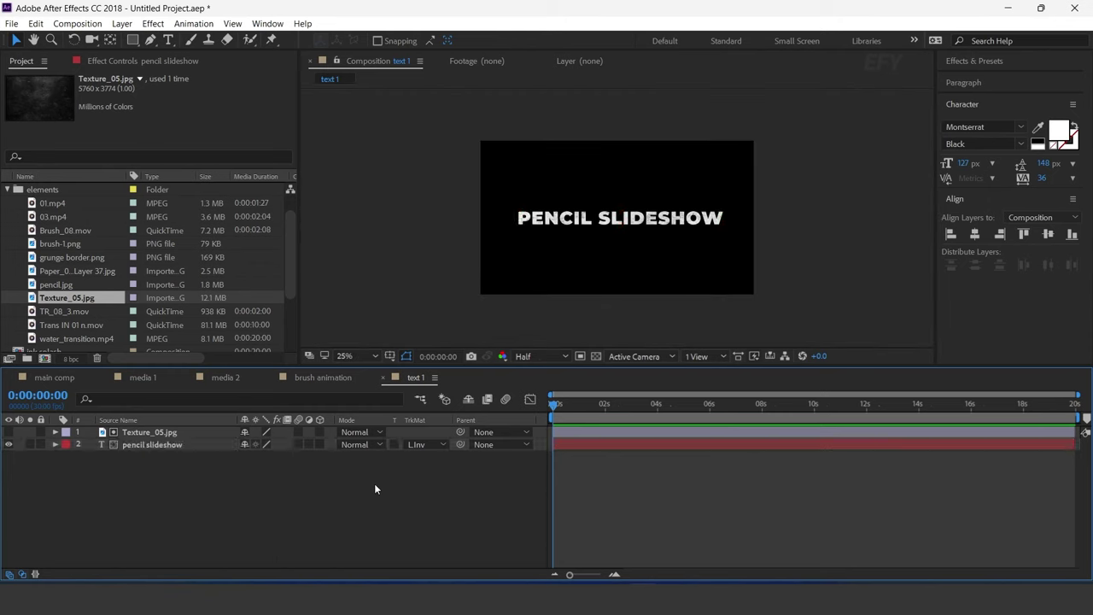
left_click(383, 376)
left_click(7, 189)
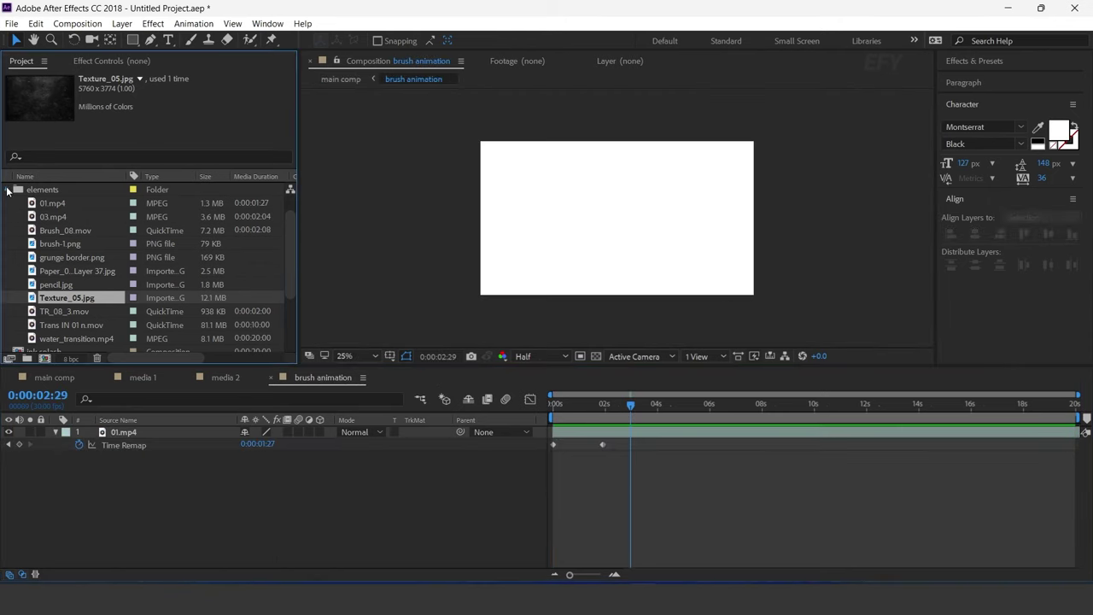
left_click(44, 358)
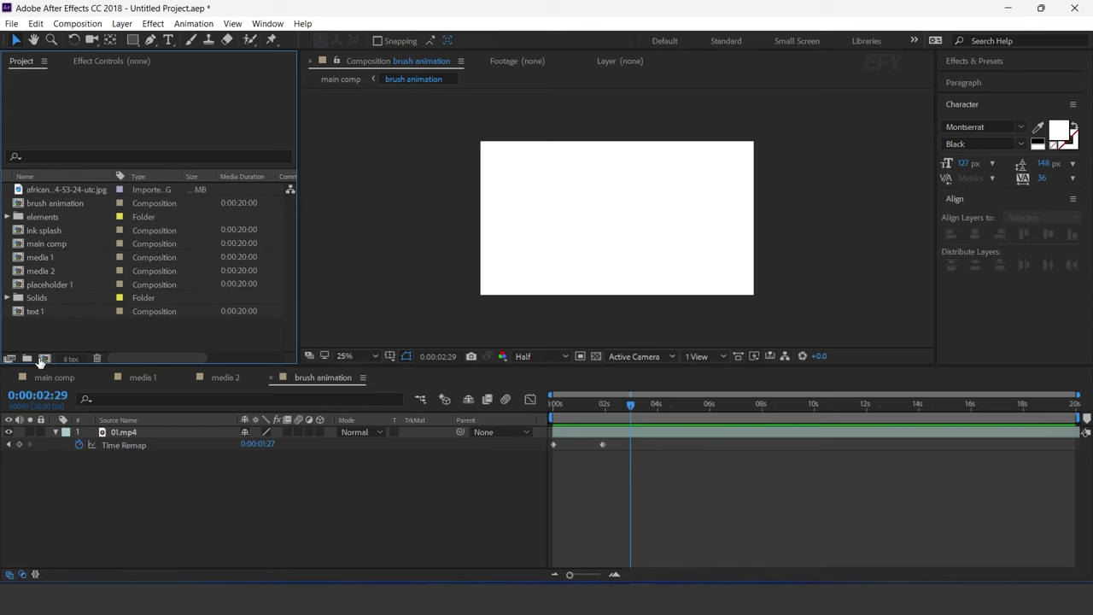
- Name the new comp 'text brush animation' and add Brush_08.mov to it
double_click(593, 139)
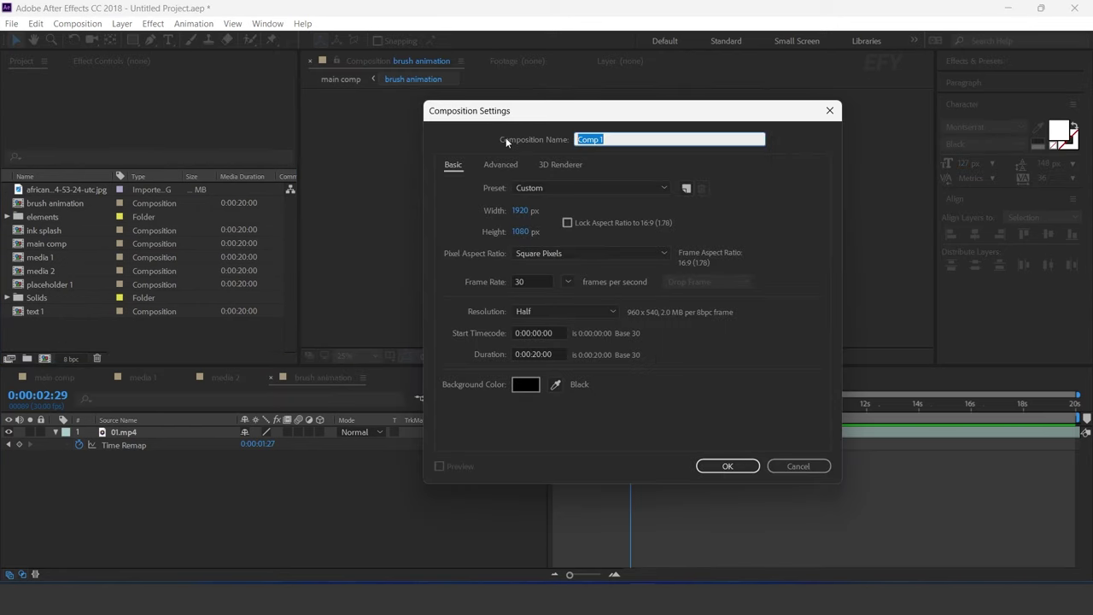
type("text brush animation")
key("Return")
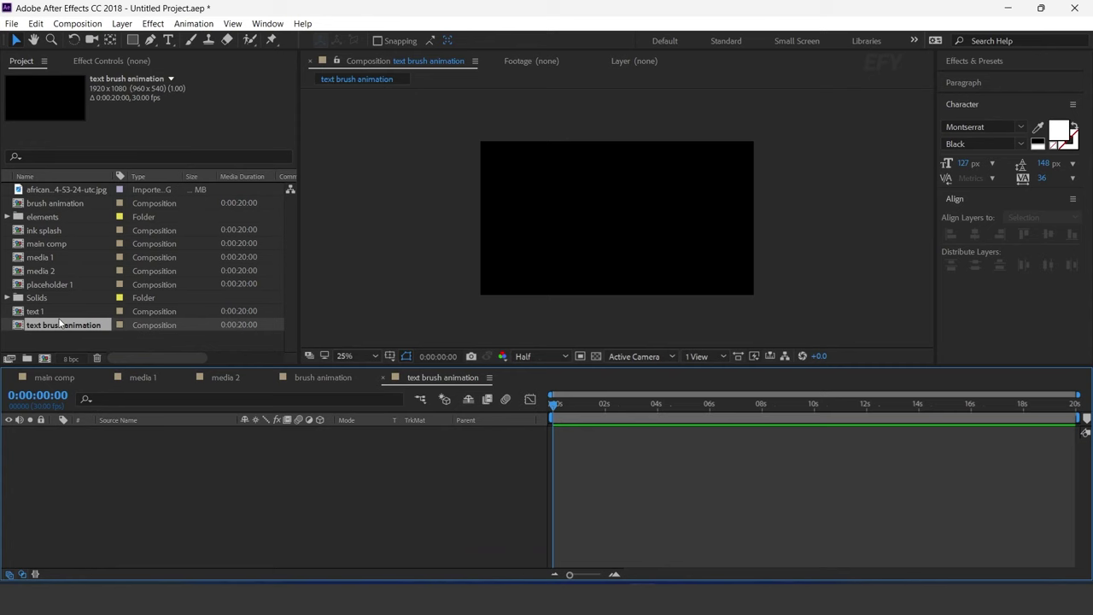
left_click(7, 216)
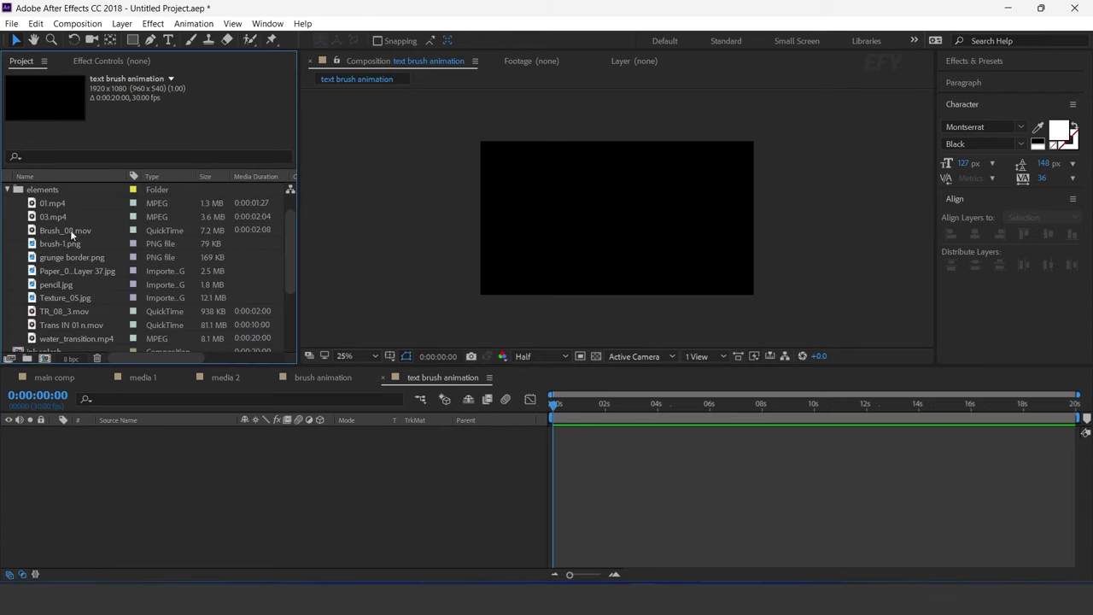
left_click(70, 229)
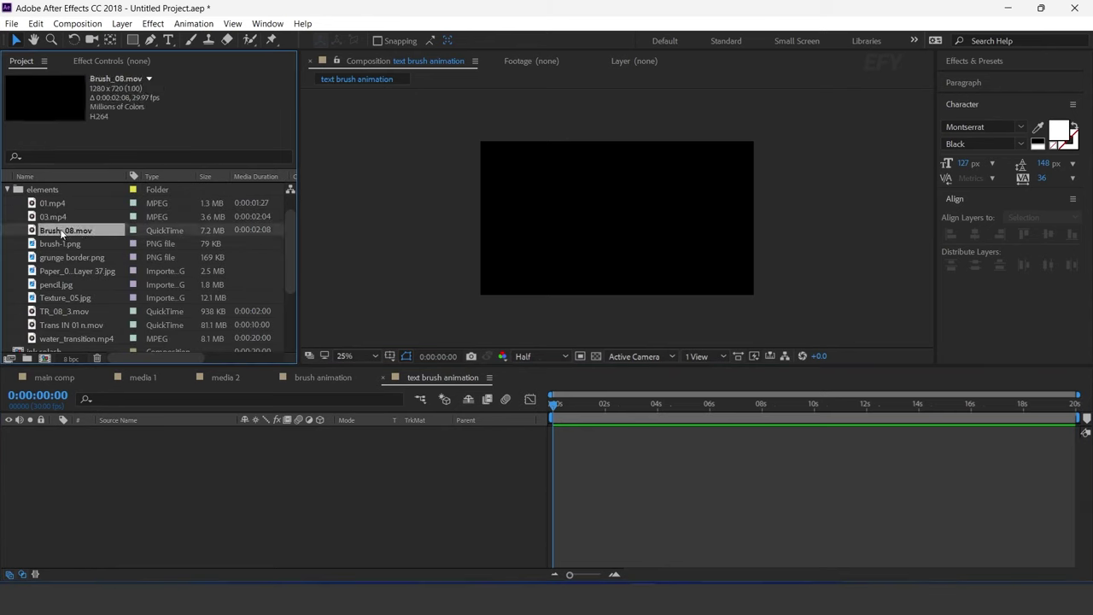
left_click_drag(55, 229, 435, 452)
- Time-remap Brush_08.mov, extend it to about 16.5 seconds, and shift the stroke slightly left
left_click_drag(561, 405, 582, 405)
right_click(593, 433)
mouse_move(648, 99)
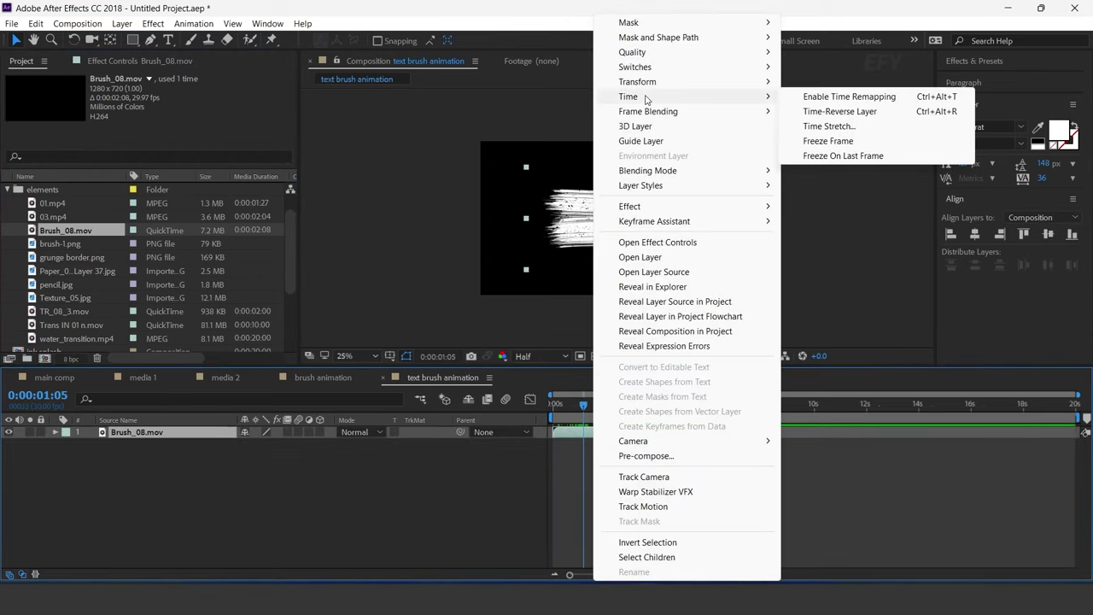
left_click(882, 100)
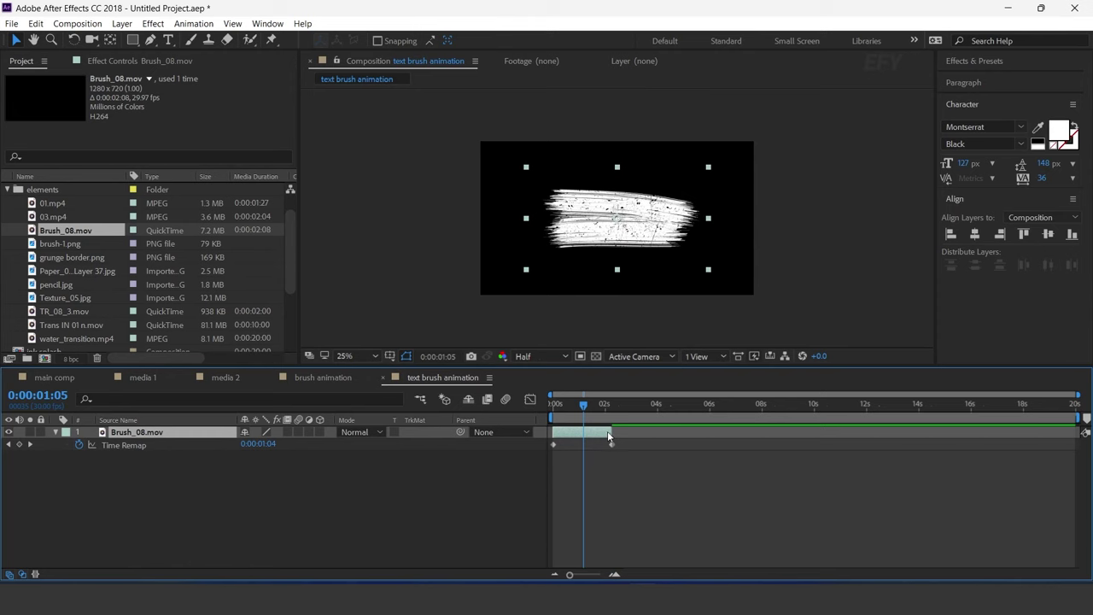
left_click_drag(612, 432, 984, 432)
left_click_drag(577, 409, 625, 404)
left_click_drag(611, 221, 577, 222)
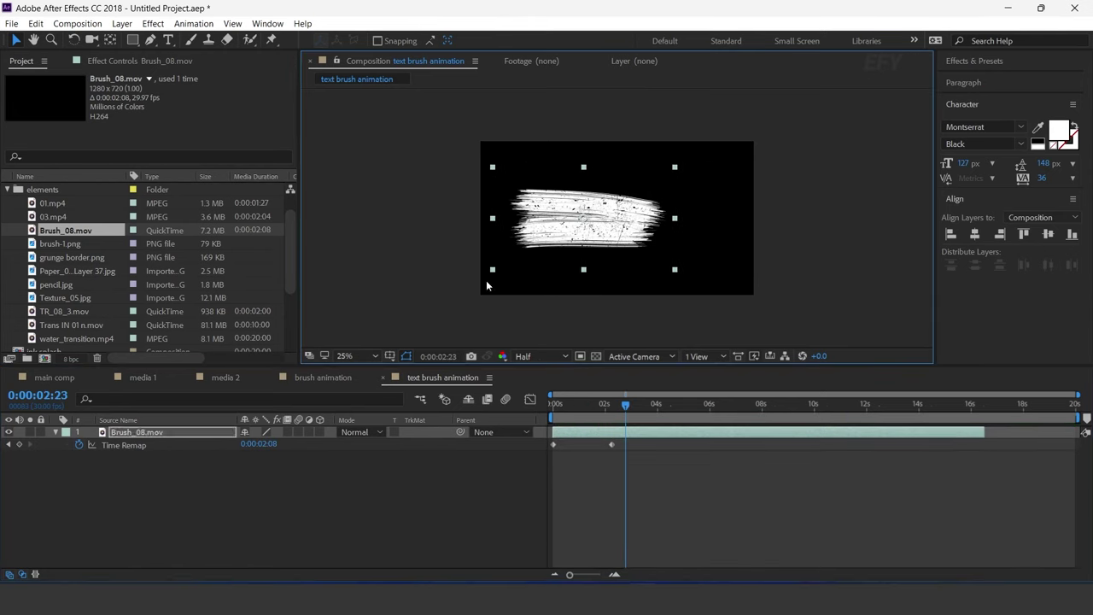
left_click(136, 432)
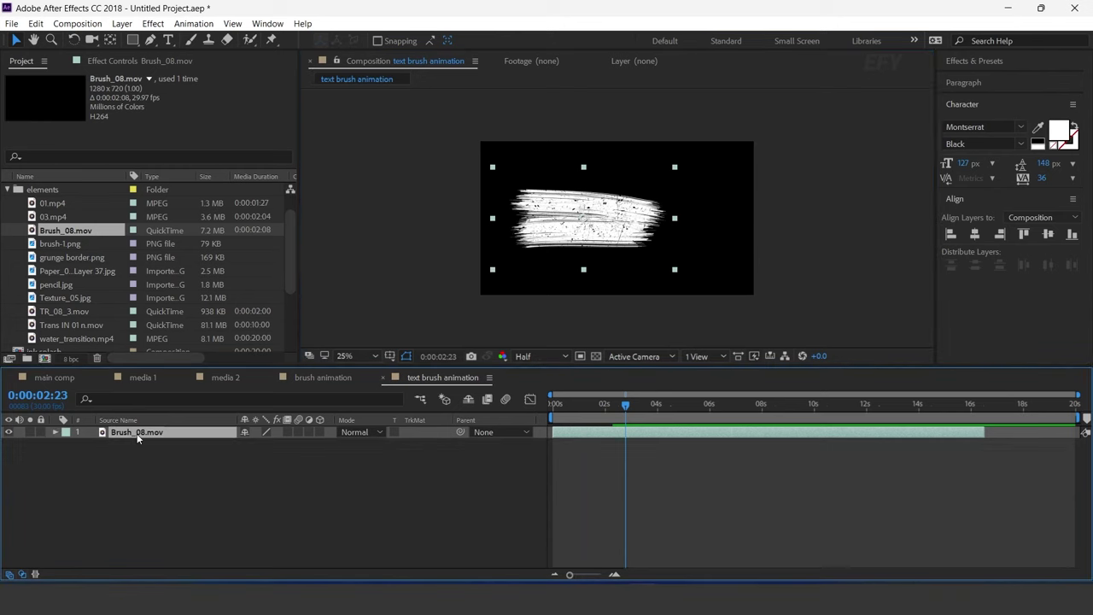
- Duplicate the brush layer, move the copy right, and blend it in Screen mode
key("ctrl+d")
left_click_drag(587, 226, 657, 224)
left_click(359, 432)
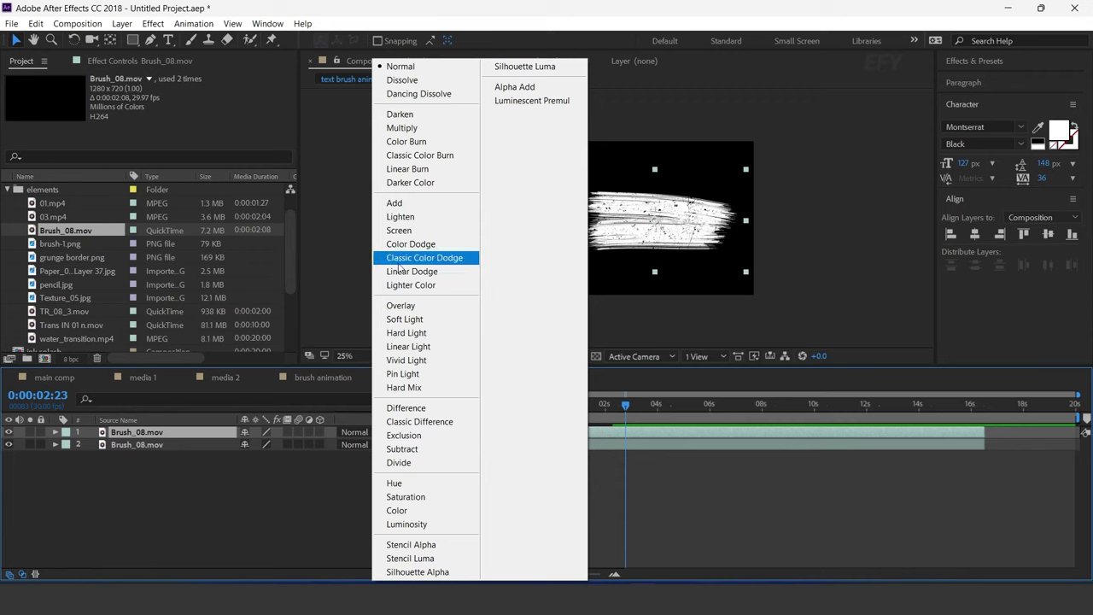
left_click(402, 230)
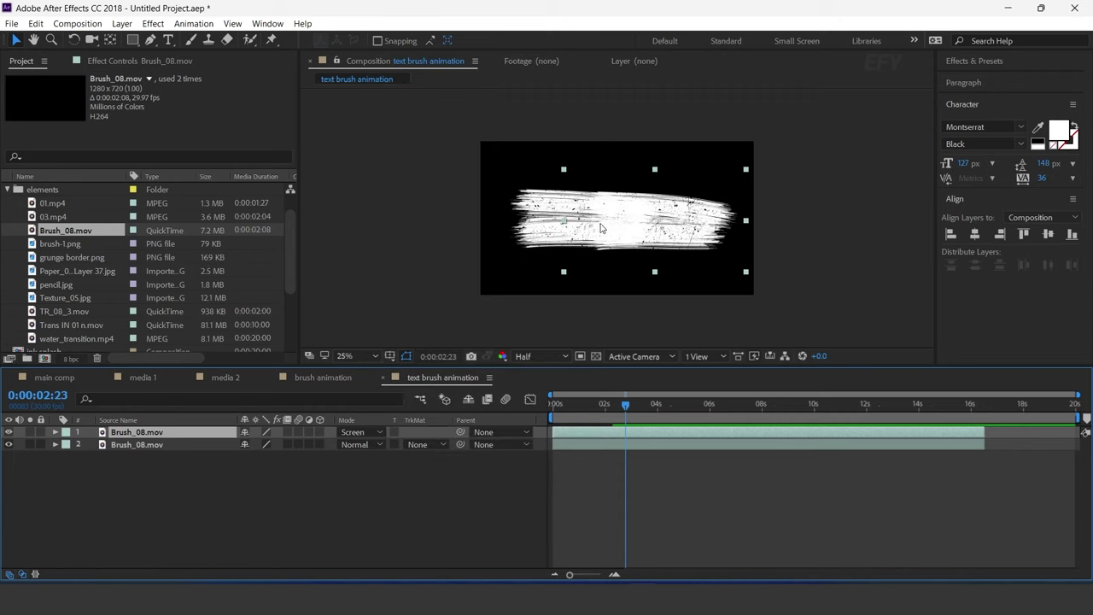
scroll(600, 228, "up", 2)
- Rotate the top brush copy to 183° so the strokes cross, then close the comp
left_click(137, 444)
left_click(158, 433)
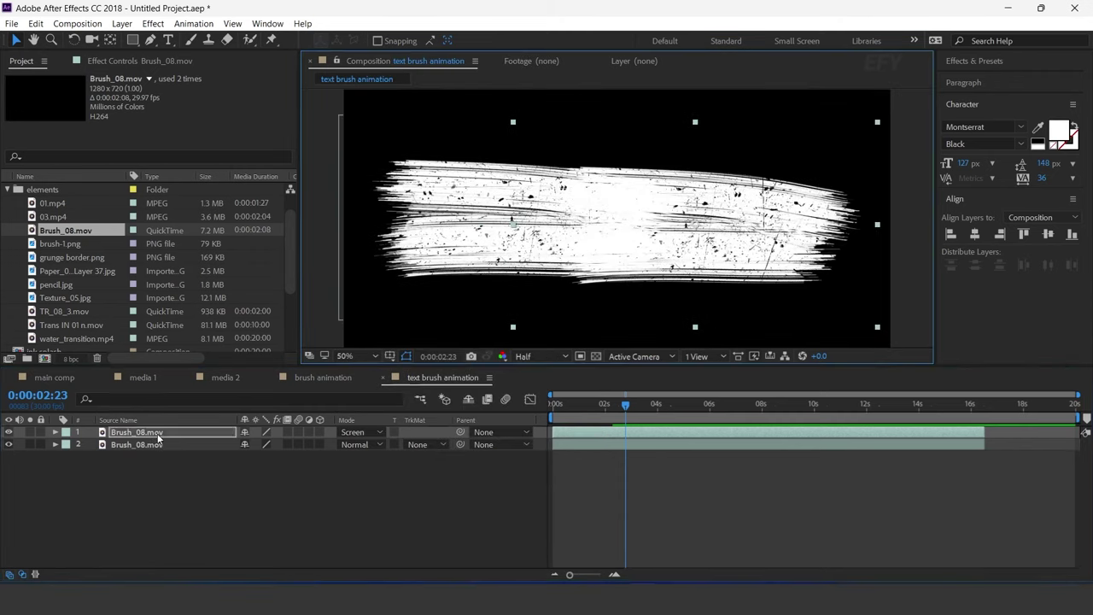
key("r")
mouse_move(259, 445)
left_mouse_down()
mouse_move(367, 445)
mouse_move(369, 431)
left_mouse_up()
left_click(773, 232)
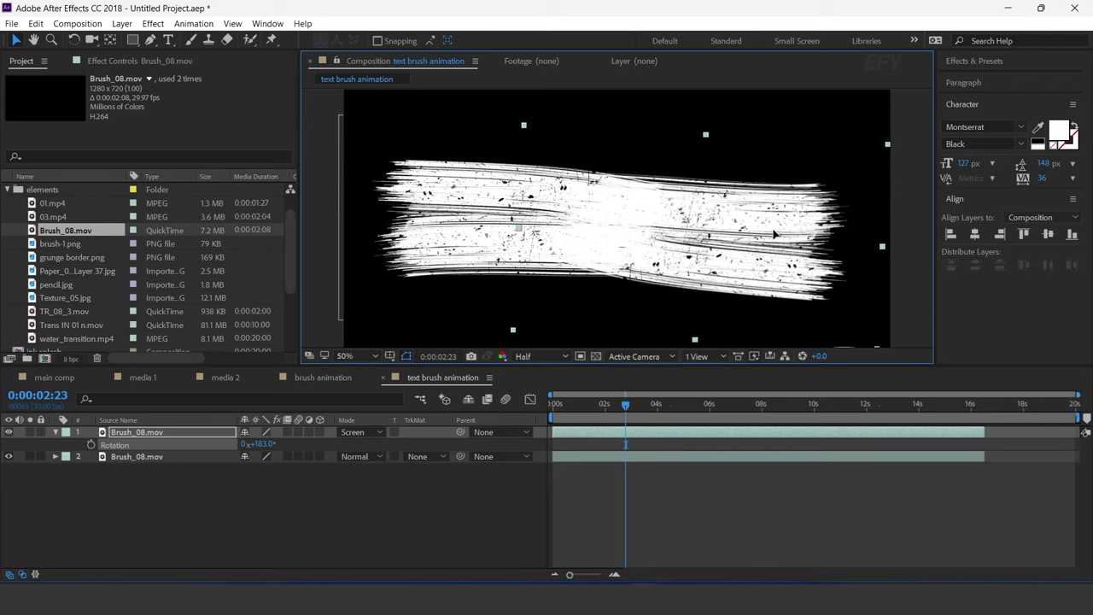
left_click(359, 475)
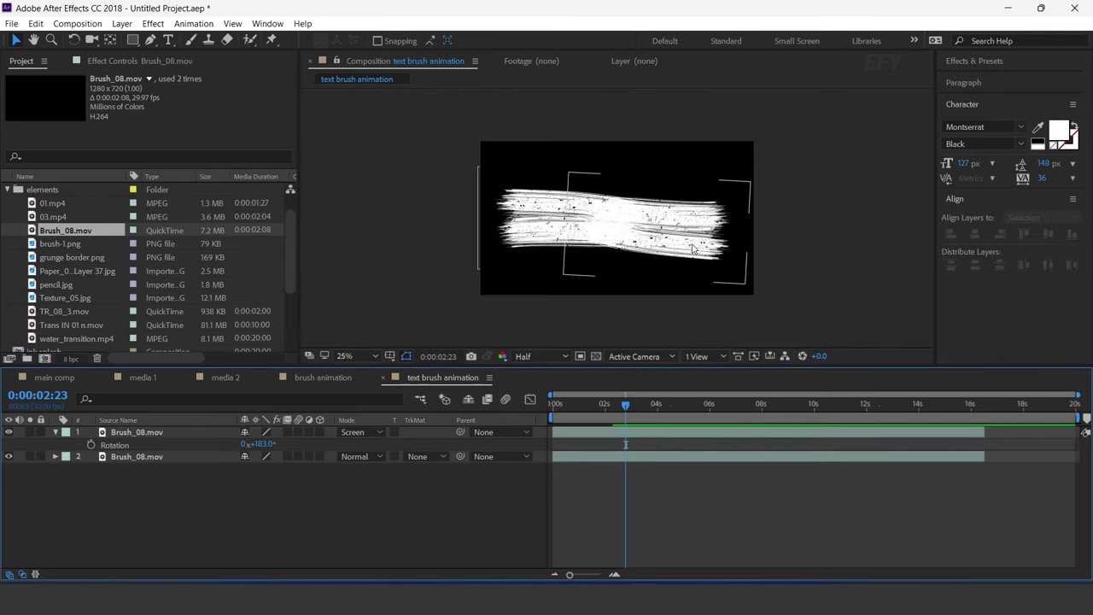
key("r")
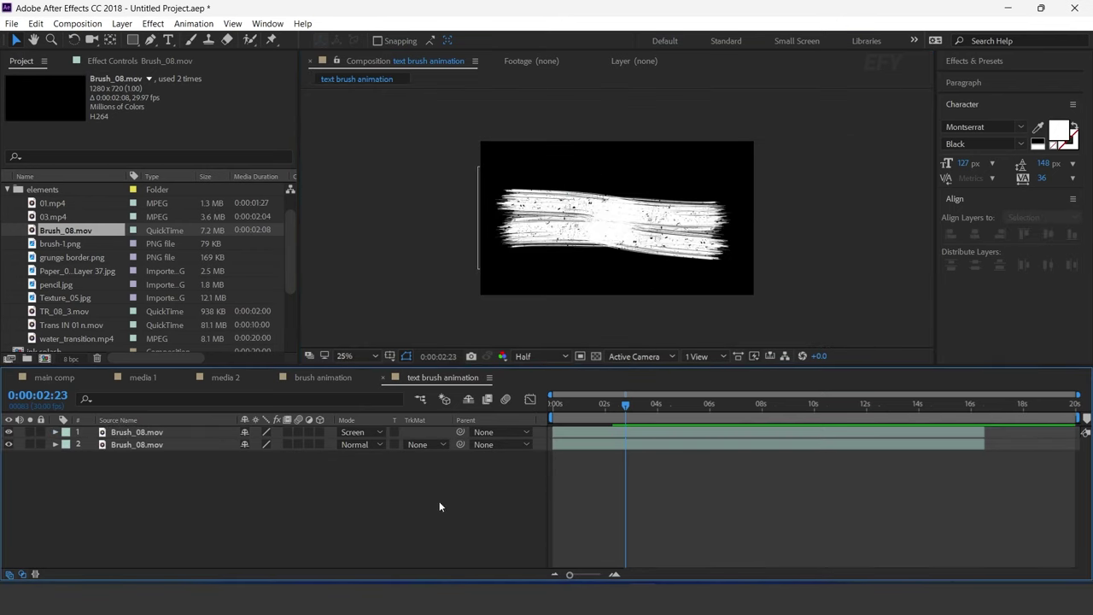
left_click(380, 377)
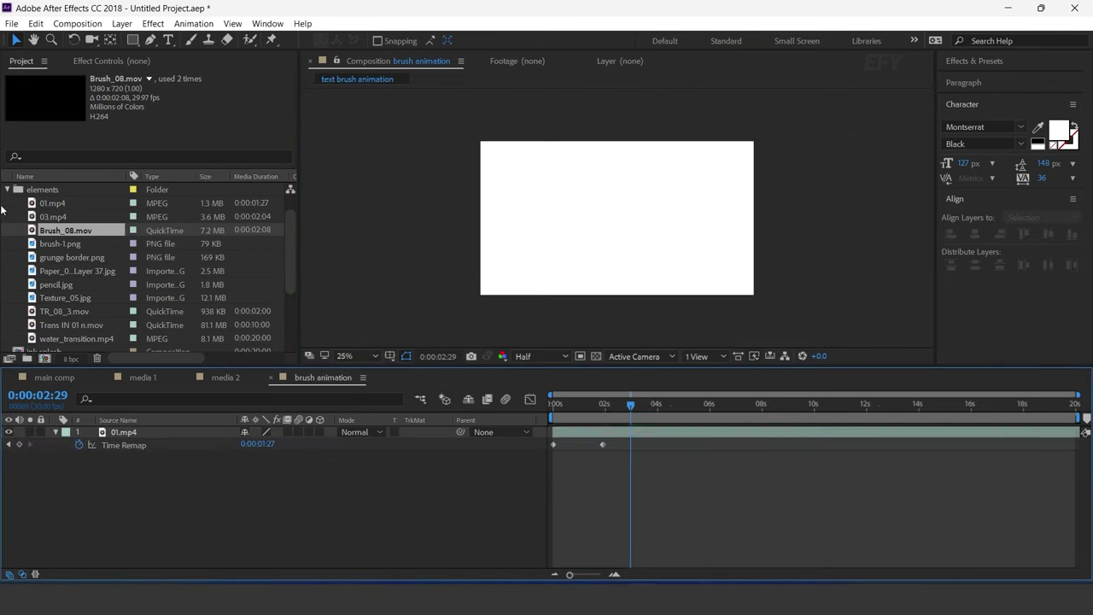
- Create the text comp1 composition and add the text 1 title to it
left_click(45, 358)
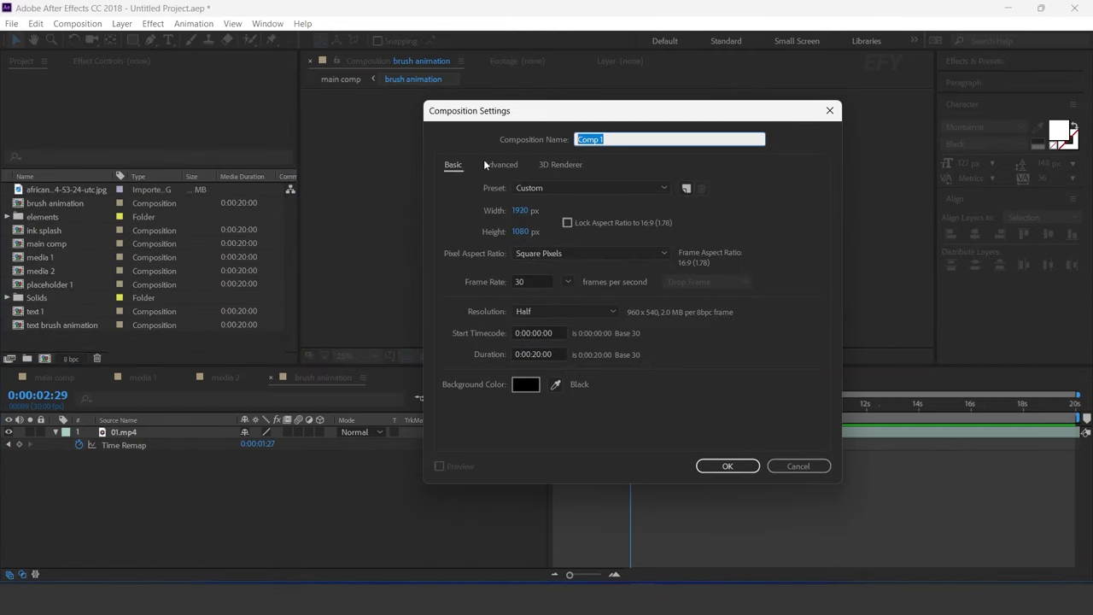
type("text comp")
key("Return")
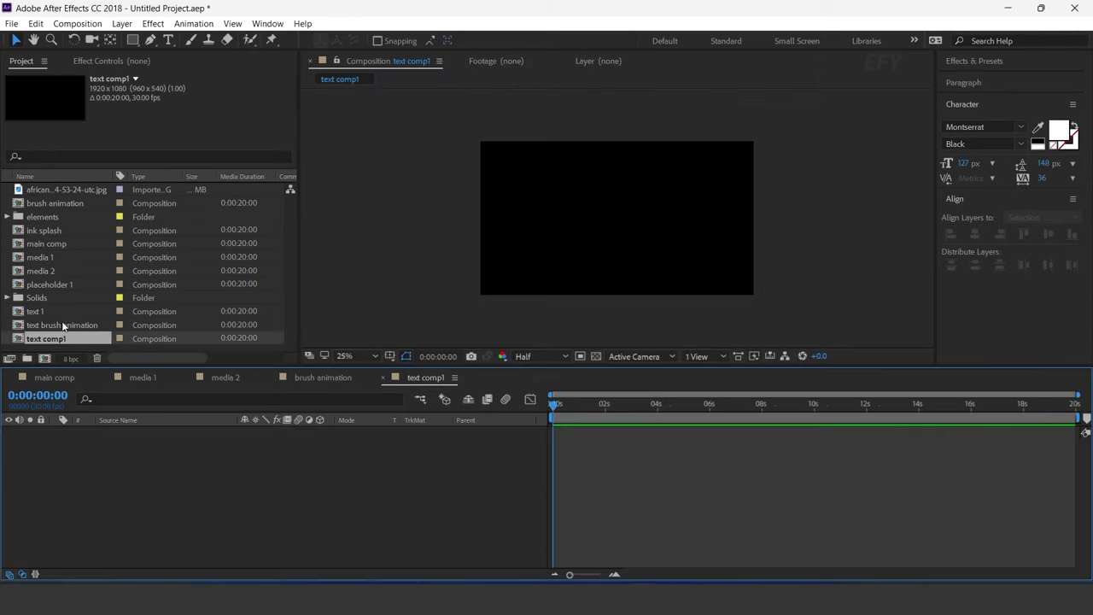
mouse_move(28, 318)
left_mouse_down()
mouse_move(111, 445)
mouse_move(110, 464)
left_mouse_up()
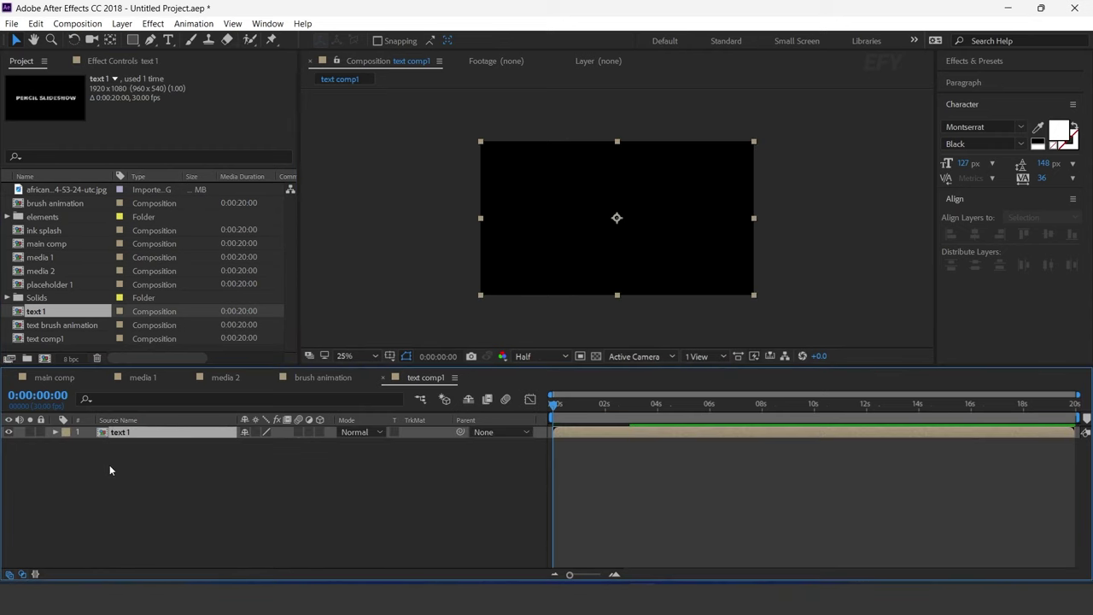
left_click_drag(586, 404, 592, 407)
- Add text brush animation above text 1 and make it text 1's Luma Matte
left_click(75, 328)
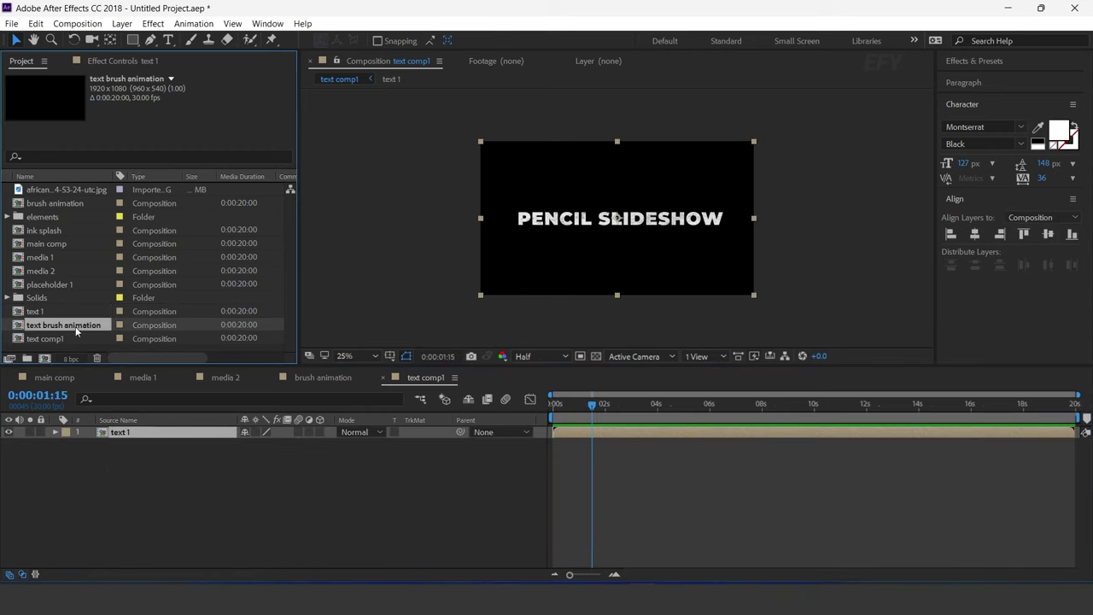
left_click_drag(20, 326, 128, 435)
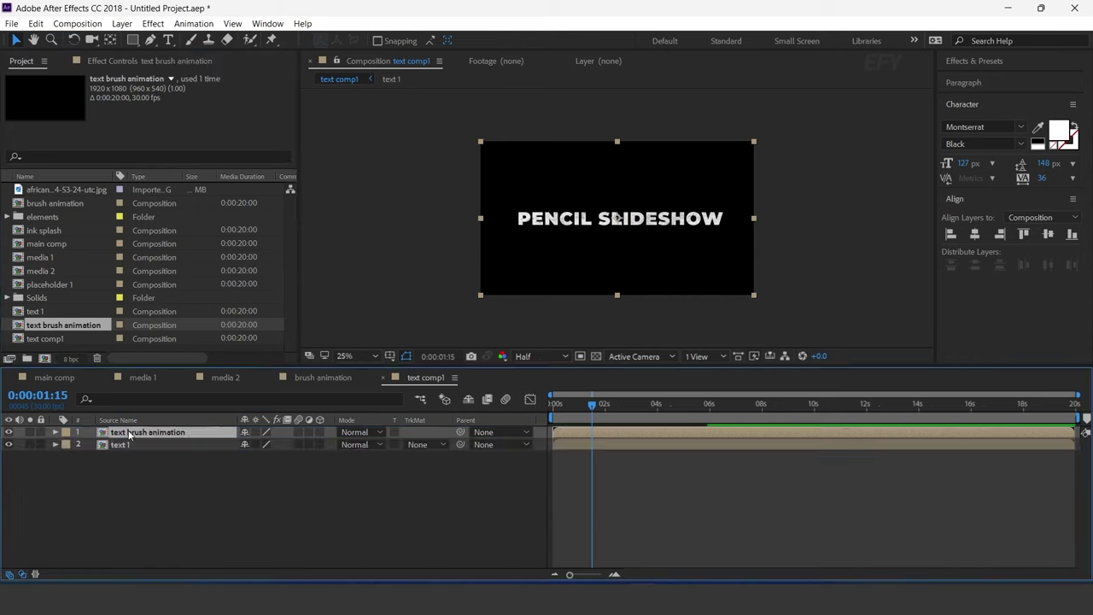
left_click_drag(564, 404, 603, 405)
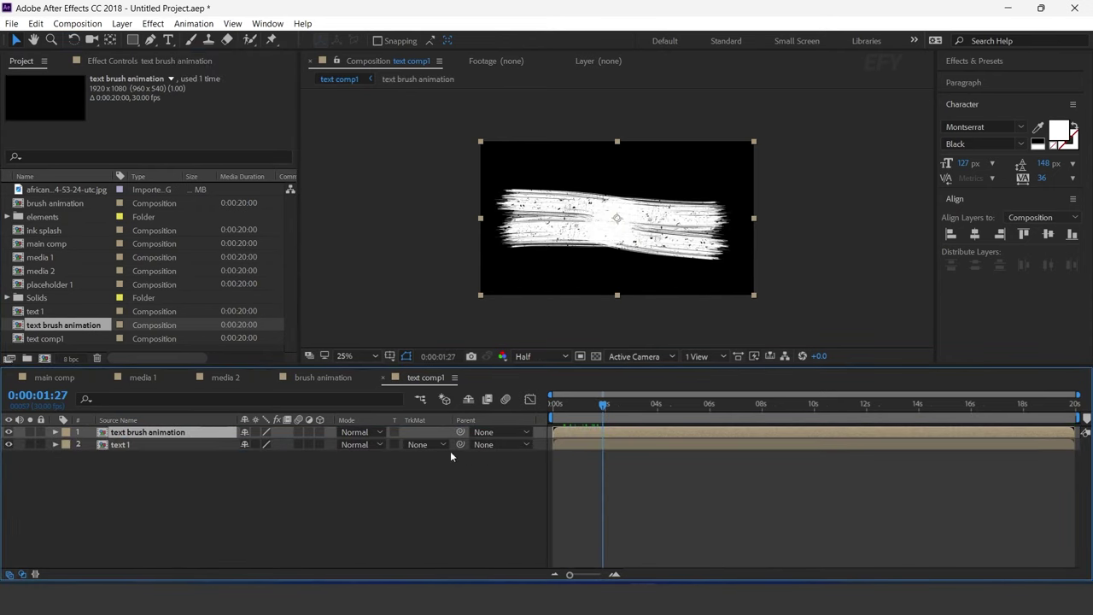
left_click(422, 445)
left_click(492, 510)
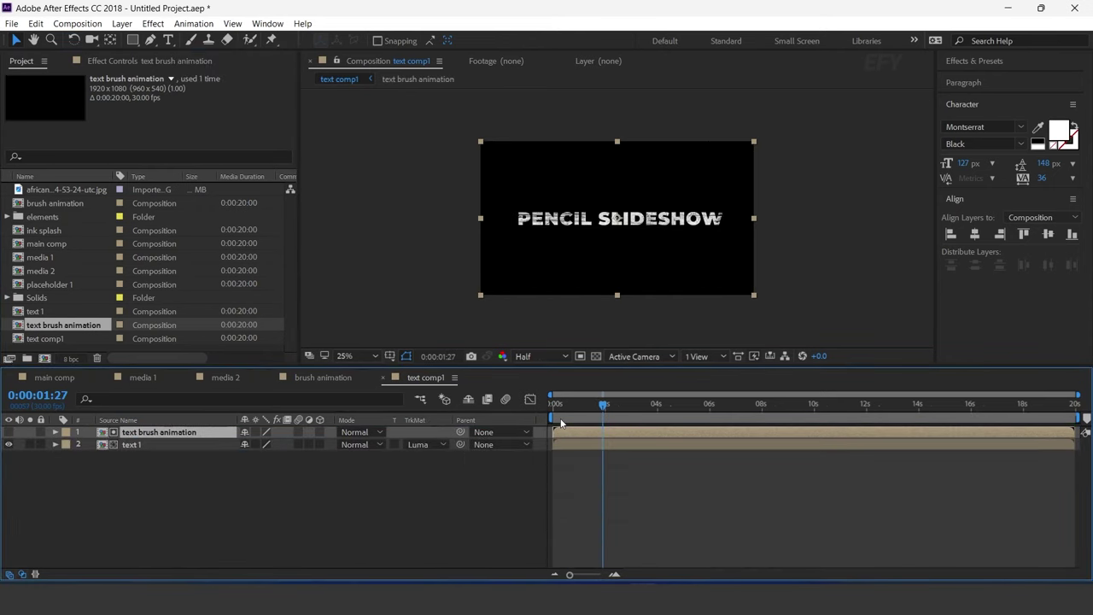
- Preview the brush-revealed title at 50% zoom, then return to the main comp
left_click_drag(555, 408, 609, 409)
key("period")
key("period")
left_click(554, 406)
left_click(372, 490)
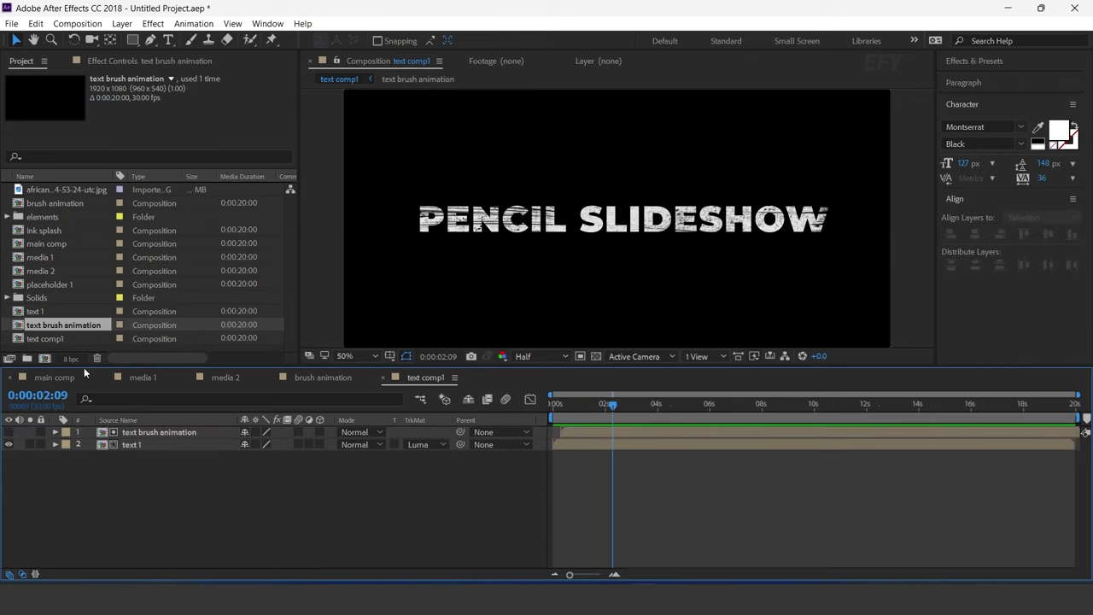
left_click(44, 376)
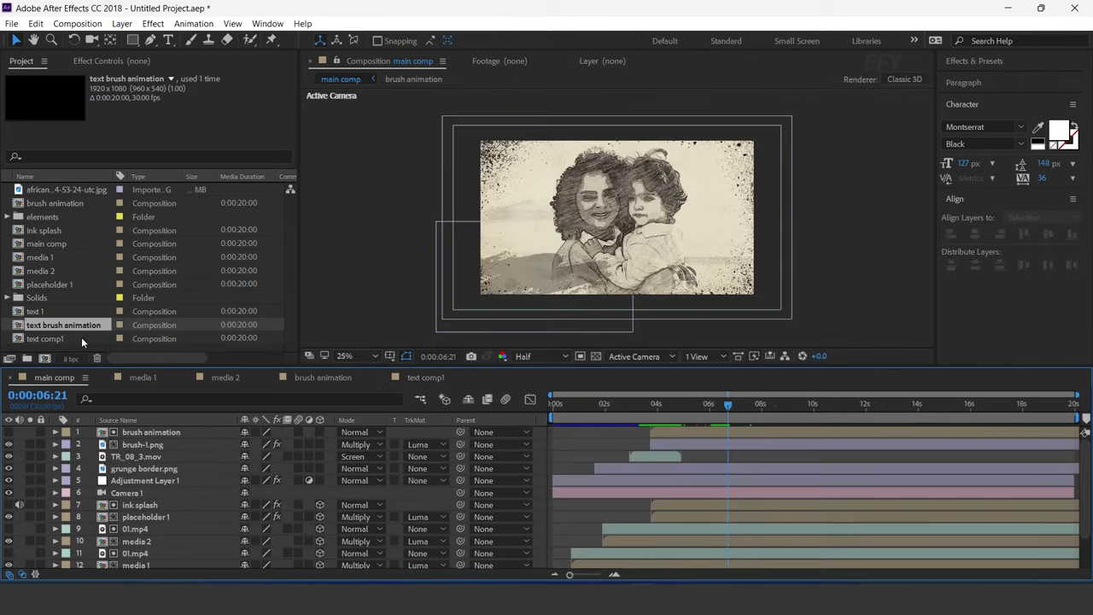
- Add text comp1 as the top layer of the main comp
left_click(52, 340)
mouse_move(28, 341)
left_mouse_down()
mouse_move(69, 345)
mouse_move(179, 444)
mouse_move(174, 429)
mouse_move(638, 431)
left_mouse_up()
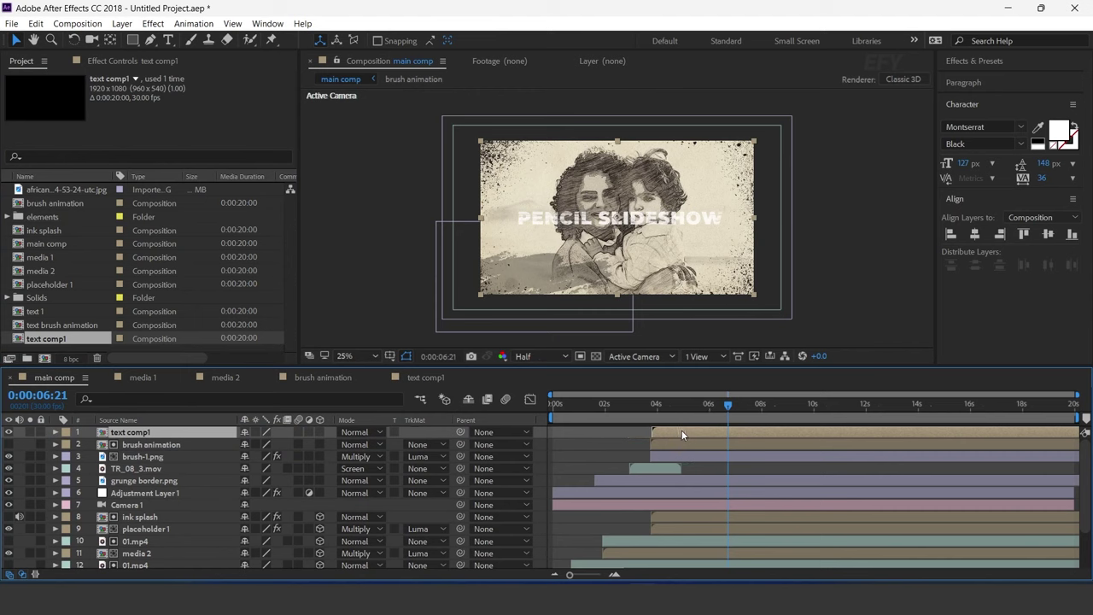
left_click_drag(646, 409, 703, 406)
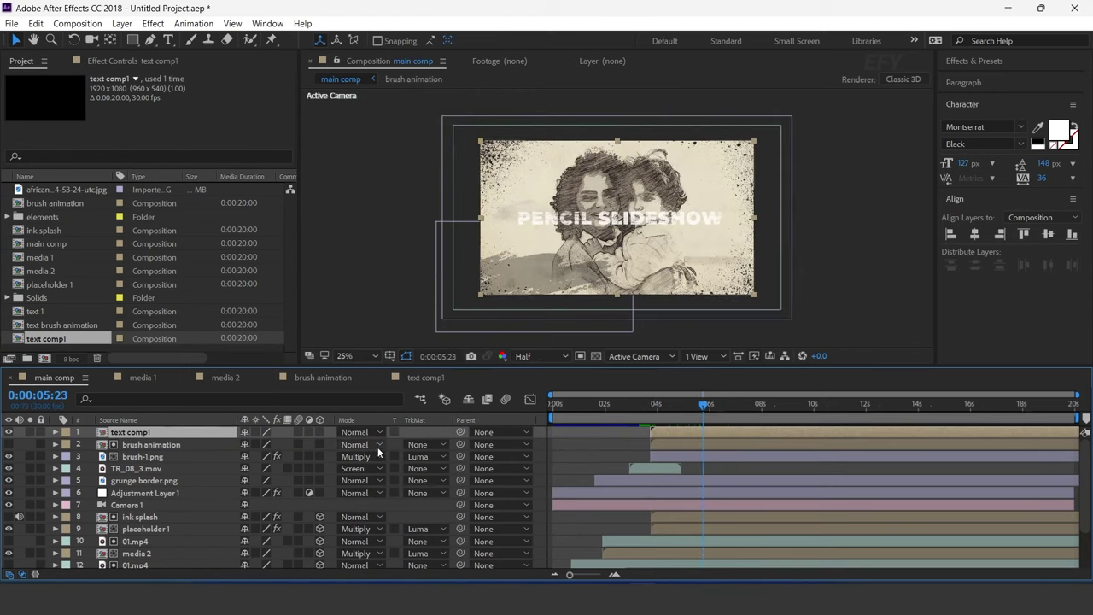
- Shrink the title to about 58% and rotate it -10°
key("s")
left_click_drag(283, 444, 251, 443)
scroll(615, 225, "up", 2)
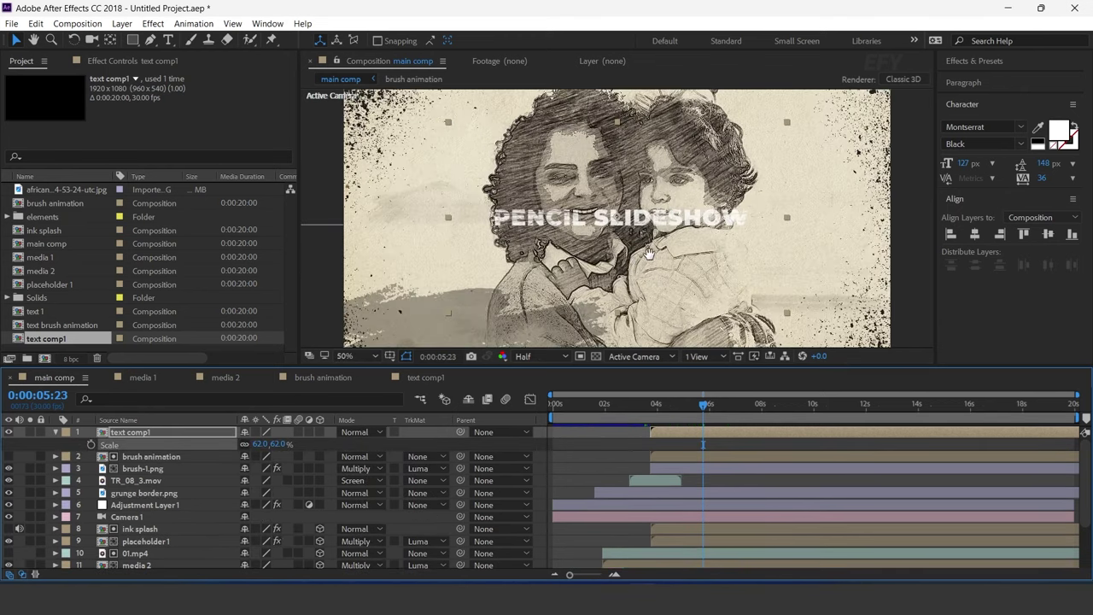
left_click_drag(645, 200, 663, 200)
key("v")
left_click_drag(280, 444, 276, 444)
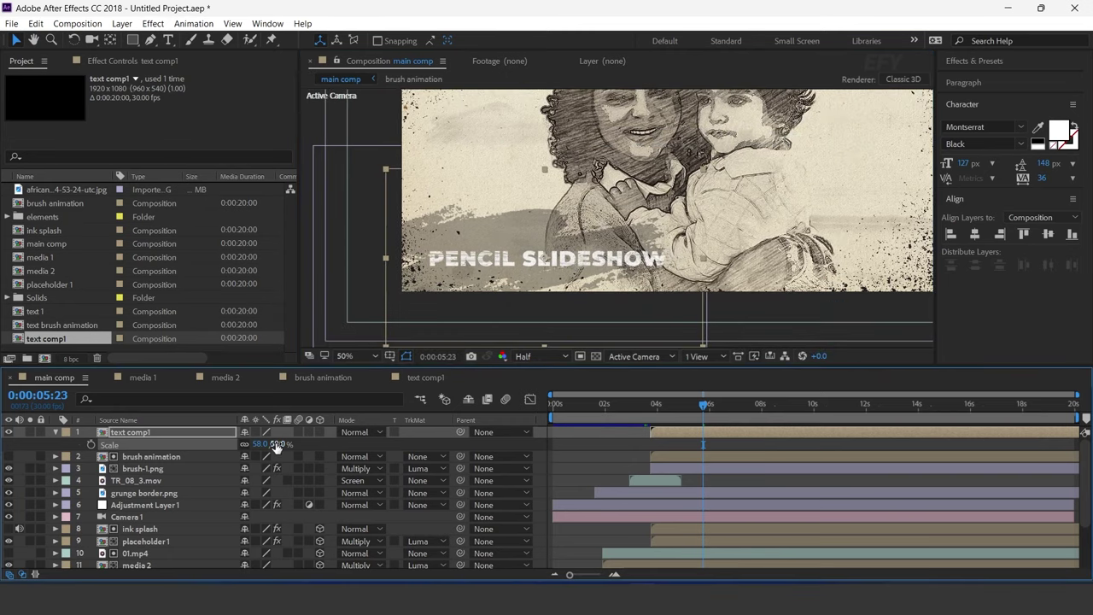
key("shift+r")
left_click_drag(262, 456, 248, 456)
- Set the title's scale to exactly 50% and position it toward the photo's lower left
left_click_drag(533, 268, 518, 268)
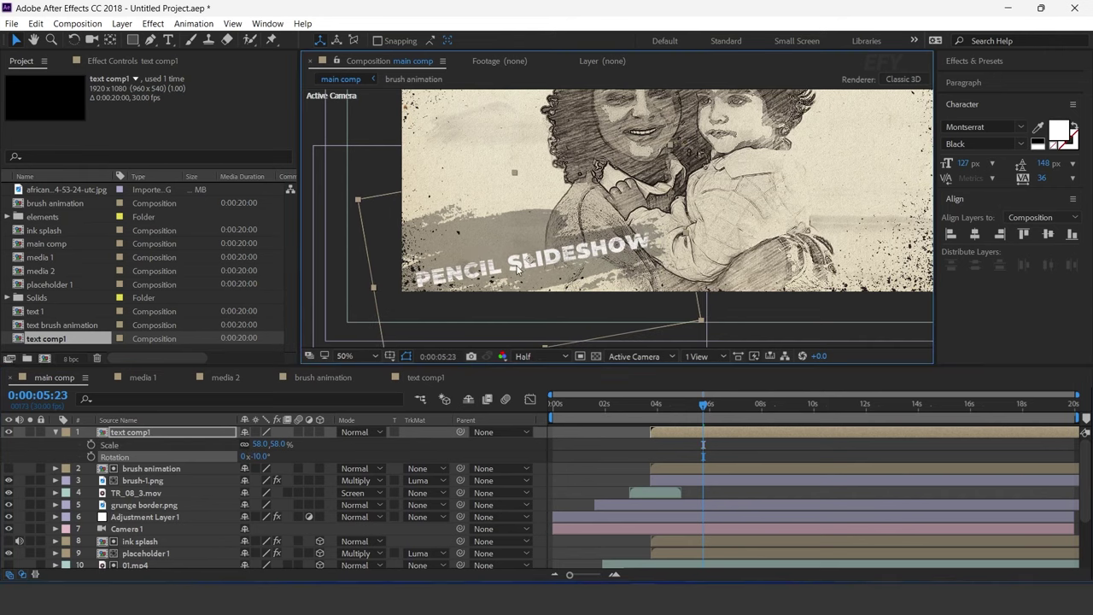
left_click(275, 443)
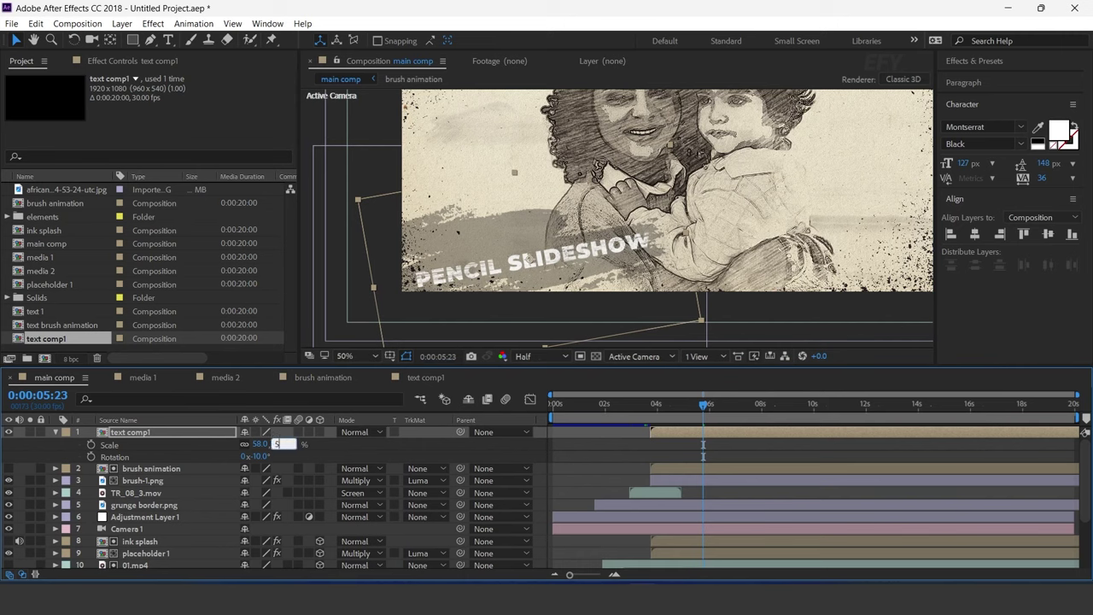
type("50")
key("Return")
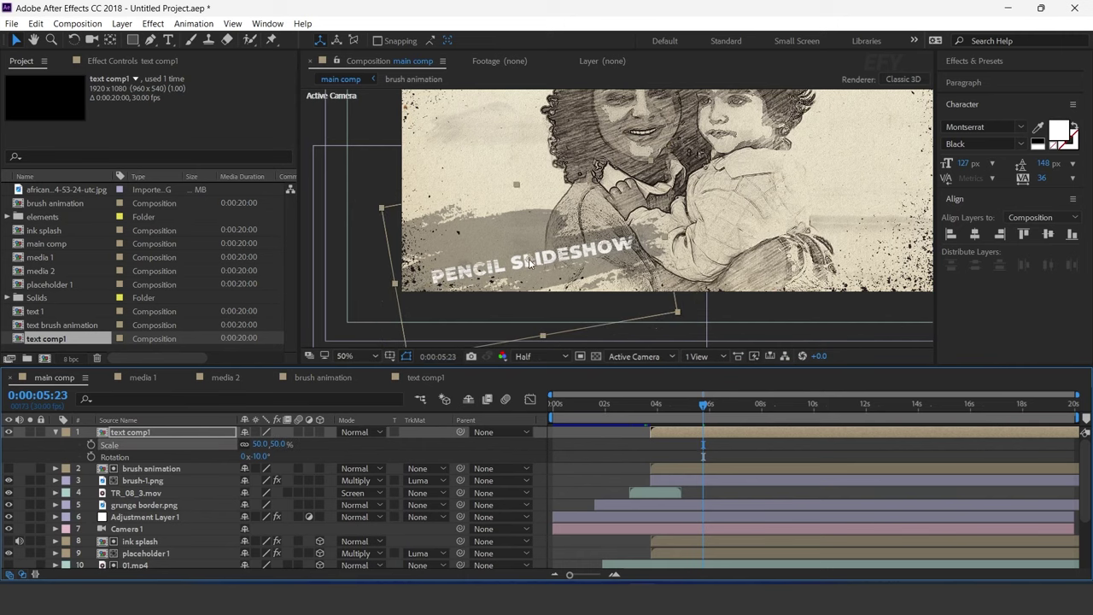
left_click_drag(530, 263, 531, 260)
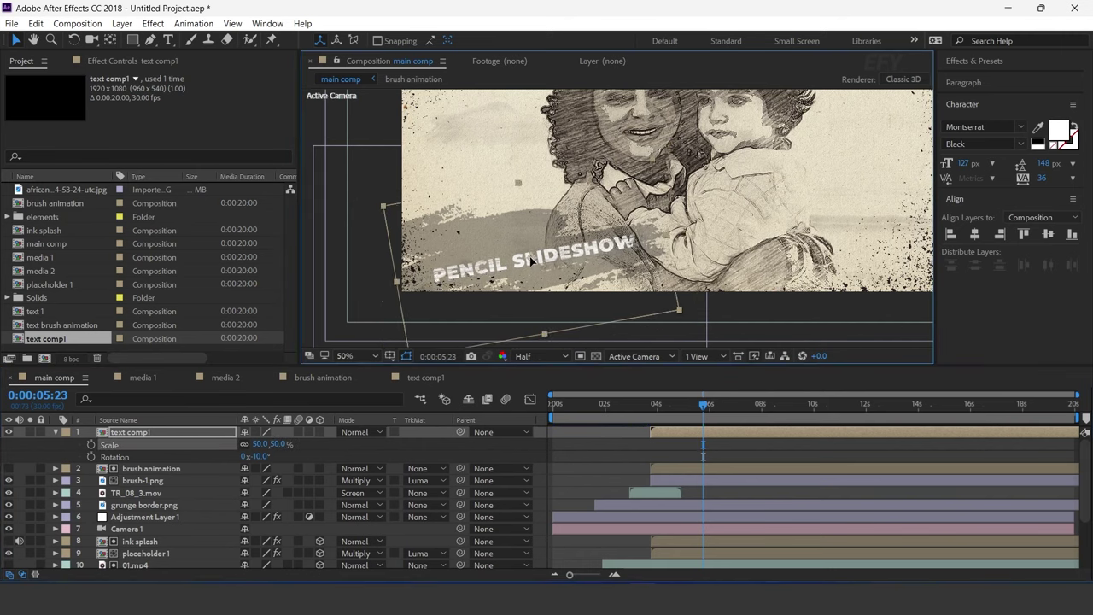
left_click(545, 432)
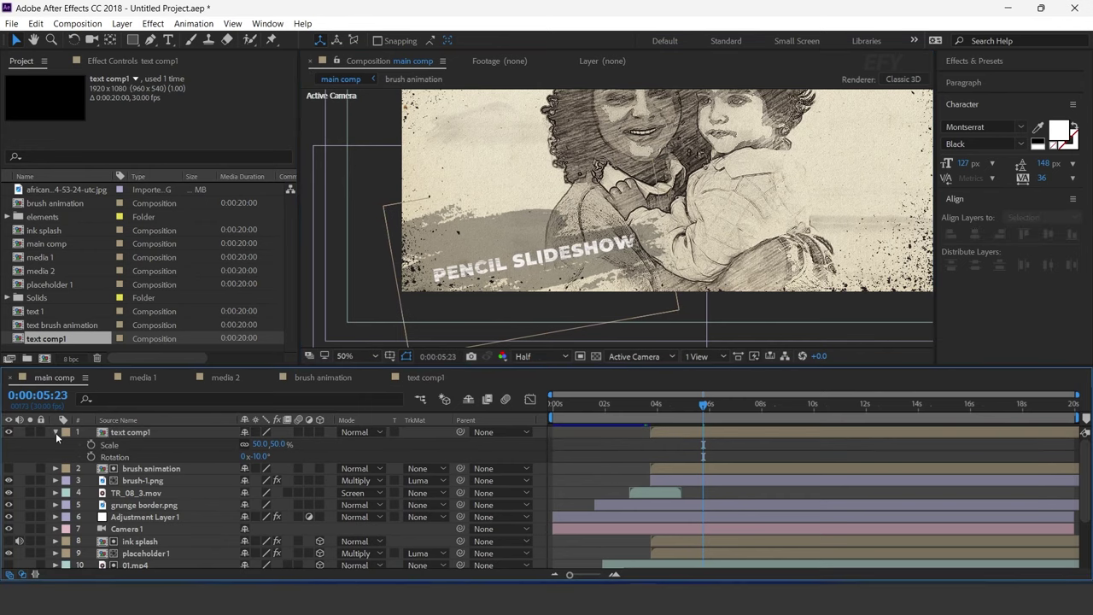
left_click(55, 432)
scroll(662, 244, "down", 2)
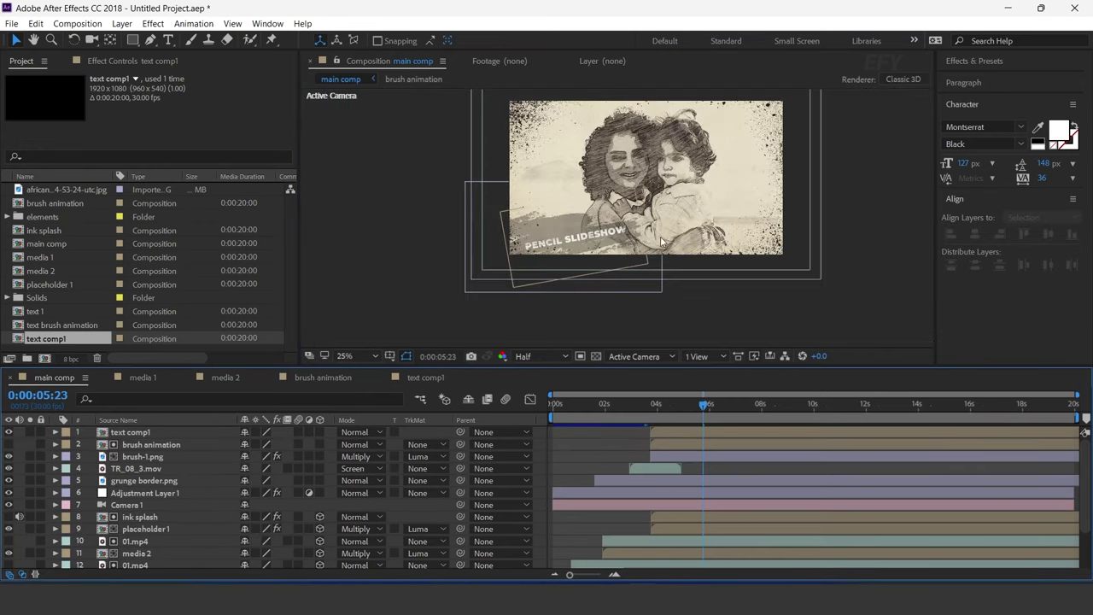
left_click(647, 418)
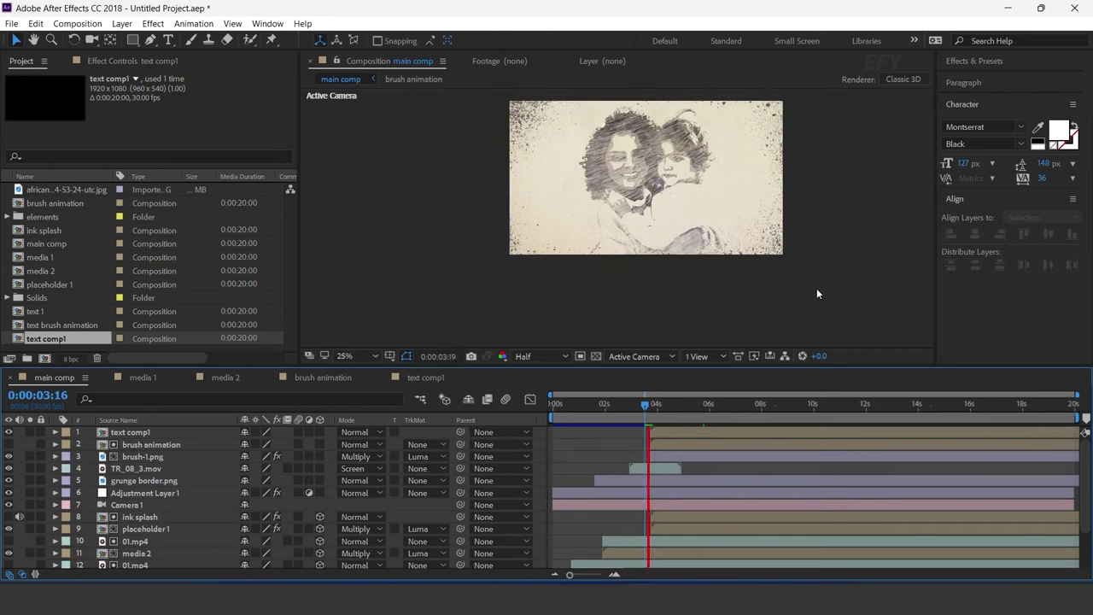